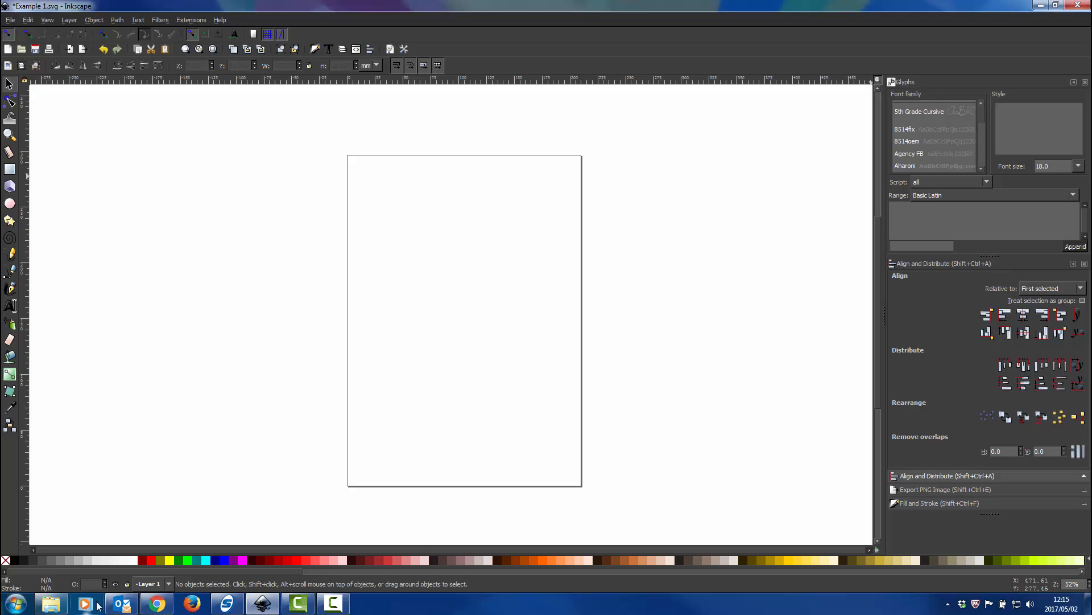
# View the Pencil Draw.png reference from the InkScape Presentation folder on the desktop and return to the drawing
pyautogui.click(51, 603)
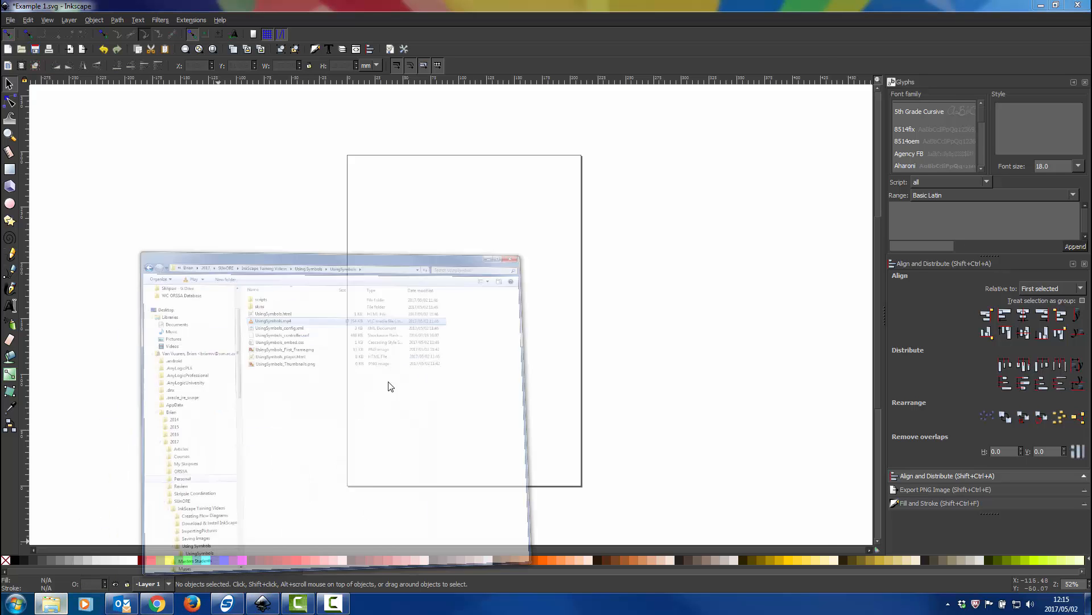
pyautogui.scroll(3, 347, 207)
pyautogui.click(243, 121)
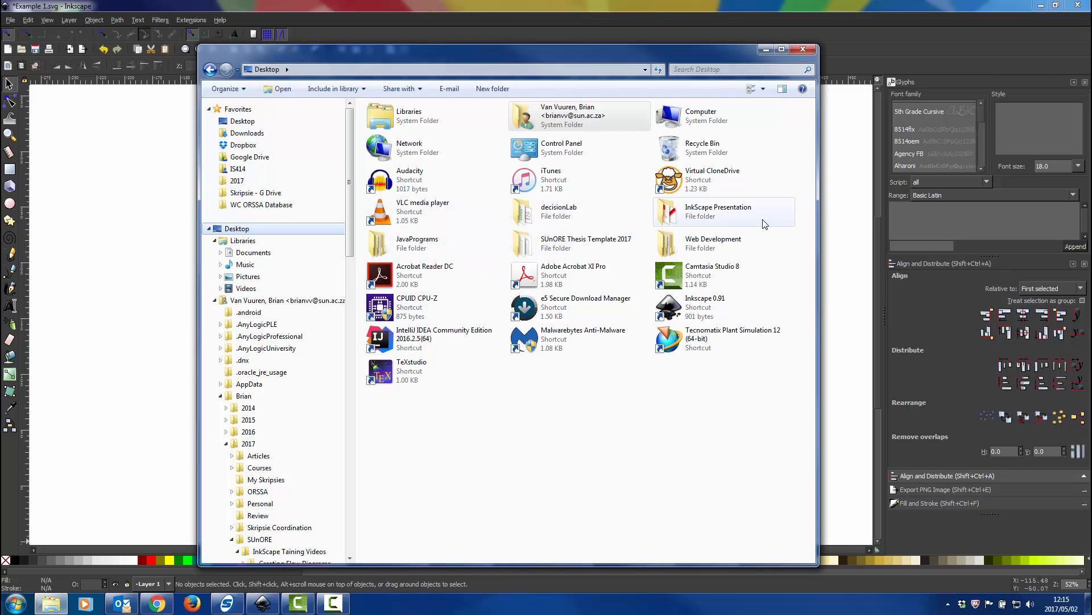
pyautogui.doubleClick(709, 219)
pyautogui.doubleClick(405, 182)
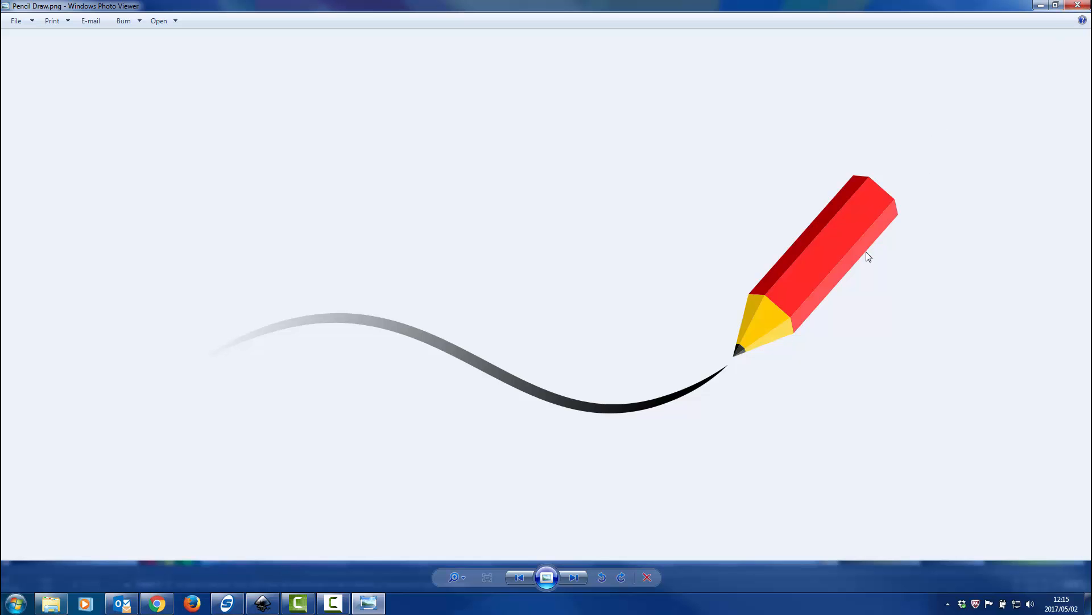
pyautogui.click(1077, 5)
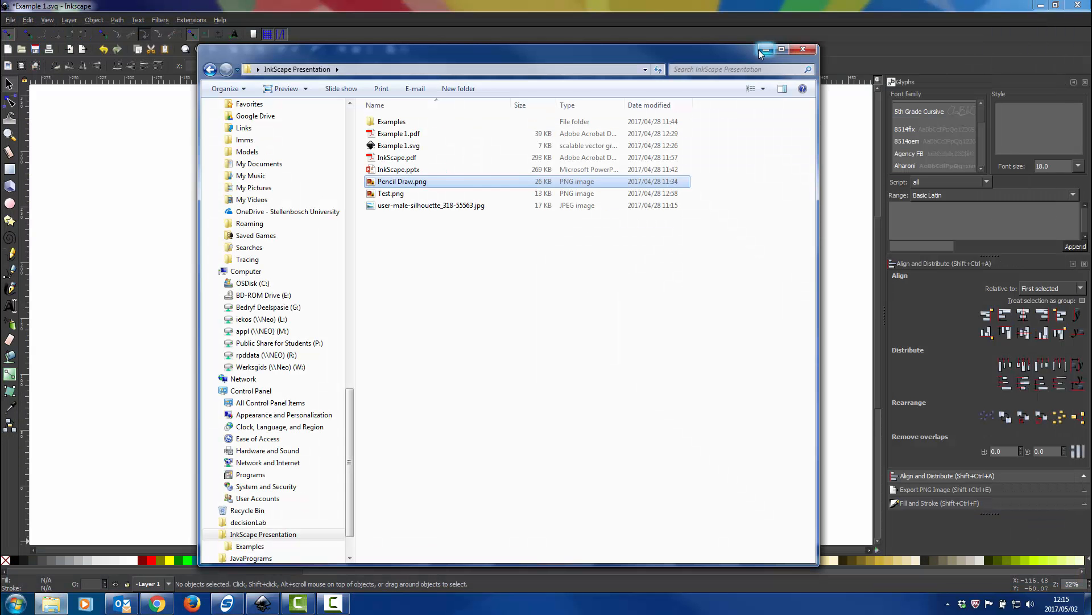
pyautogui.click(803, 50)
# Recheck the Pencil Draw.png reference and draw a red rectangle about 112 mm wide and 34 mm high in the upper part of the page
pyautogui.keyDown('ctrl'); pyautogui.scroll(1, 455, 288); pyautogui.keyUp('ctrl')
pyautogui.keyDown('ctrl'); pyautogui.scroll(1, 370, 313); pyautogui.keyUp('ctrl')
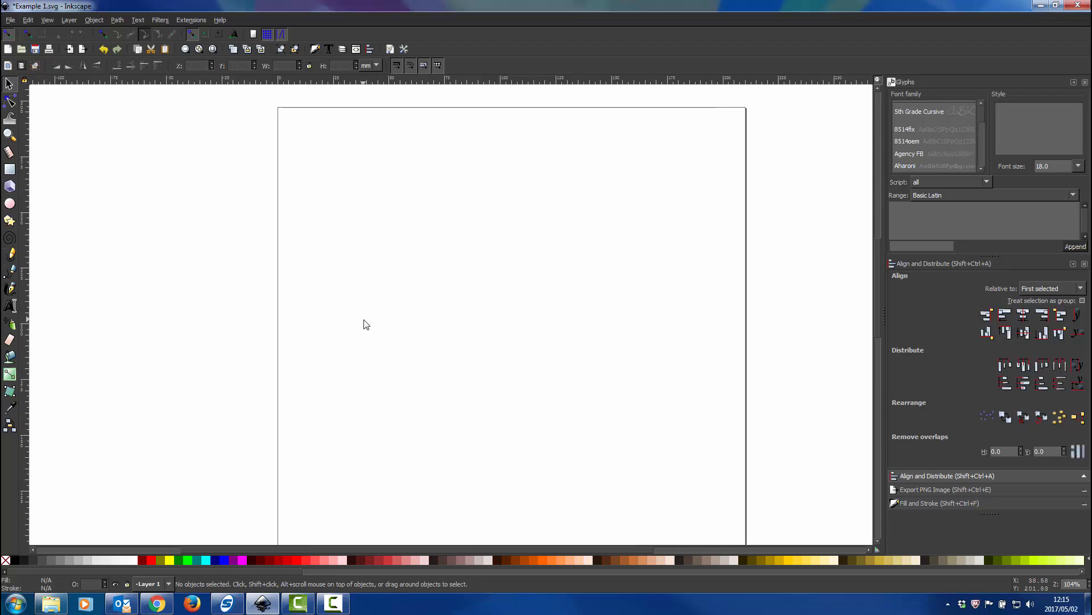
pyautogui.click(10, 169)
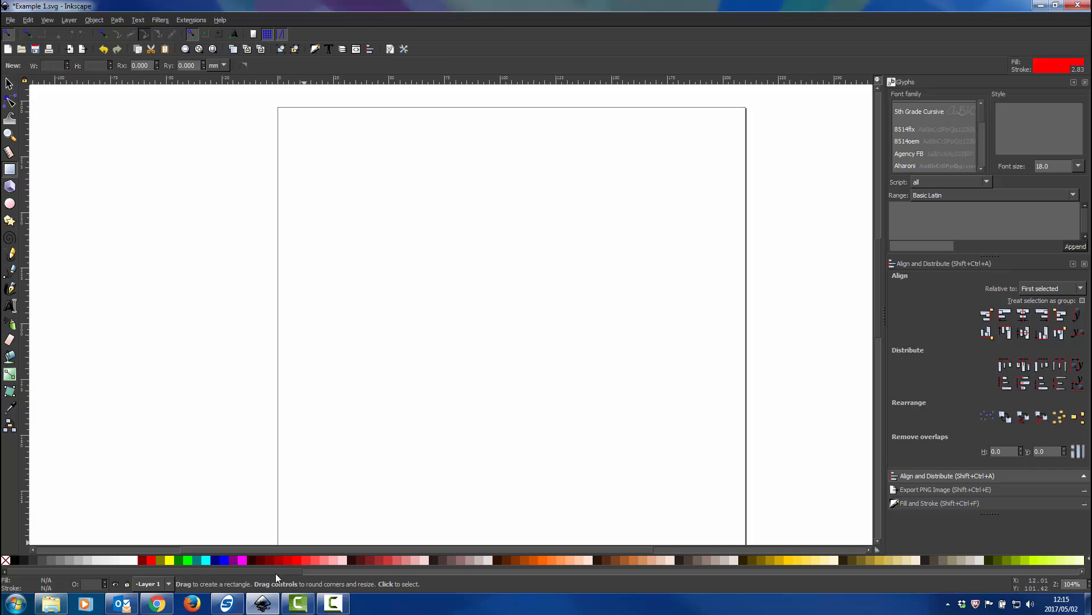
pyautogui.click(52, 598)
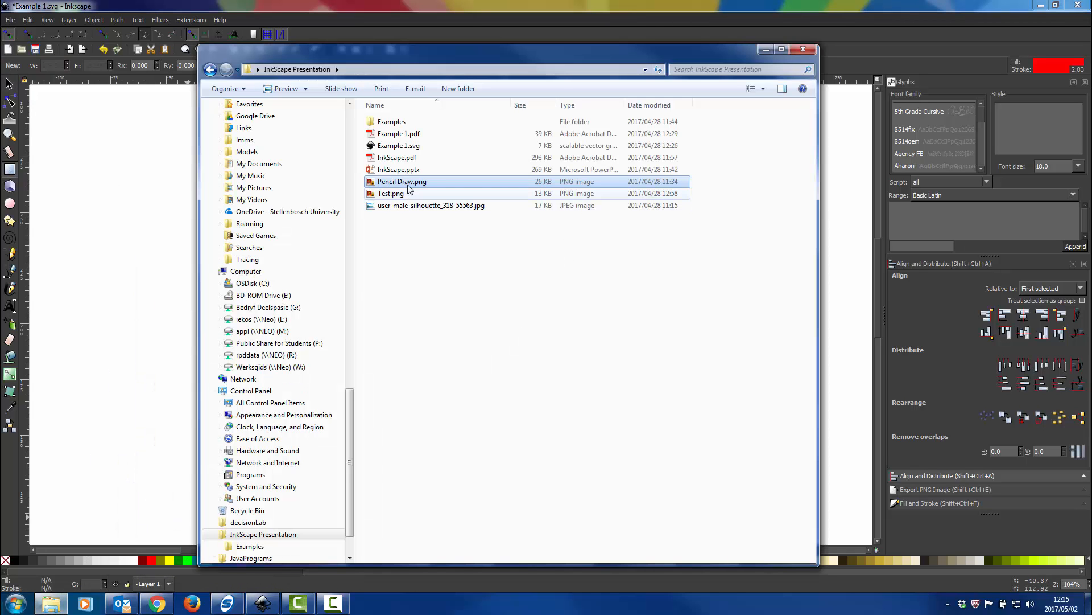
pyautogui.doubleClick(401, 181)
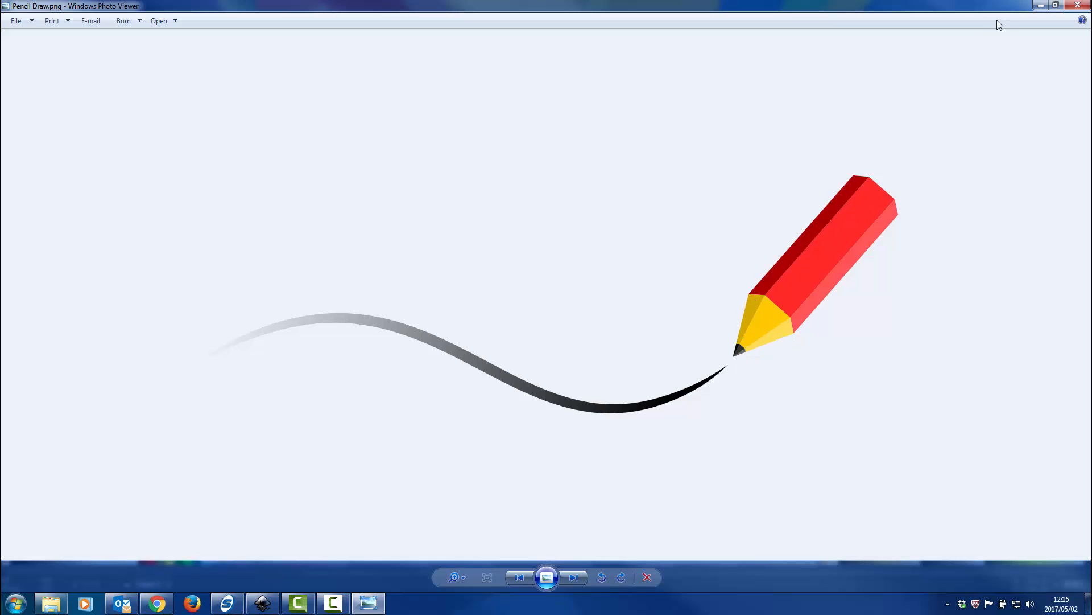
pyautogui.click(1077, 5)
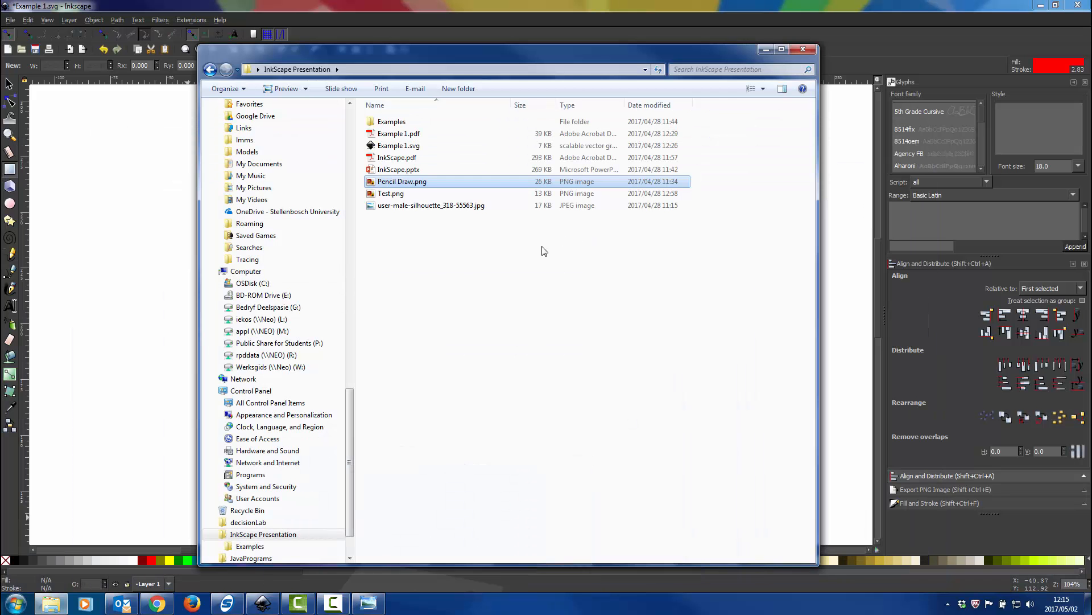
pyautogui.click(764, 49)
pyautogui.moveTo(392, 241); pyautogui.dragTo(642, 319)
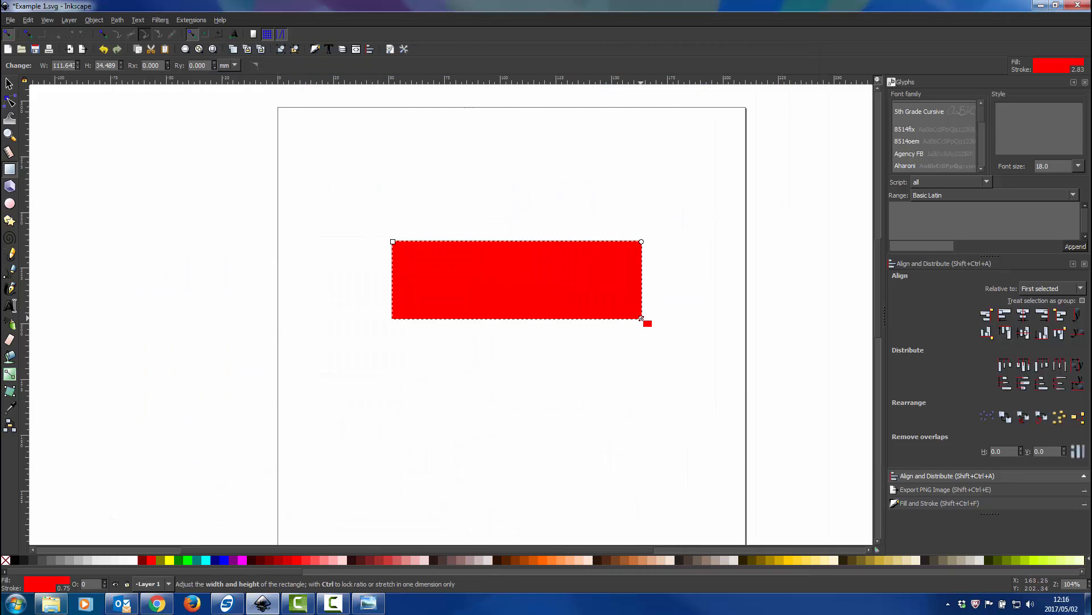
pyautogui.scroll(2, 464, 223)
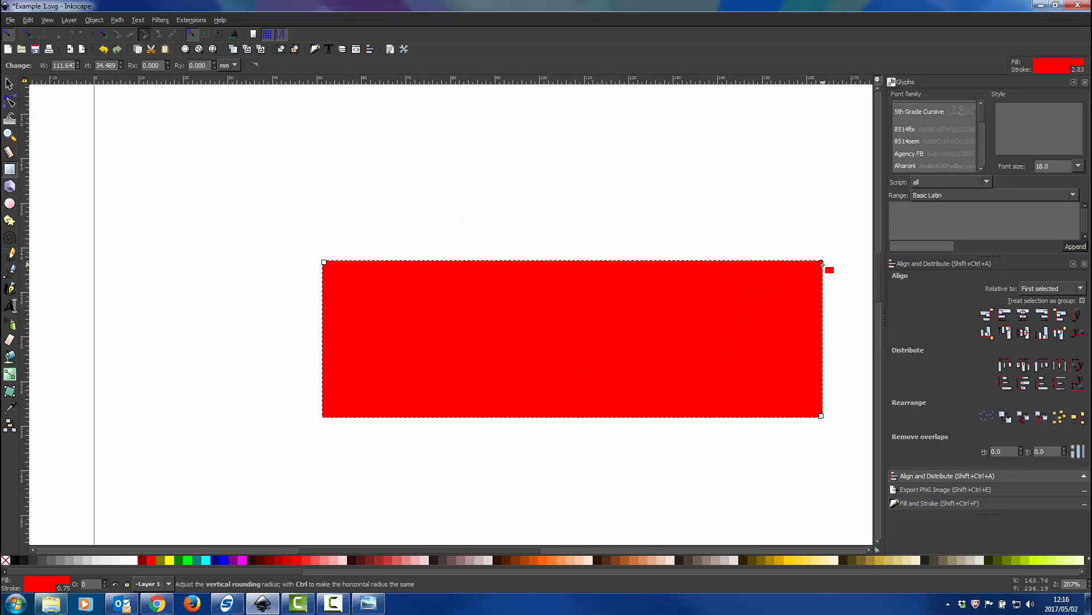
pyautogui.moveTo(822, 263); pyautogui.dragTo(834, 246)
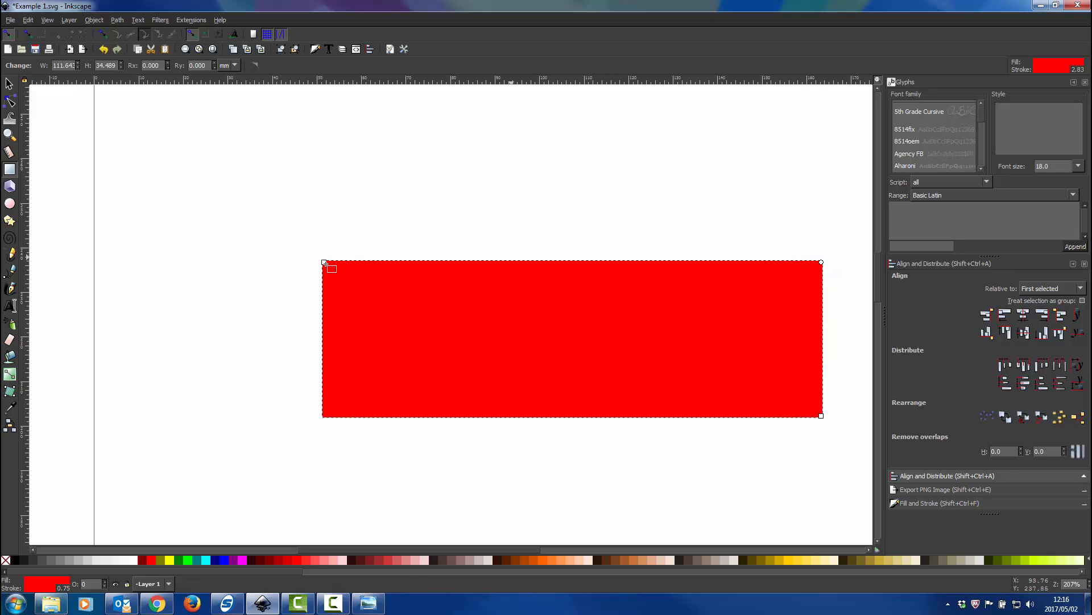
# Widen the red rectangle to about 134 mm and move it to about X 57 mm, Y 209 mm
pyautogui.click(8, 84)
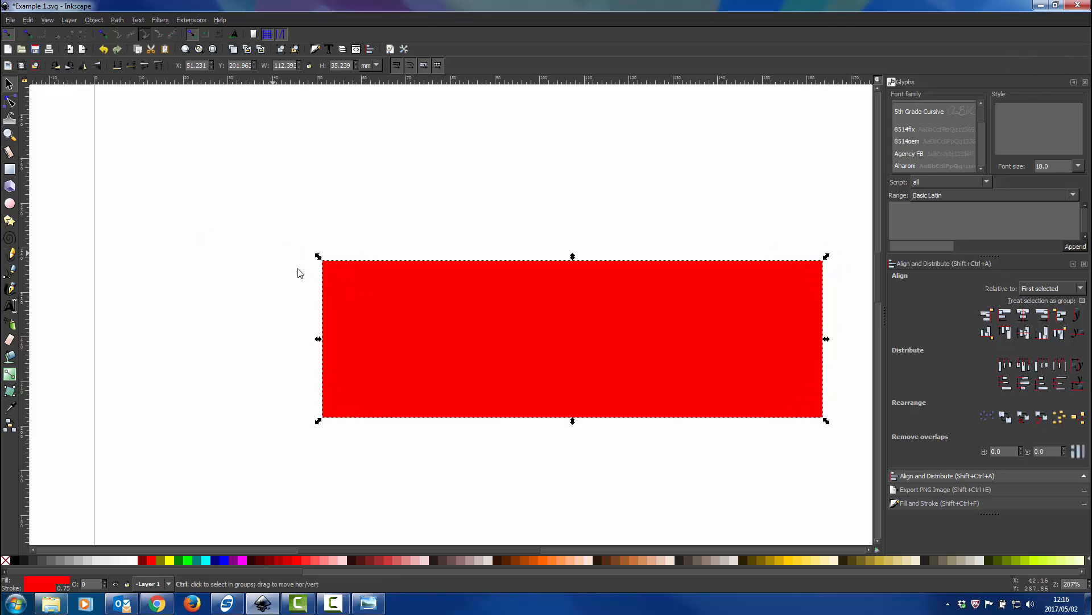
pyautogui.scroll(-1, 298, 273)
pyautogui.moveTo(673, 319); pyautogui.dragTo(744, 320)
pyautogui.hscroll(4, 597, 297)
pyautogui.moveTo(511, 299); pyautogui.dragTo(532, 277)
# Set the rectangle's opacity to about 51% and move it to about X 71 mm, Y 214 mm
pyautogui.click(959, 503)
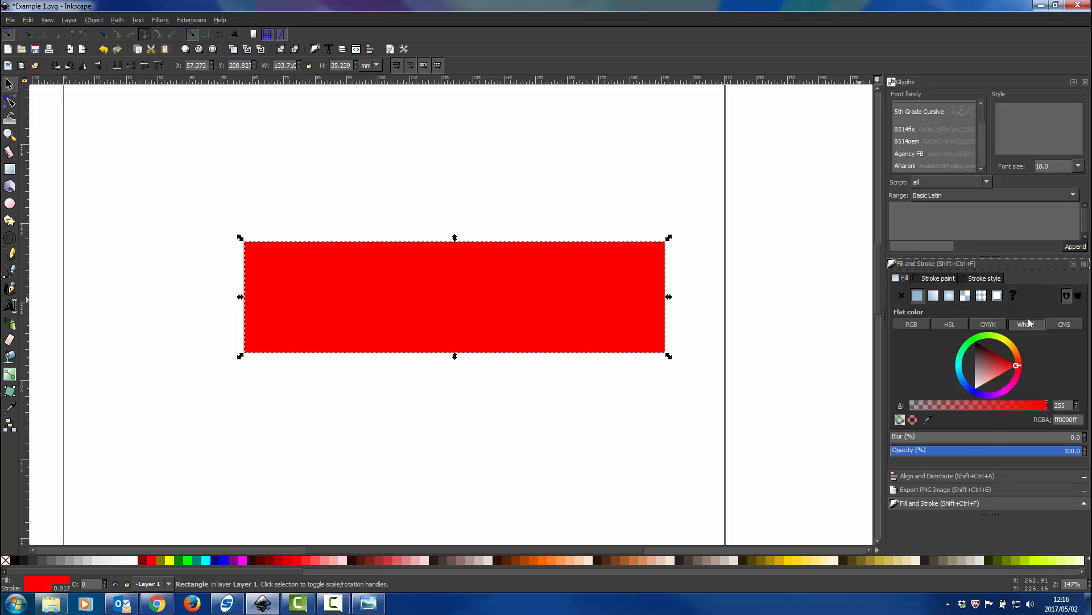
pyautogui.click(993, 451)
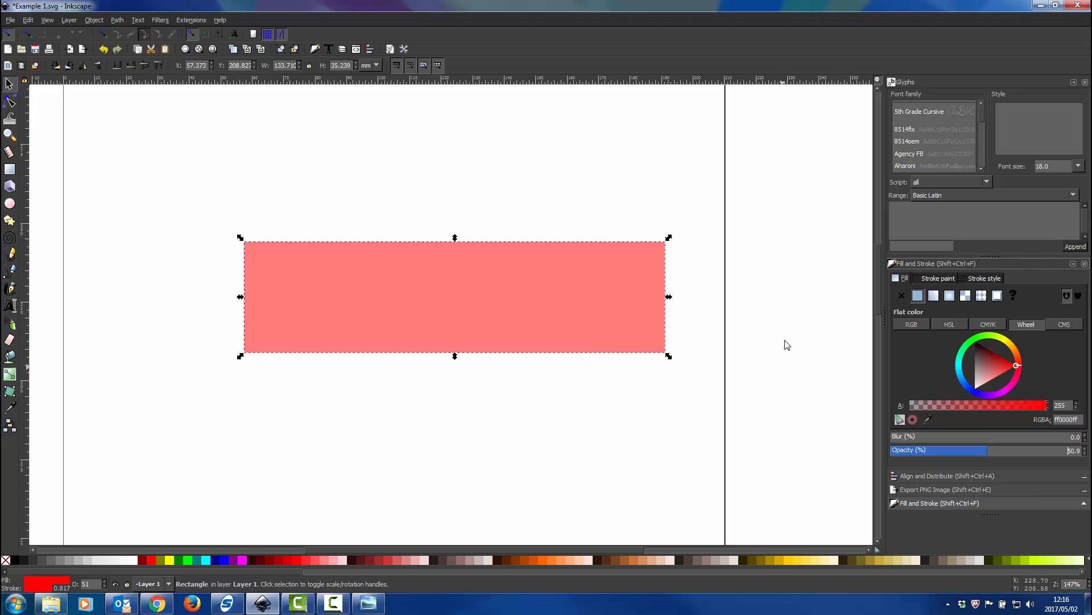
pyautogui.moveTo(390, 295); pyautogui.dragTo(419, 278)
pyautogui.scroll(-1, 389, 296)
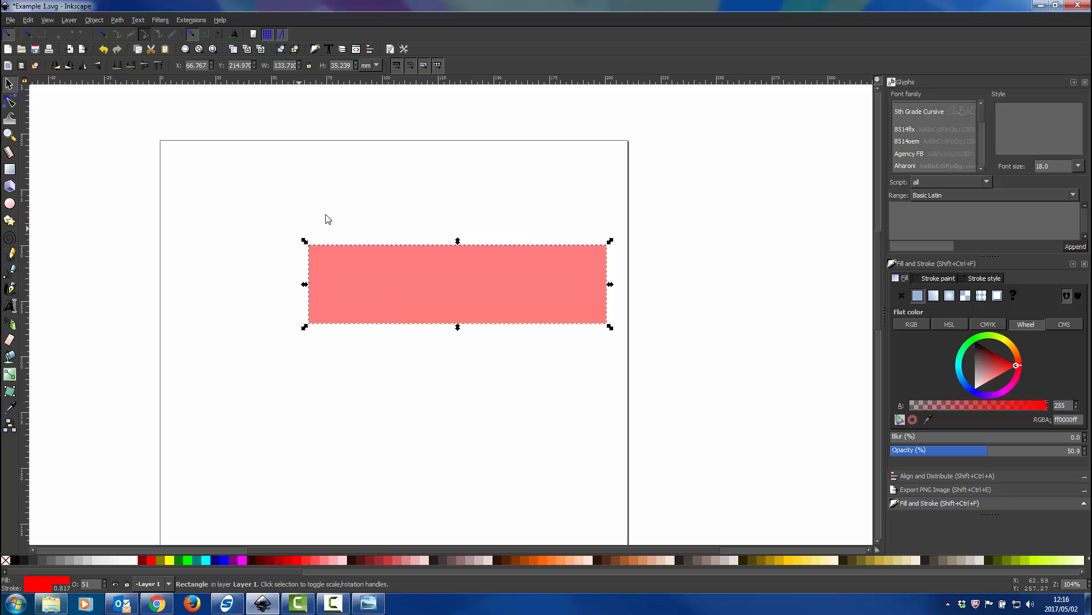
pyautogui.scroll(1, 360, 283)
pyautogui.moveTo(399, 286); pyautogui.dragTo(411, 289)
pyautogui.hscroll(-4, 411, 289)
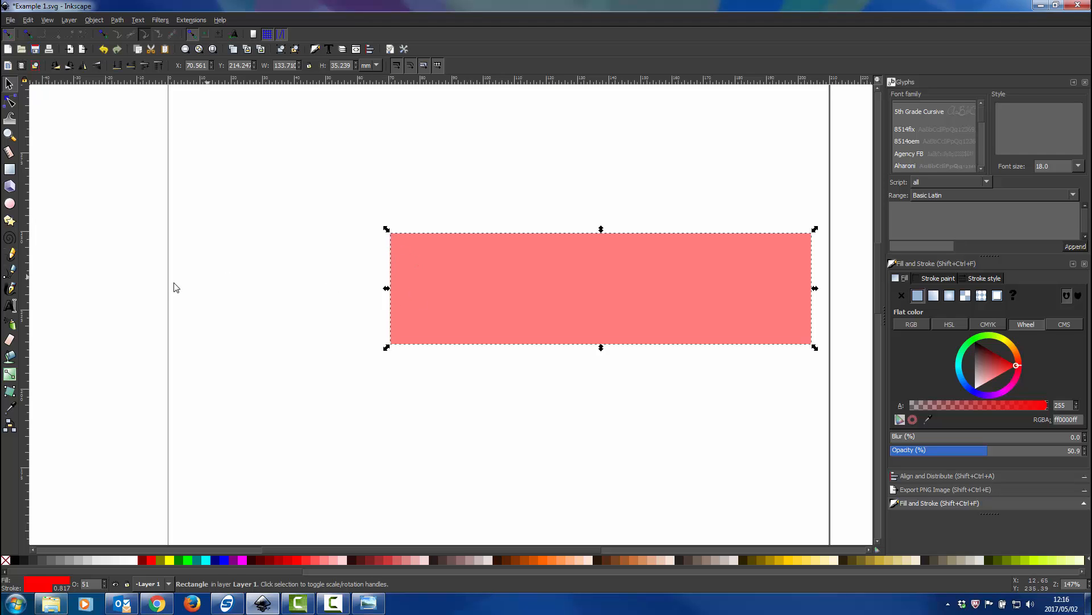
# Switch to the open Pencil Draw.png image to check the pencil's shape, and return to the Inkscape drawing
pyautogui.hotkey('alt', 'Tab')
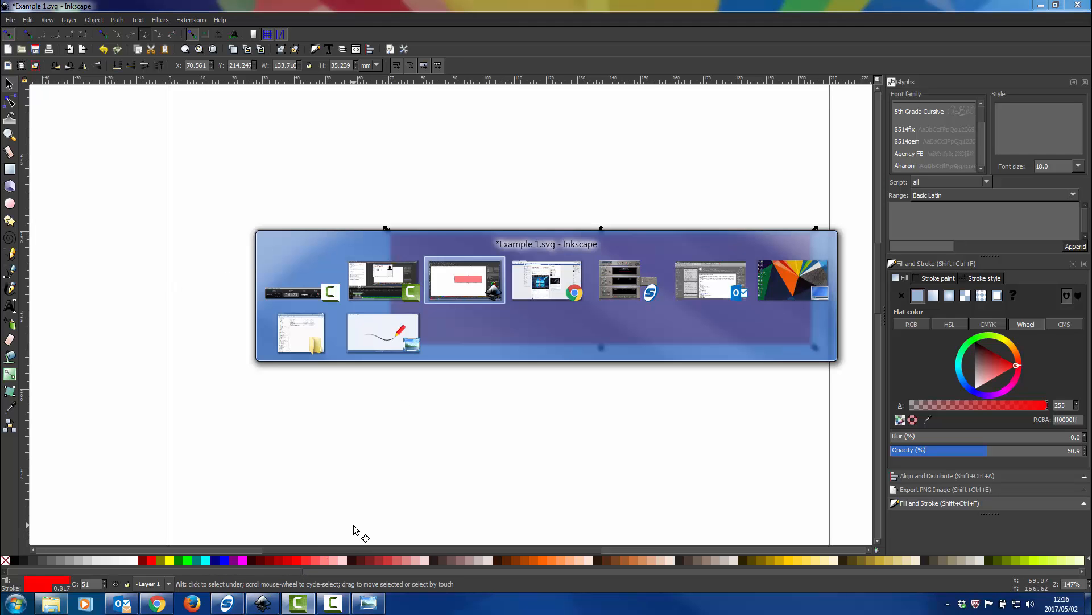
pyautogui.click(405, 348)
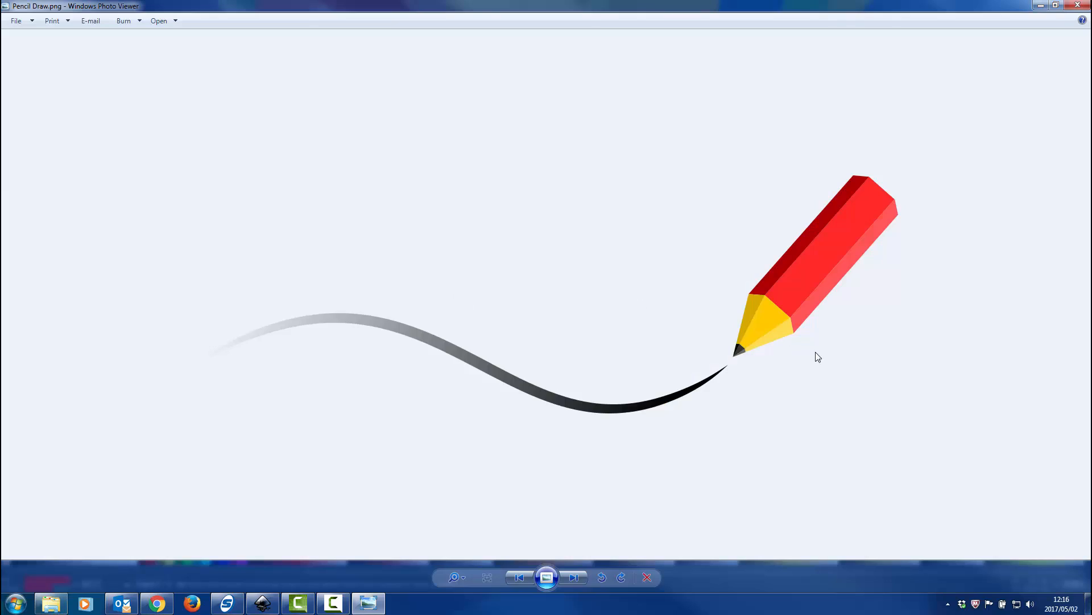
pyautogui.hotkey('alt', 'Tab')
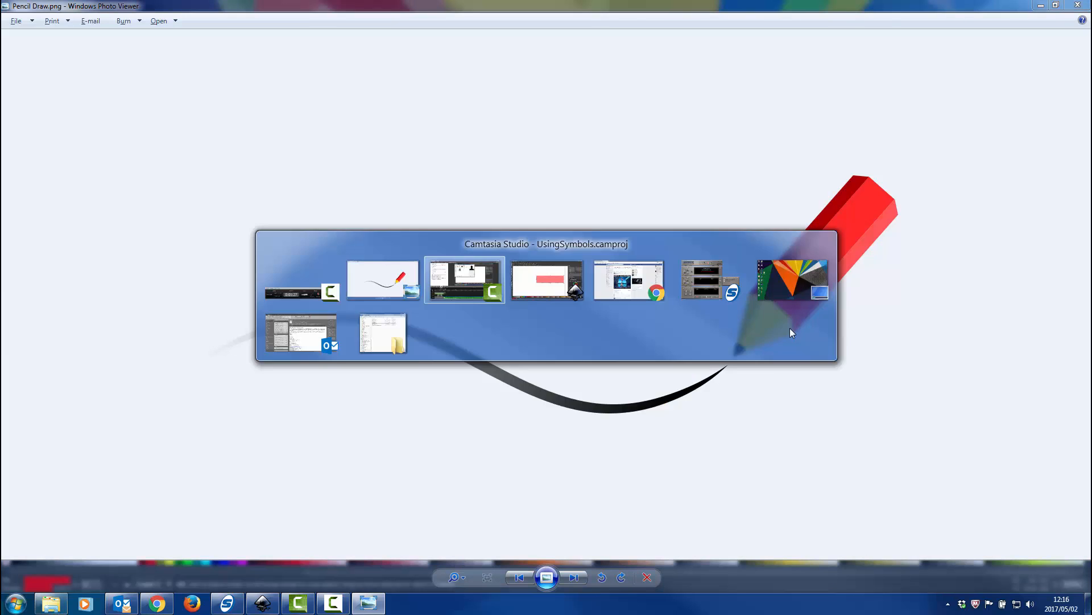
pyautogui.hotkey('alt', 'Tab')
pyautogui.hotkey('alt', 'Tab')
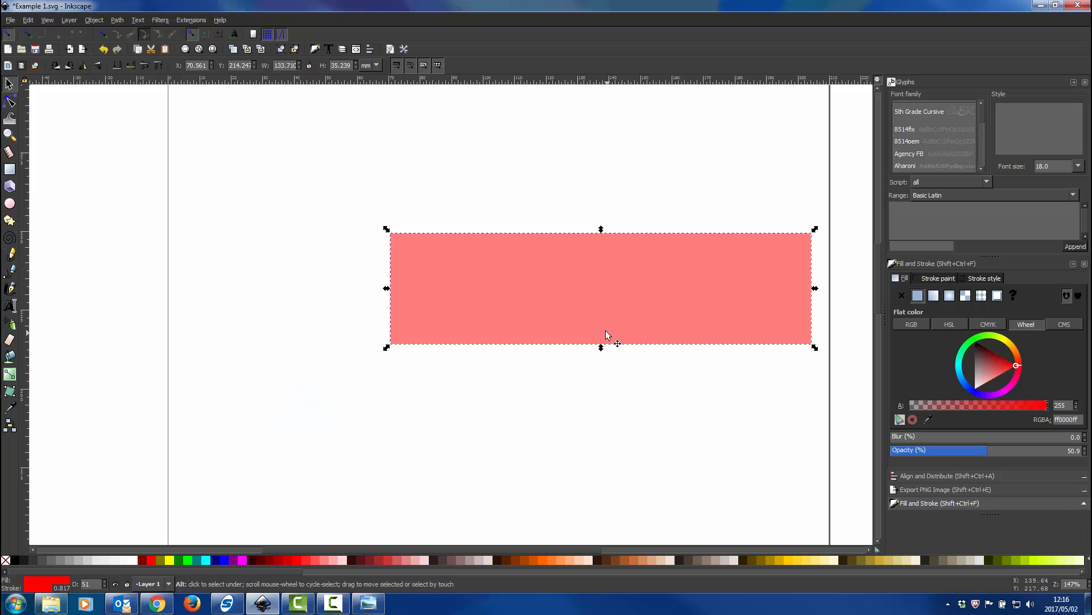
# Draw a three-cornered polygon pointing left, about 52 mm by 60 mm, and move it next to the rectangle's left end
pyautogui.click(8, 222)
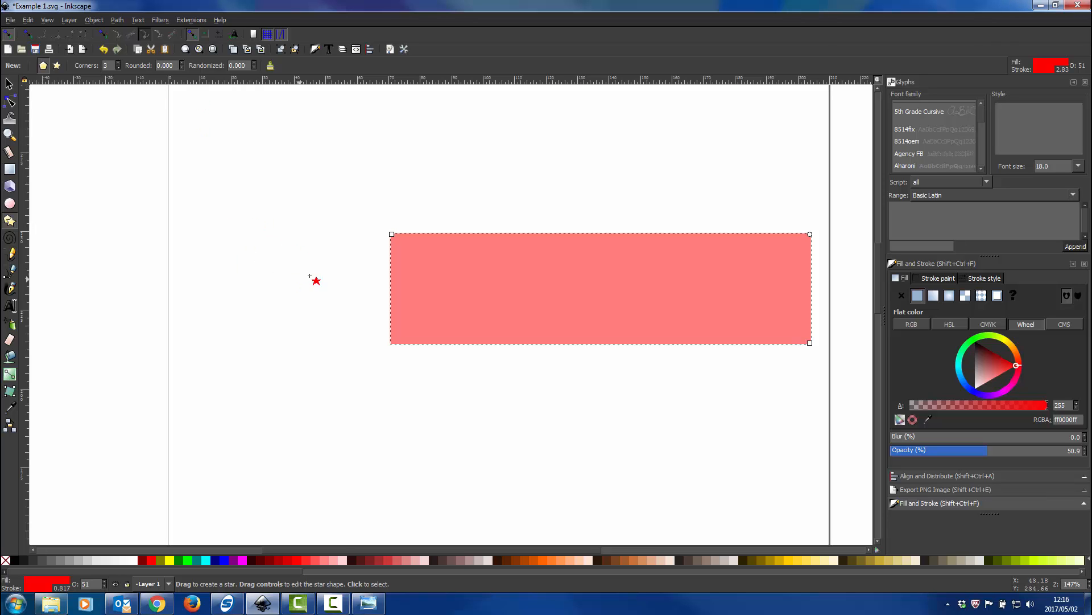
pyautogui.moveTo(207, 267); pyautogui.dragTo(252, 167)
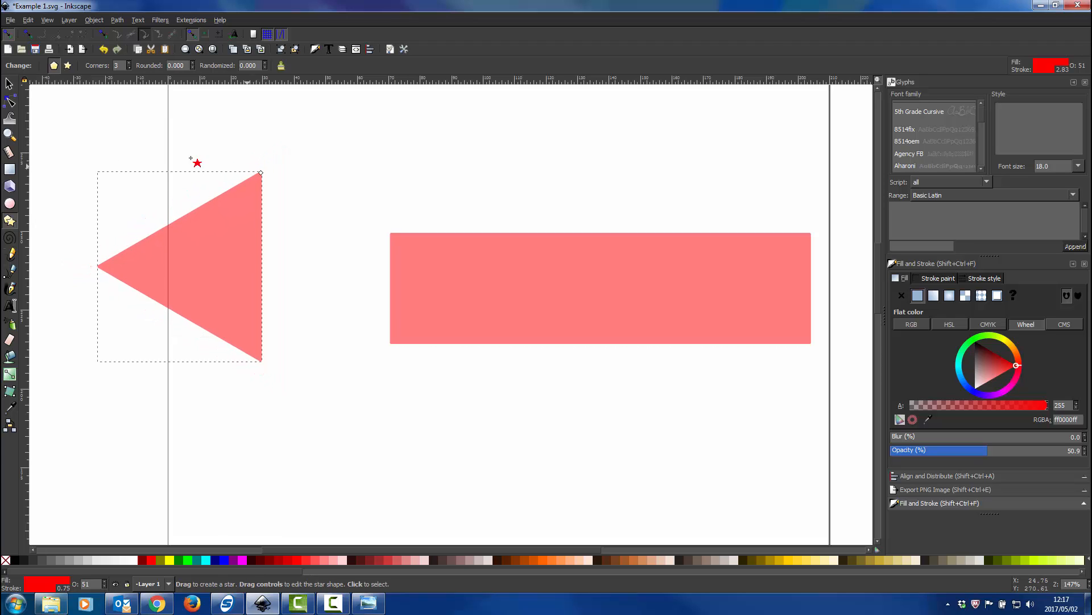
pyautogui.press('s')
pyautogui.moveTo(212, 250); pyautogui.dragTo(337, 265)
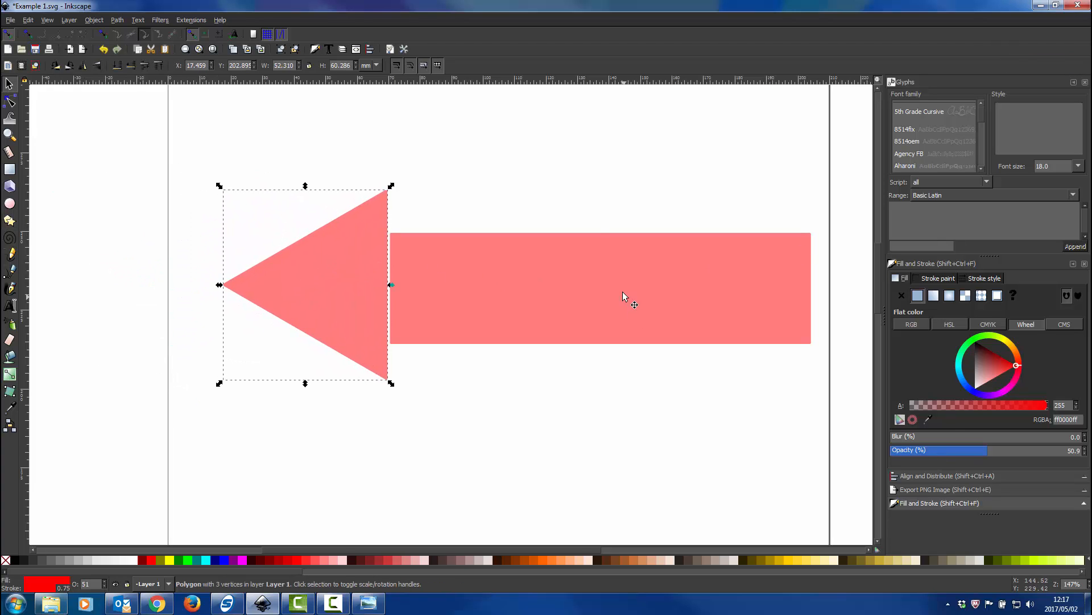
# Align the triangle's right edge to the rectangle's left edge and centre it vertically on the rectangle, relative to the first selected object
pyautogui.click(555, 295)
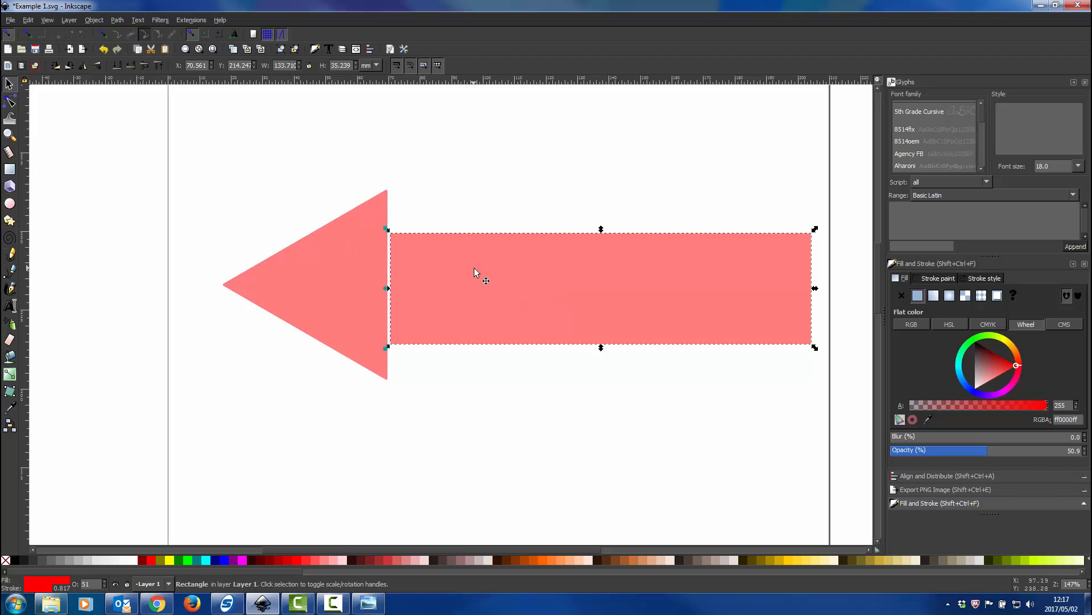
pyautogui.click(913, 476)
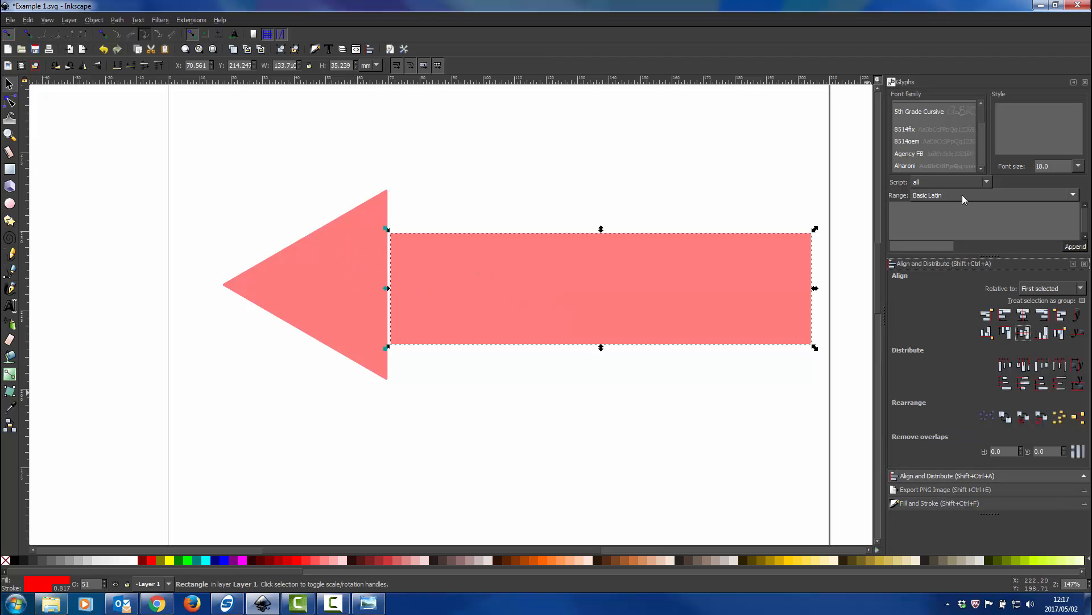
pyautogui.click(1084, 82)
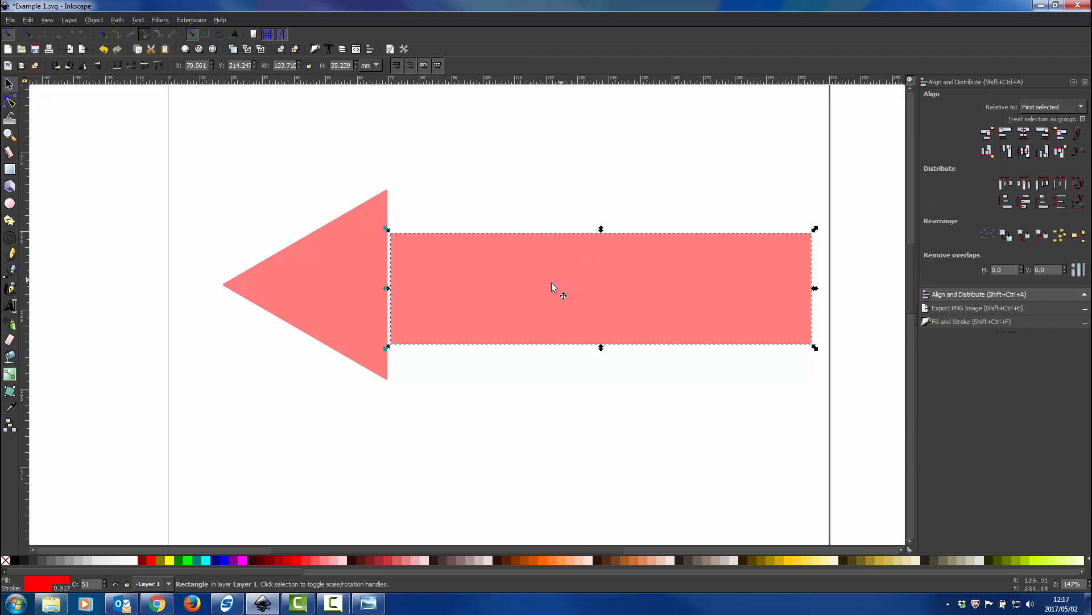
pyautogui.keyDown('shift'); pyautogui.click(363, 273); pyautogui.keyUp('shift')
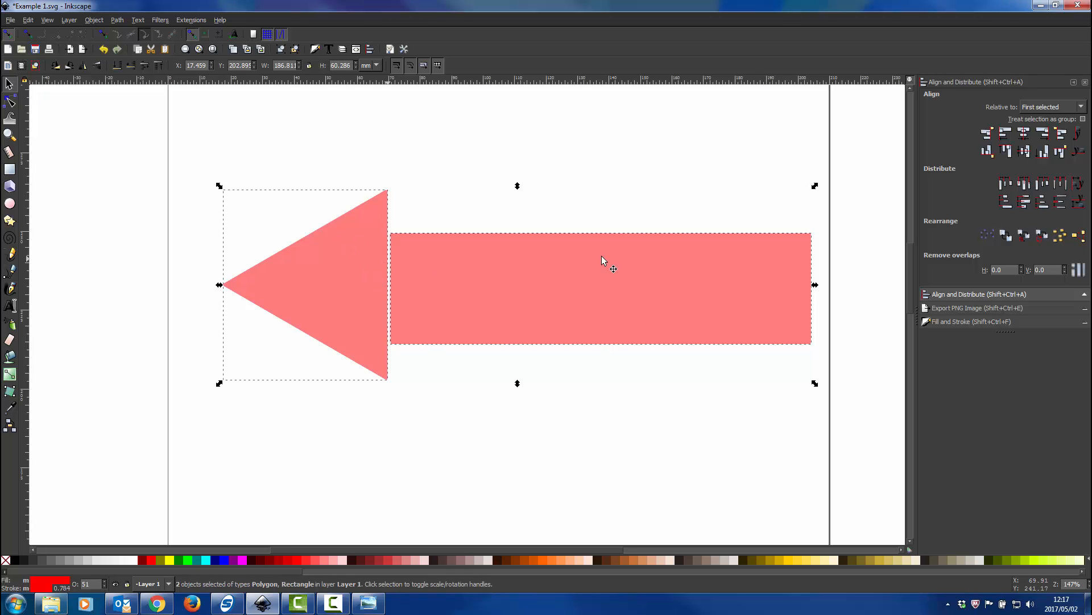
pyautogui.click(988, 134)
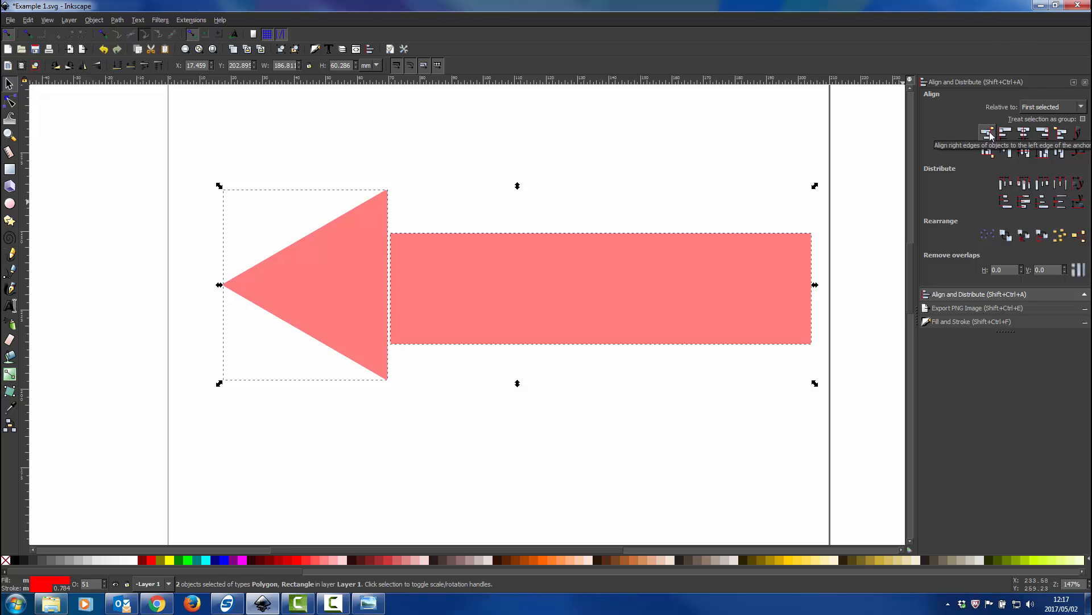
pyautogui.click(1025, 151)
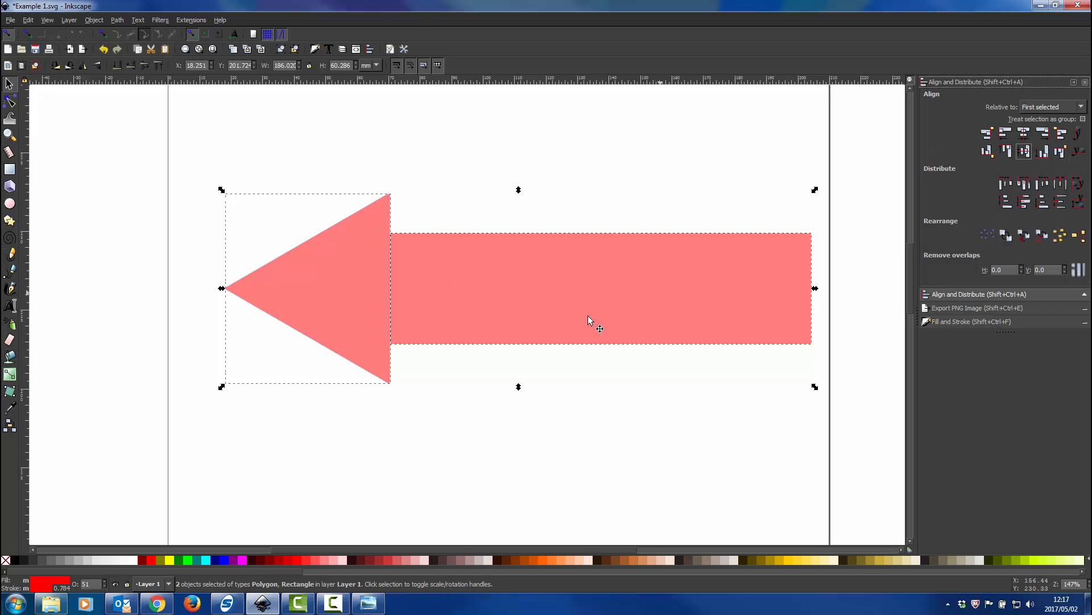
pyautogui.click(487, 442)
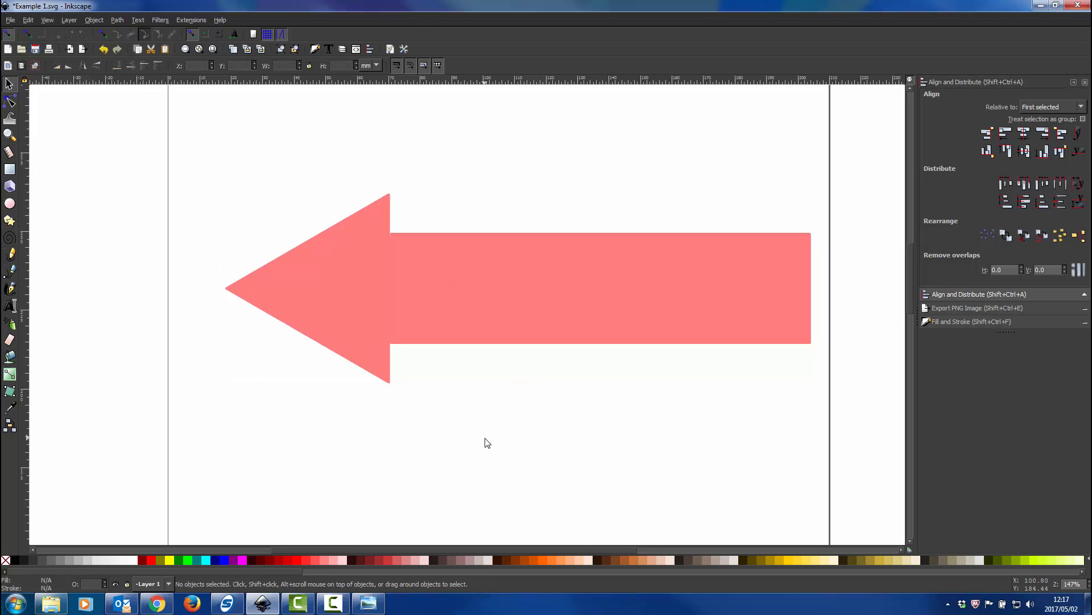
# Fill the triangle with yellow #FFD42A and remove its stroke
pyautogui.click(354, 295)
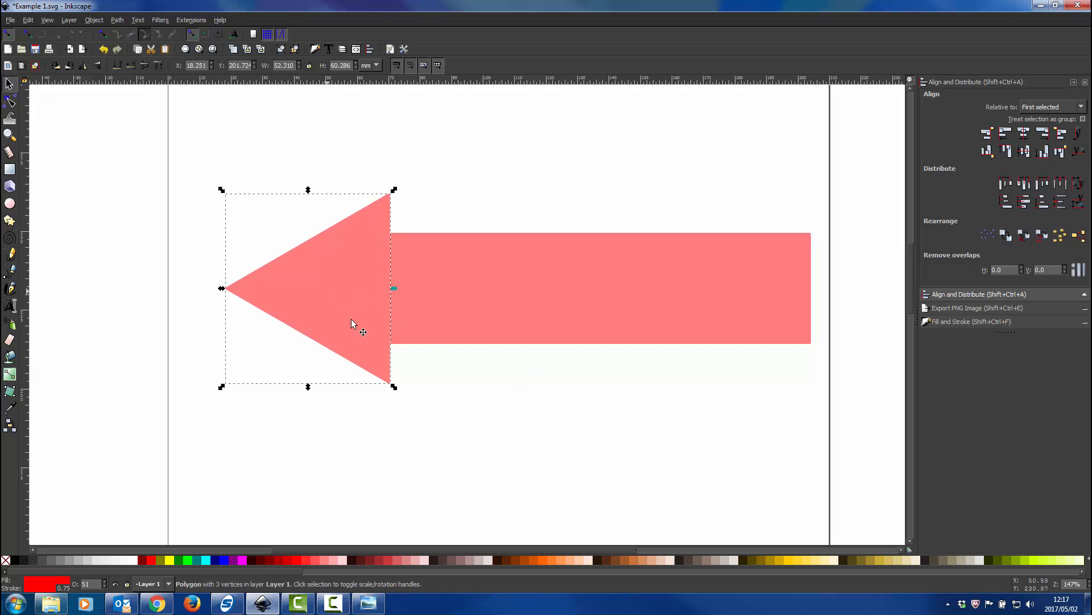
pyautogui.click(798, 561)
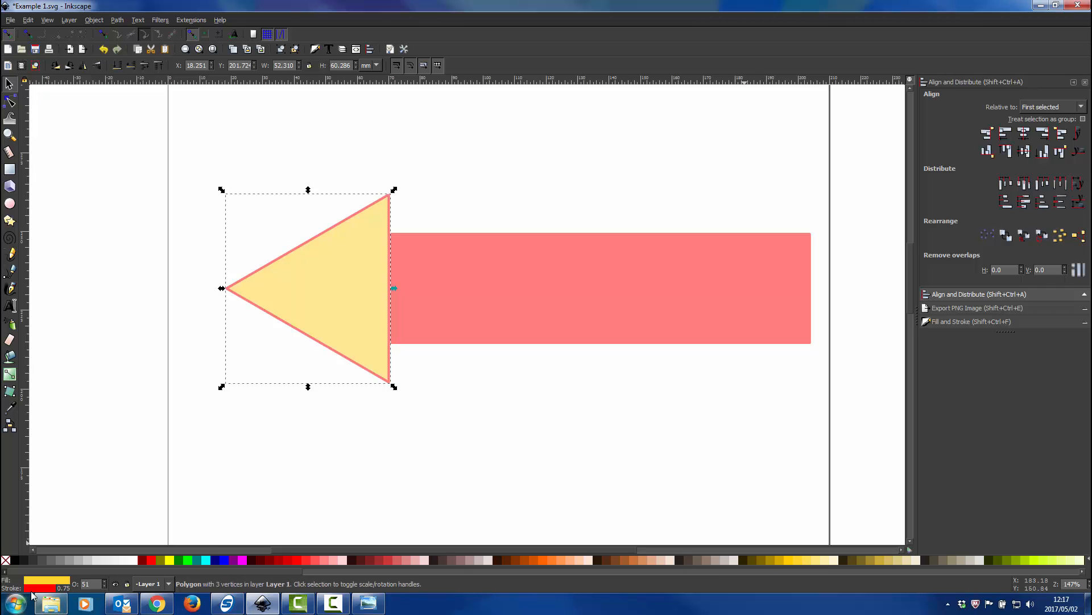
pyautogui.keyDown('shift'); pyautogui.click(5, 560); pyautogui.keyUp('shift')
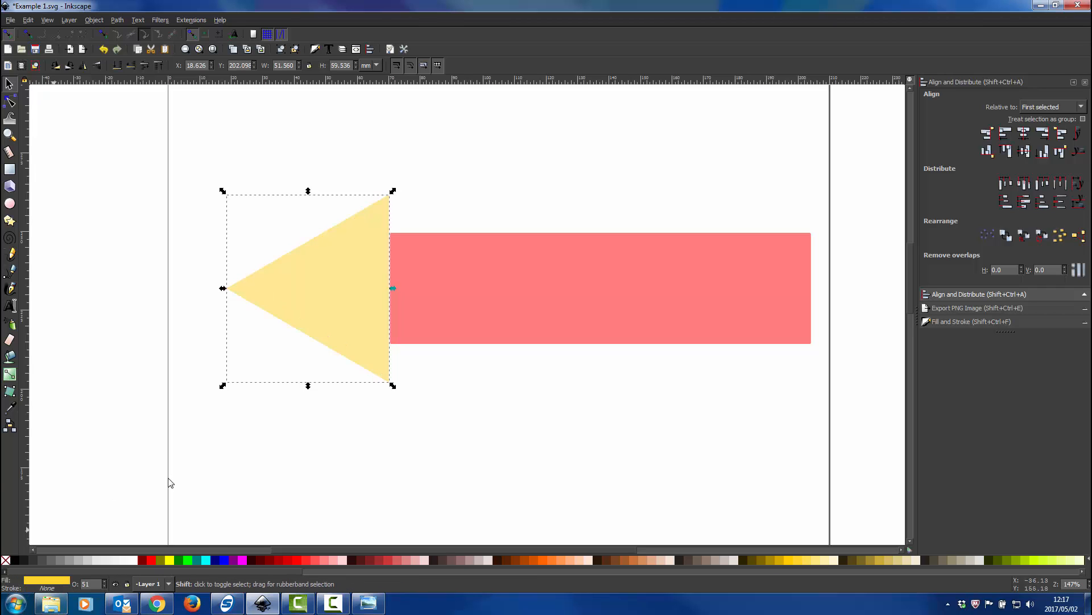
# Remove the stroke from the red rectangle
pyautogui.click(520, 300)
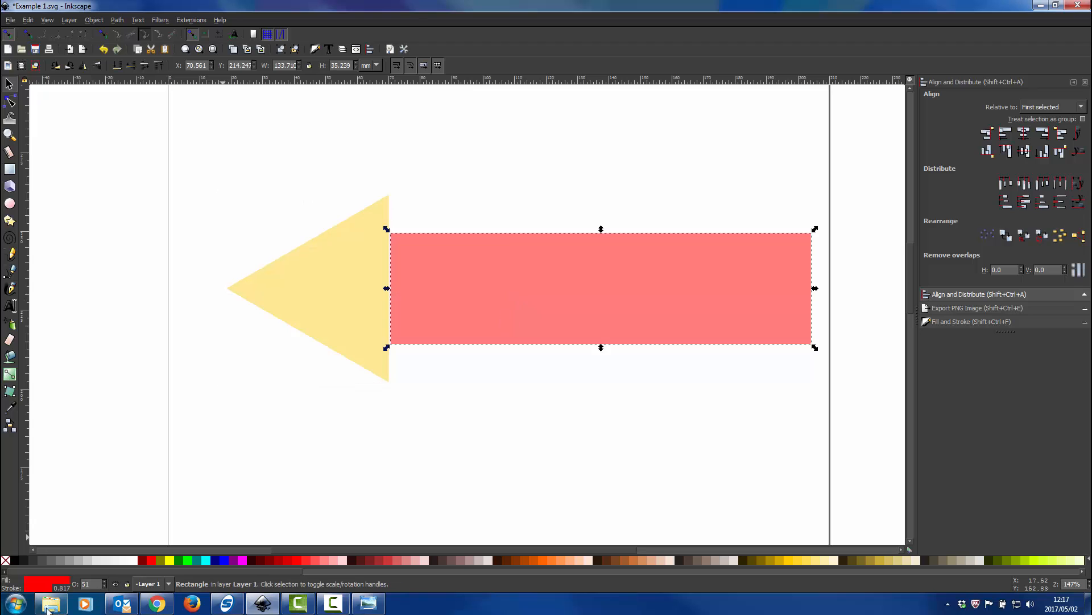
pyautogui.keyDown('shift'); pyautogui.click(6, 561); pyautogui.keyUp('shift')
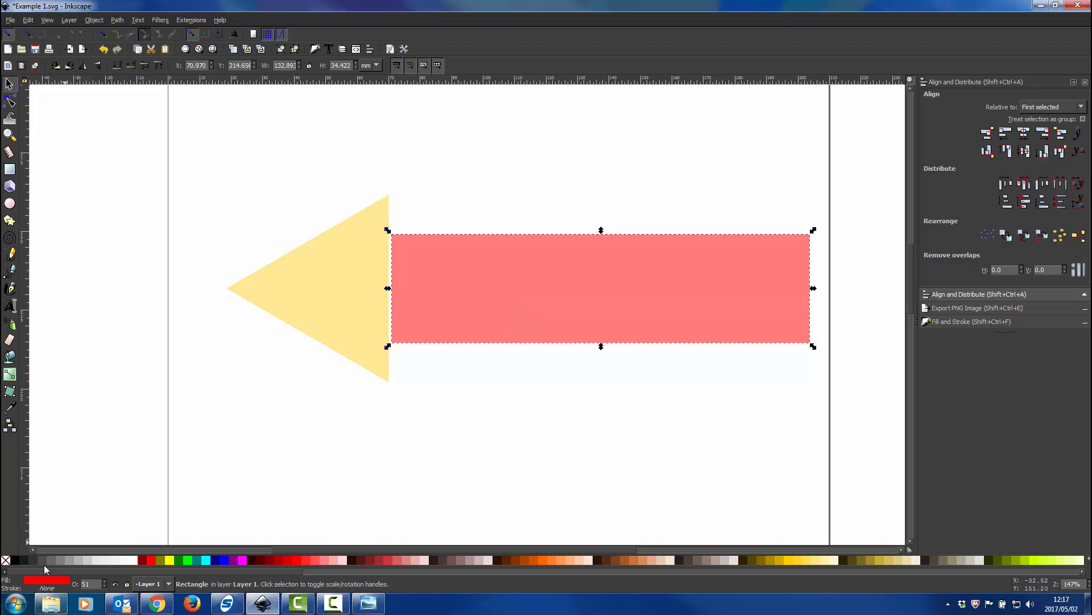
pyautogui.scroll(3, 364, 279)
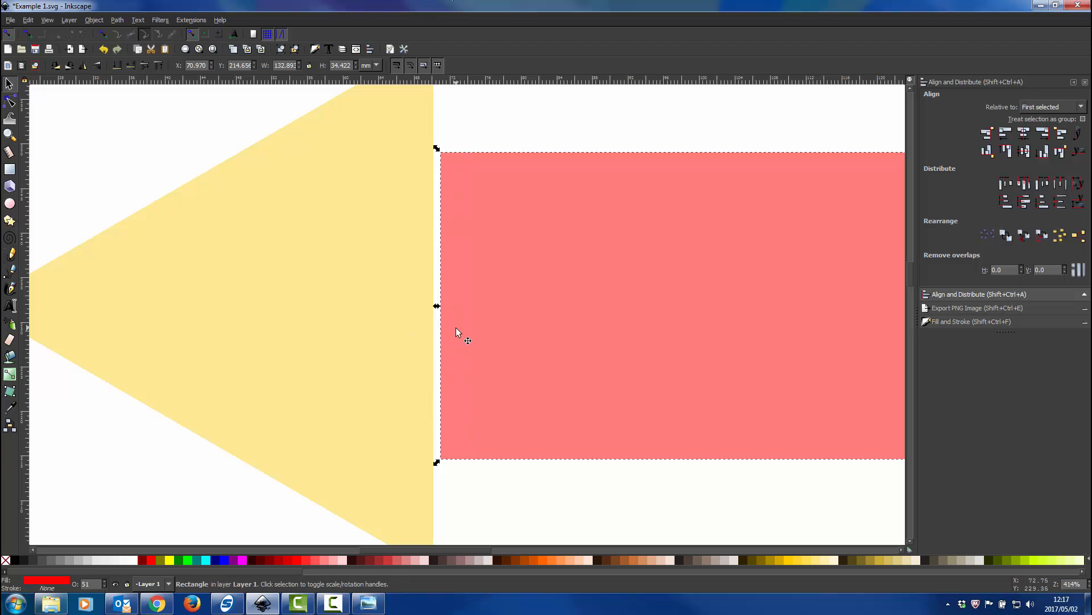
pyautogui.scroll(-2, 472, 401)
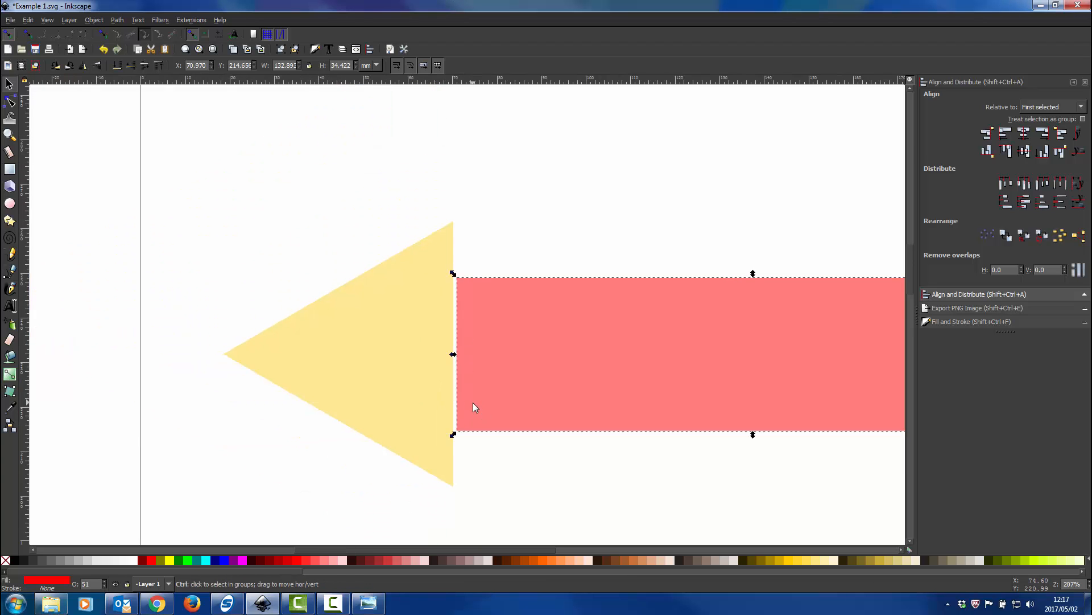
# Realign the yellow triangle's right edge to the rectangle's left edge, relative to the first selected object
pyautogui.hscroll(5, 470, 398)
pyautogui.scroll(-1, 346, 472)
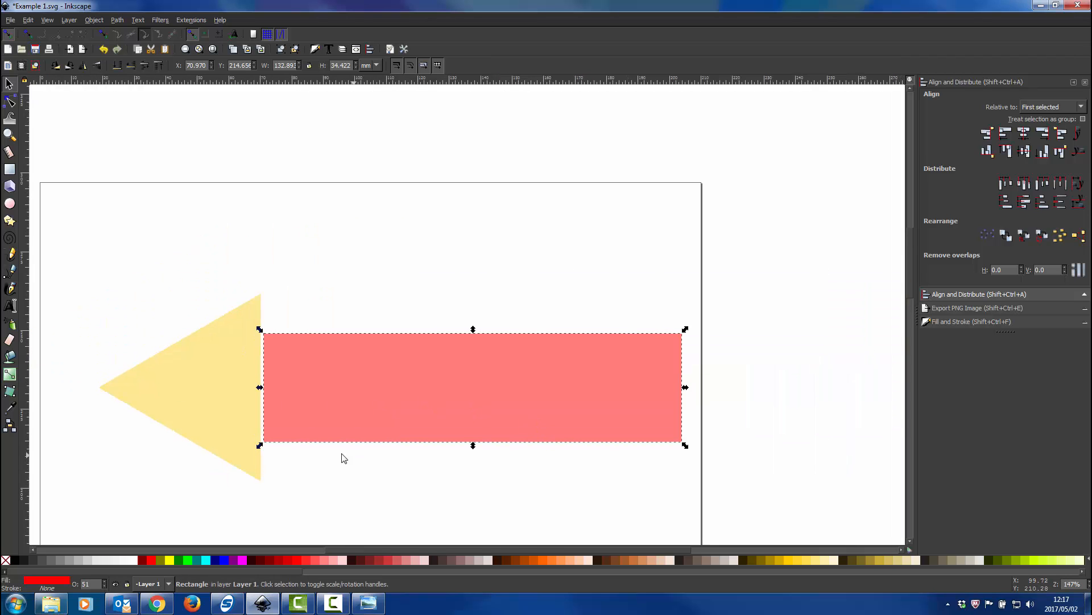
pyautogui.hscroll(-2, 330, 455)
pyautogui.keyDown('shift'); pyautogui.click(302, 397); pyautogui.keyUp('shift')
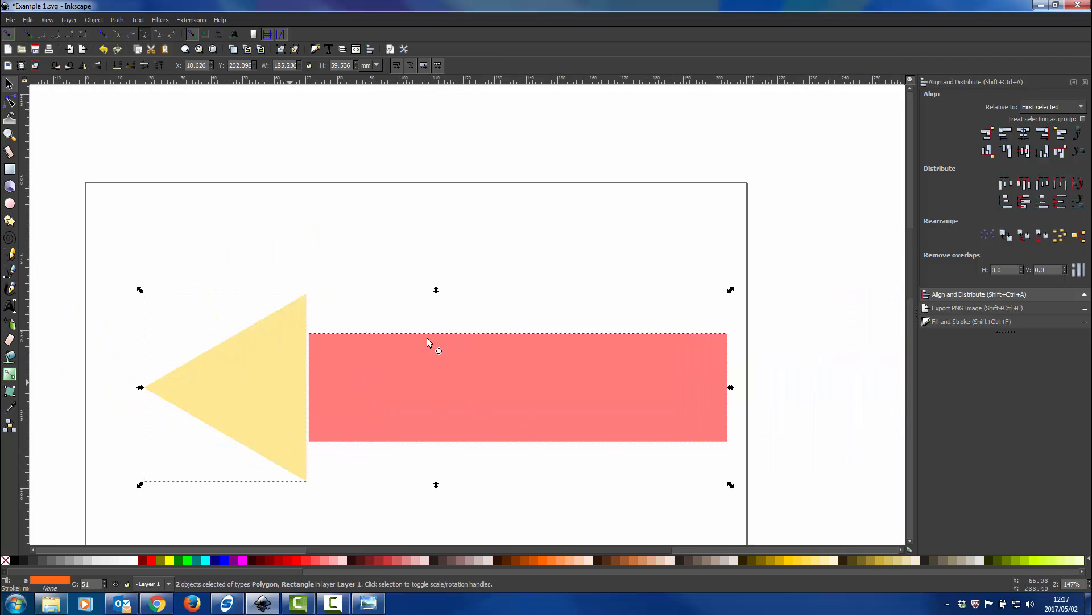
pyautogui.click(987, 133)
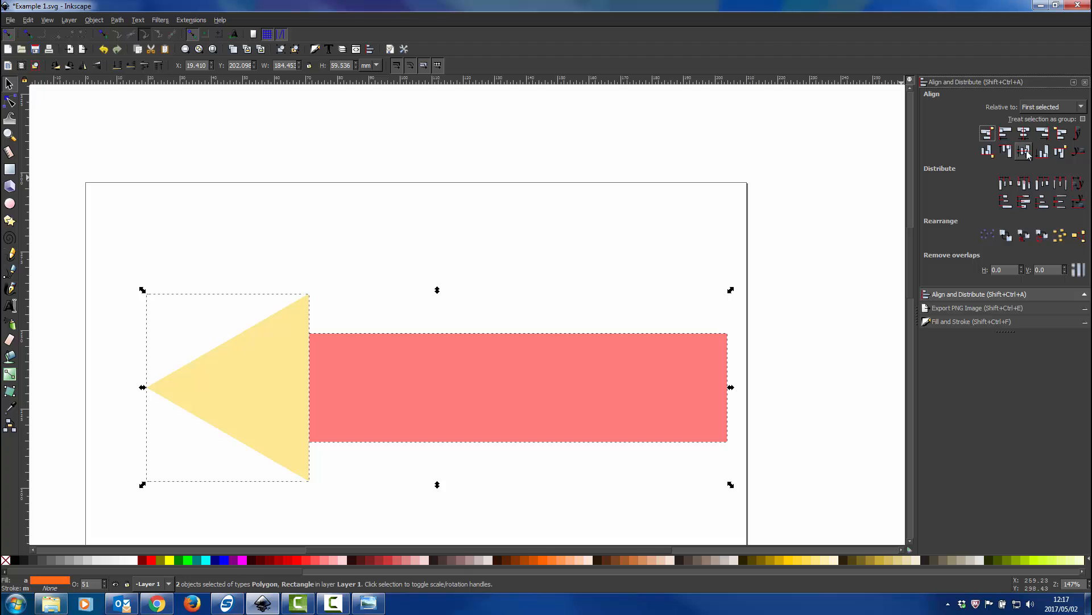
pyautogui.click(657, 211)
# Try to reshape the yellow triangle by moving its upper-right corner handle with the node tool, and undo the change
pyautogui.scroll(1, 270, 364)
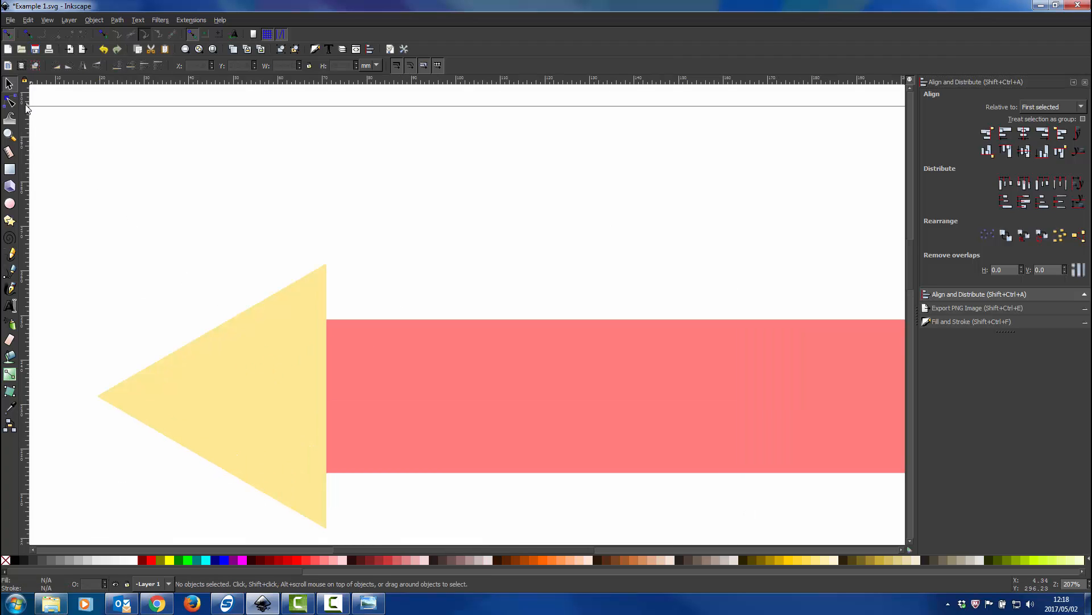
pyautogui.click(10, 101)
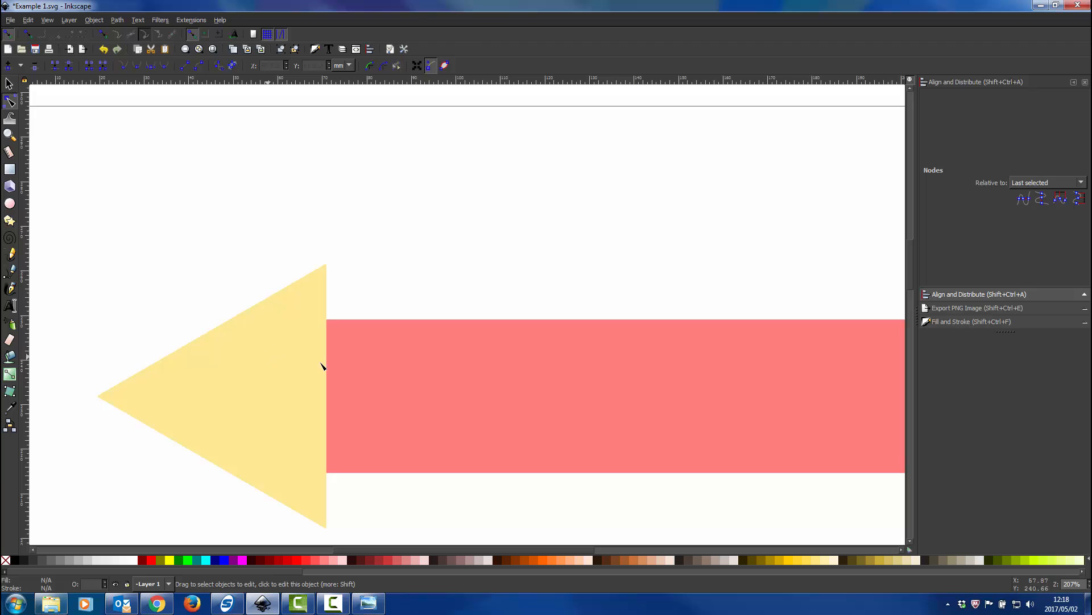
pyautogui.click(9, 83)
pyautogui.click(547, 380)
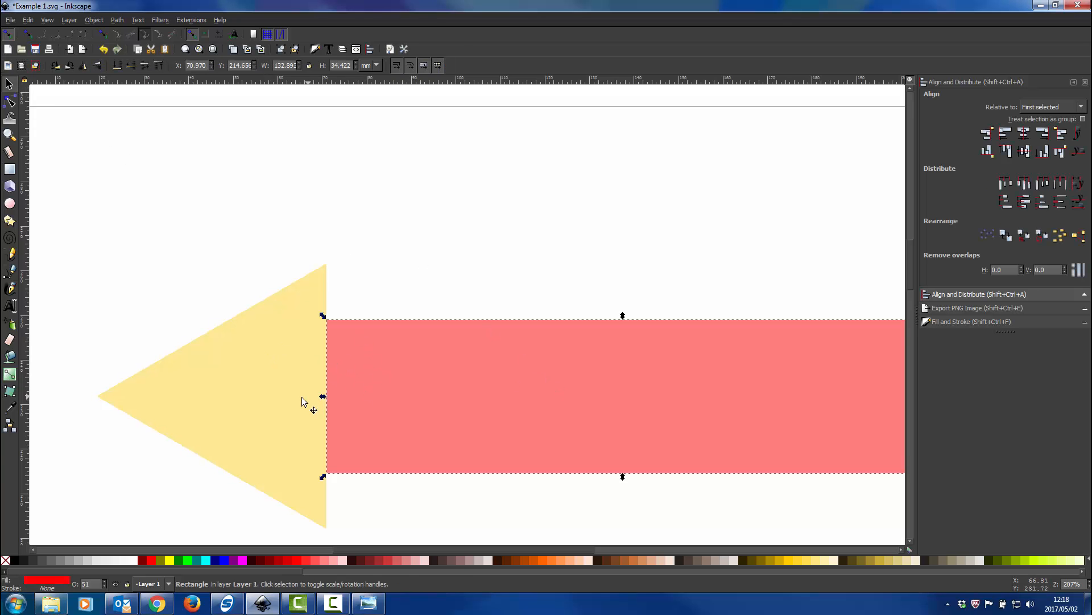
pyautogui.click(287, 351)
pyautogui.click(12, 101)
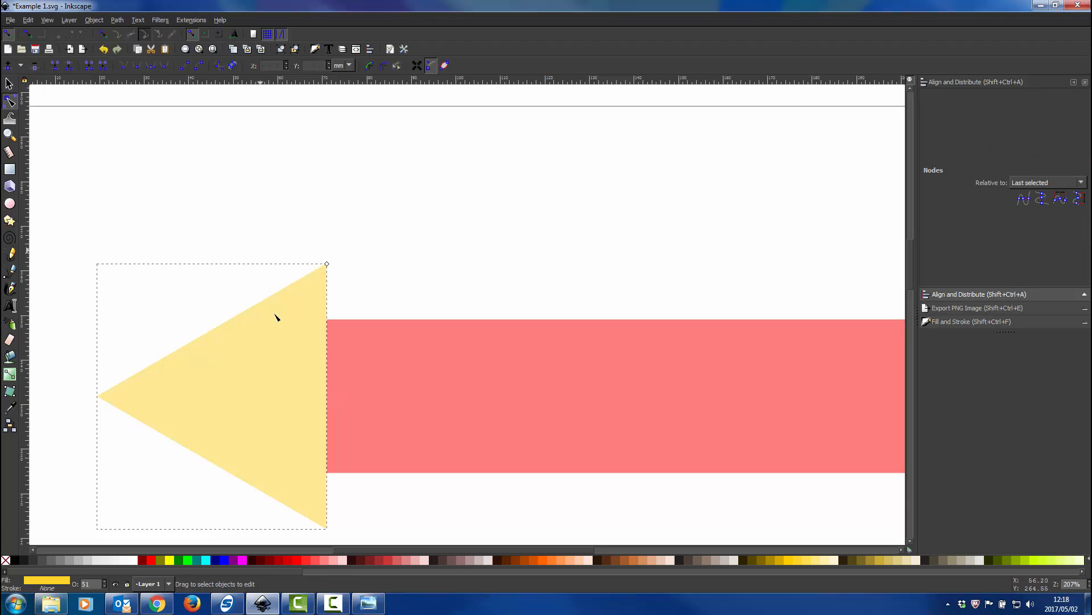
pyautogui.scroll(-4, 305, 264)
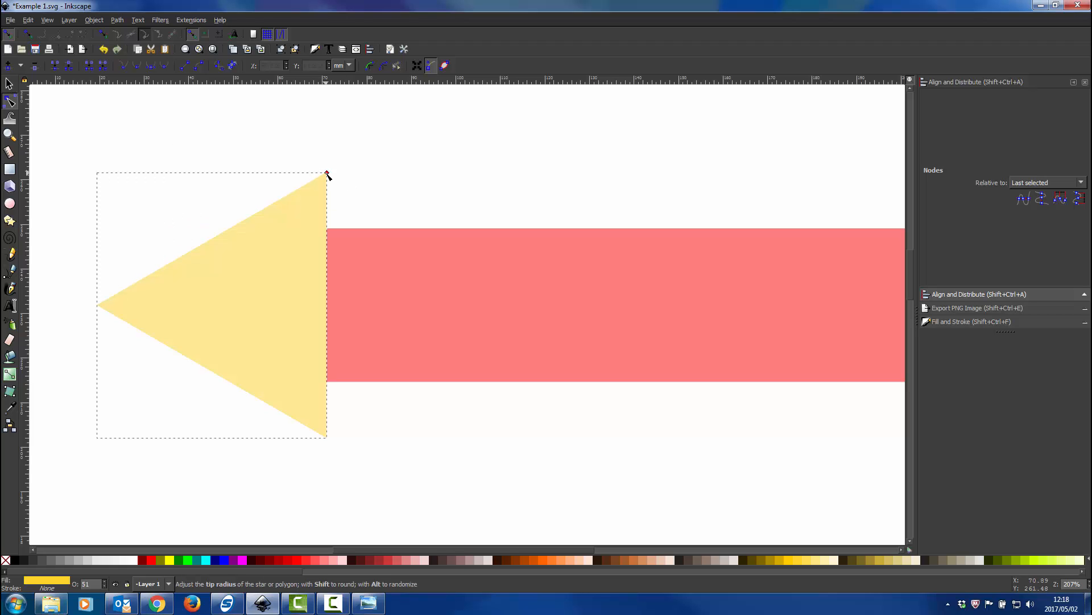
pyautogui.moveTo(327, 175); pyautogui.dragTo(321, 195)
pyautogui.hotkey('ctrl', 'z')
pyautogui.click(8, 83)
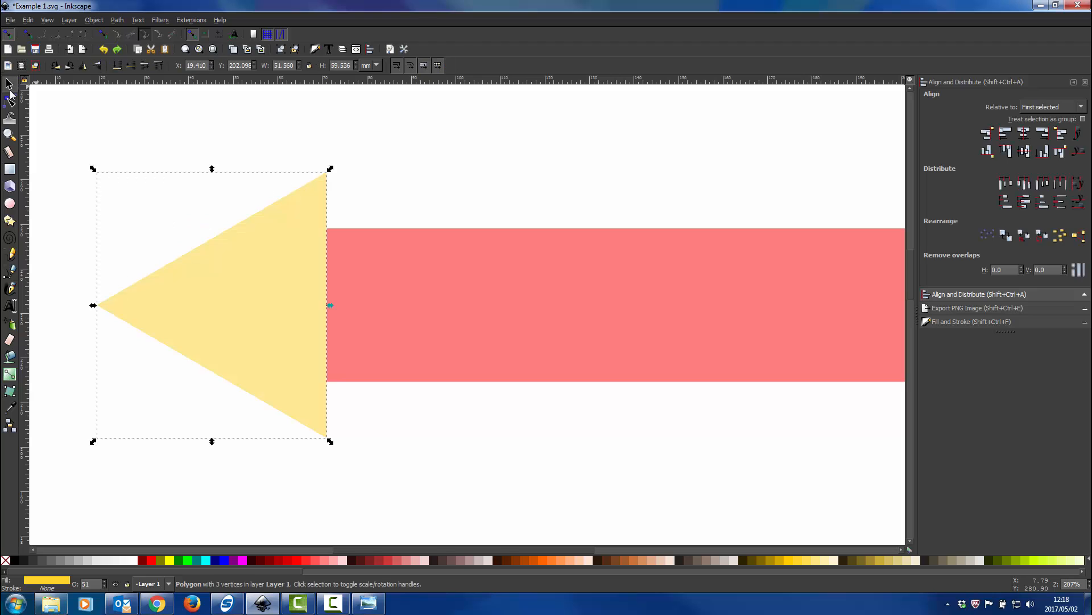
pyautogui.click(16, 109)
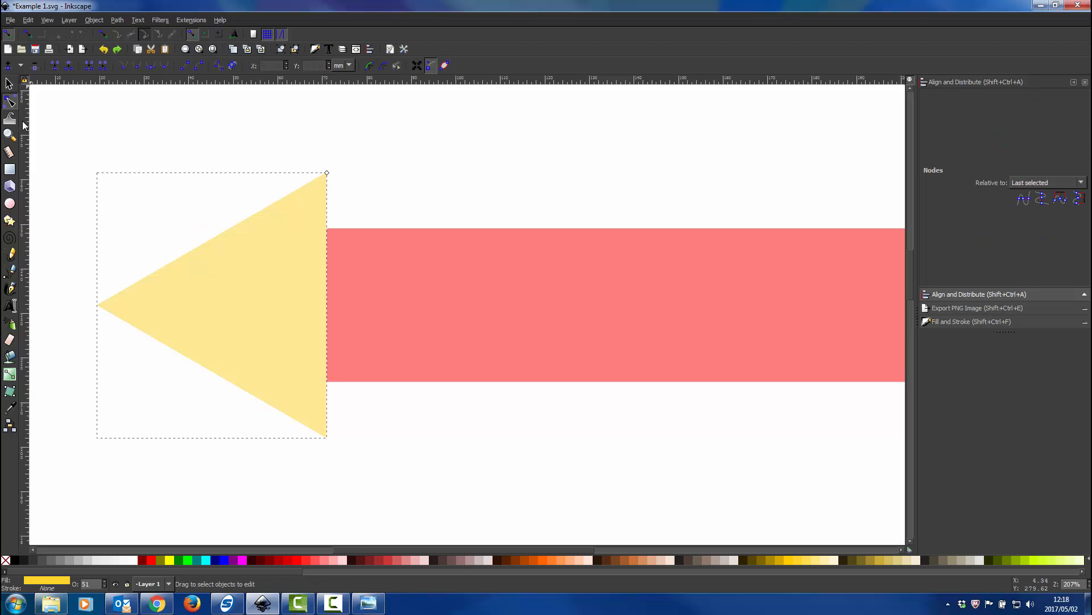
pyautogui.click(9, 83)
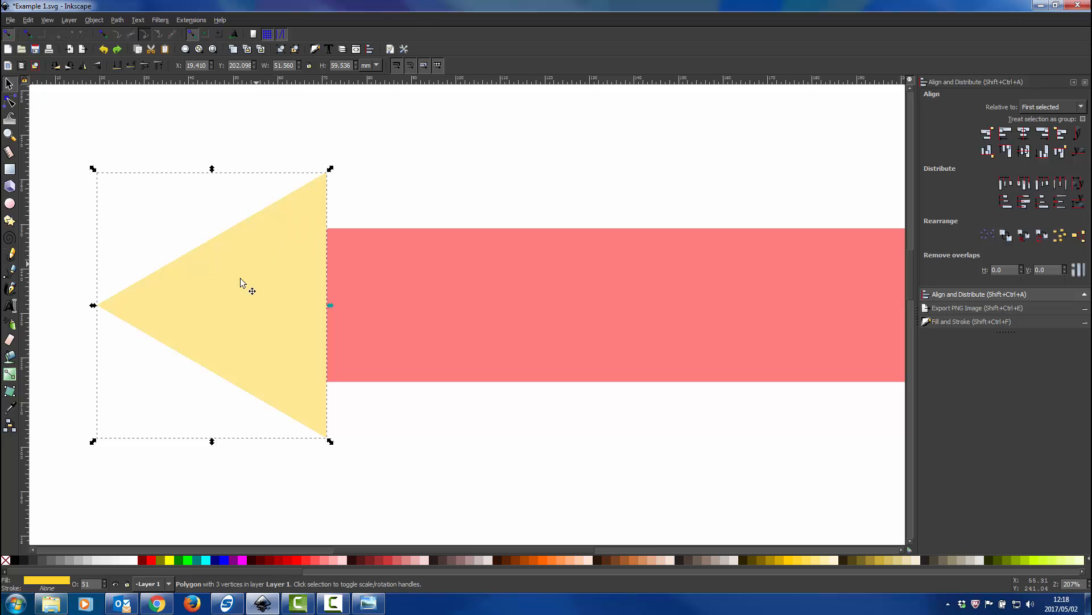
# Convert the yellow triangle to a path and move its upper-right node down towards the rectangle's upper-left corner
pyautogui.click(114, 23)
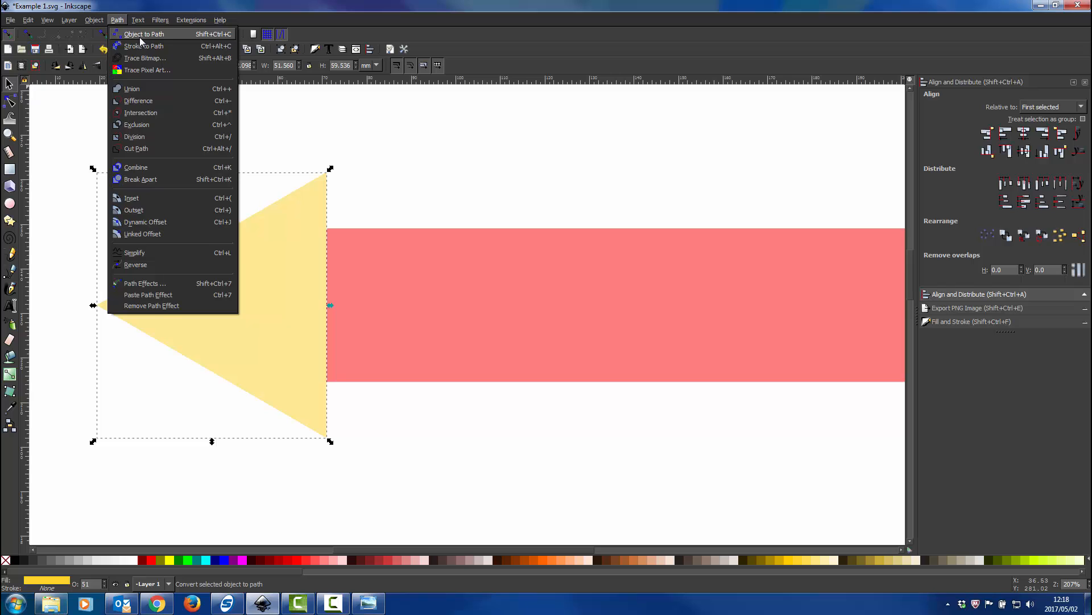
pyautogui.click(140, 35)
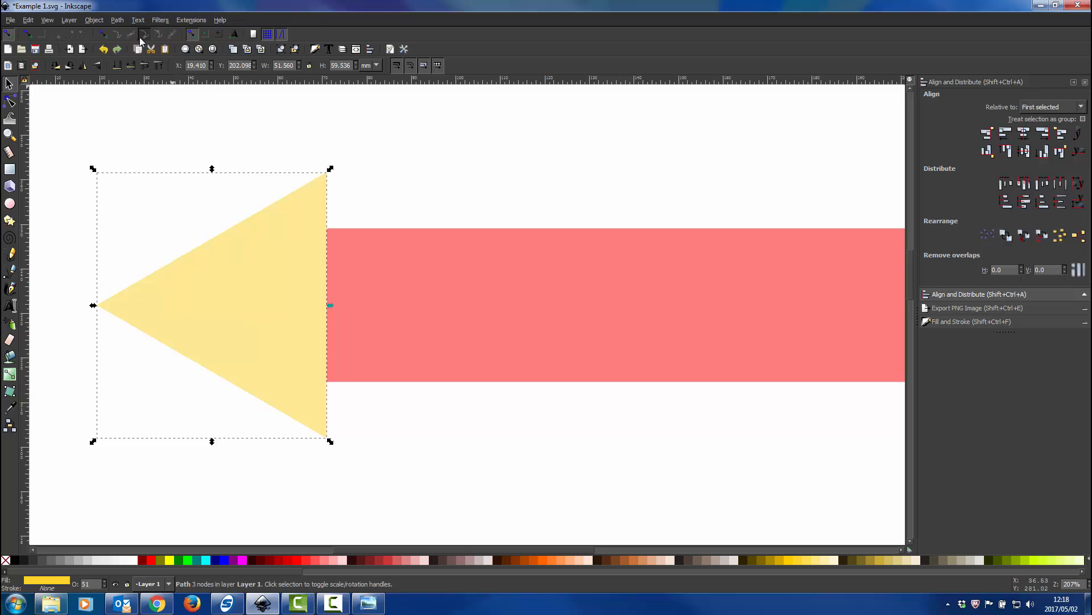
pyautogui.click(9, 101)
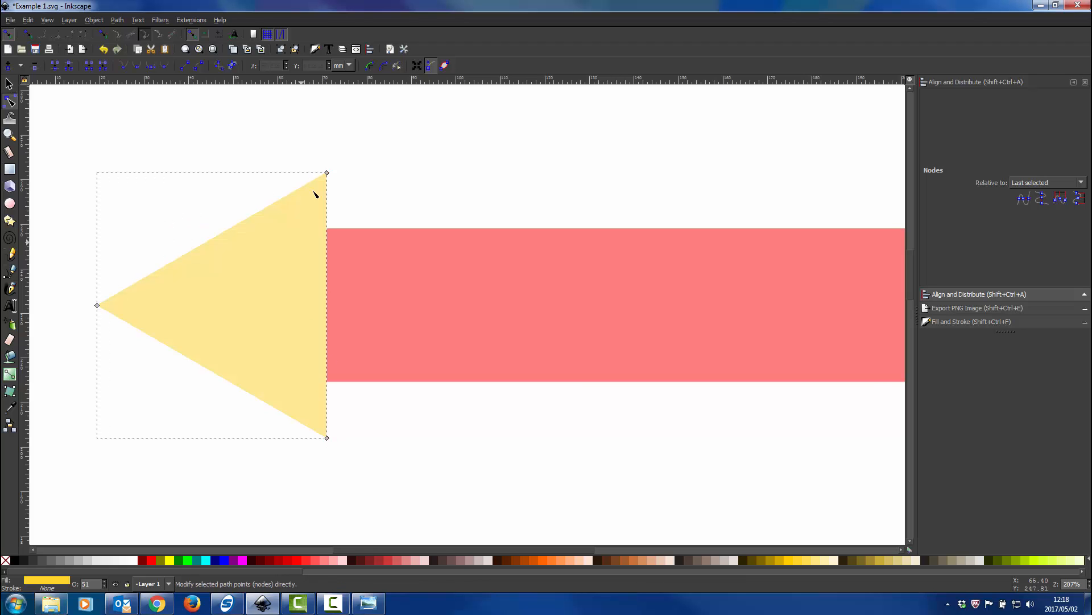
pyautogui.moveTo(327, 189); pyautogui.dragTo(328, 212)
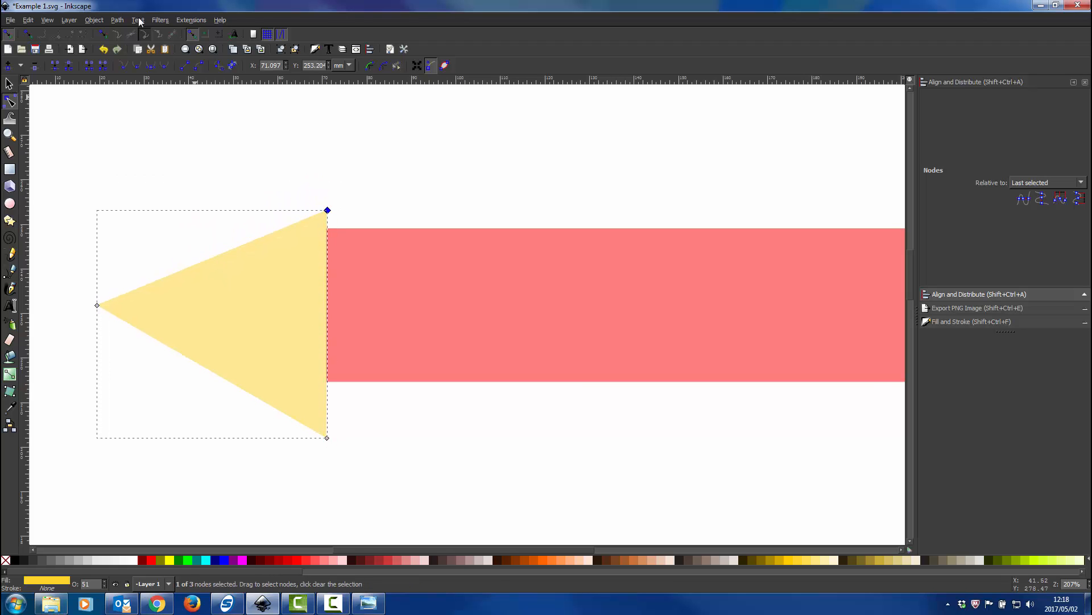
# Enable snapping of nodes and handles, including to paths, path intersections, smooth nodes and line midpoints
pyautogui.click(102, 32)
pyautogui.click(120, 34)
pyautogui.click(131, 35)
pyautogui.click(159, 34)
pyautogui.click(170, 34)
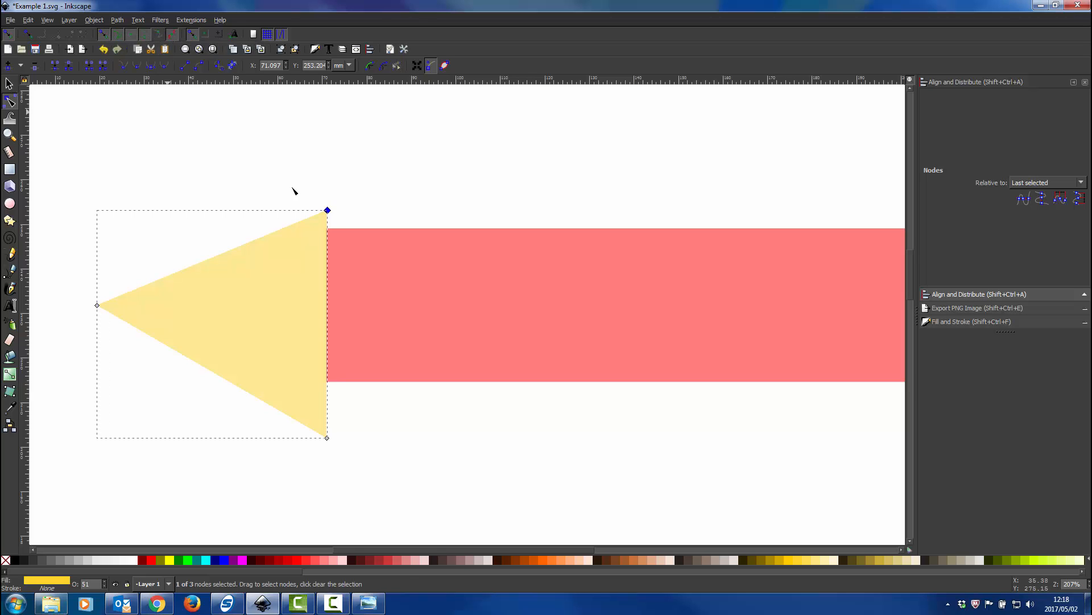
# Snap the triangle's upper-right and lower-right nodes onto the rectangle's upper-left and lower-left corners
pyautogui.scroll(2, 326, 234)
pyautogui.moveTo(330, 186); pyautogui.dragTo(330, 221)
pyautogui.scroll(-7, 330, 220)
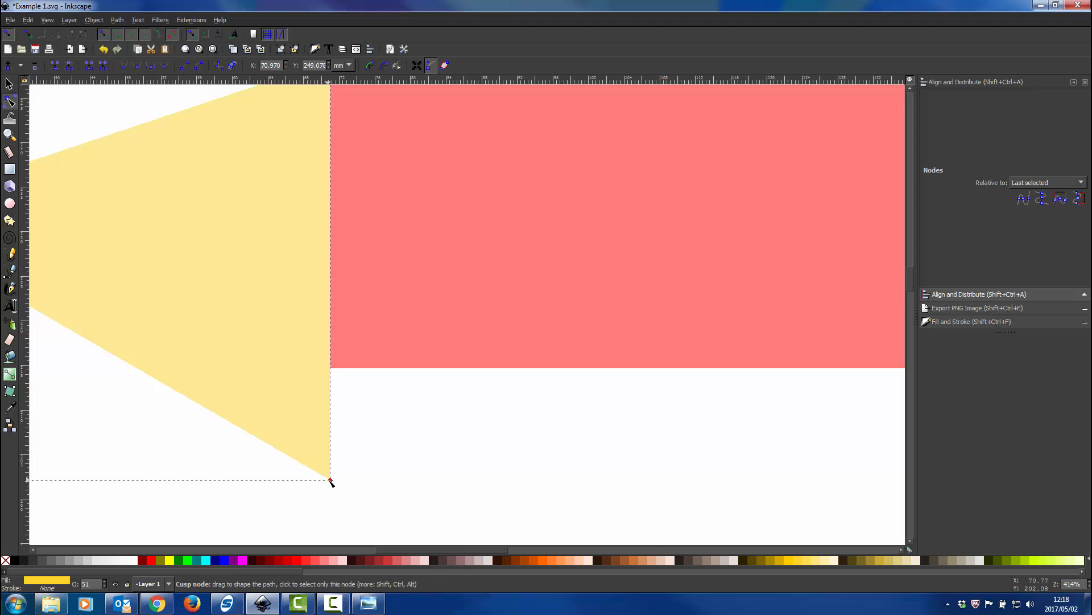
pyautogui.moveTo(330, 479); pyautogui.dragTo(330, 369)
pyautogui.press('s')
# Switch to the Pencil Draw.png image to check the pencil's tip, and return to the Inkscape drawing
pyautogui.scroll(-2, 105, 212)
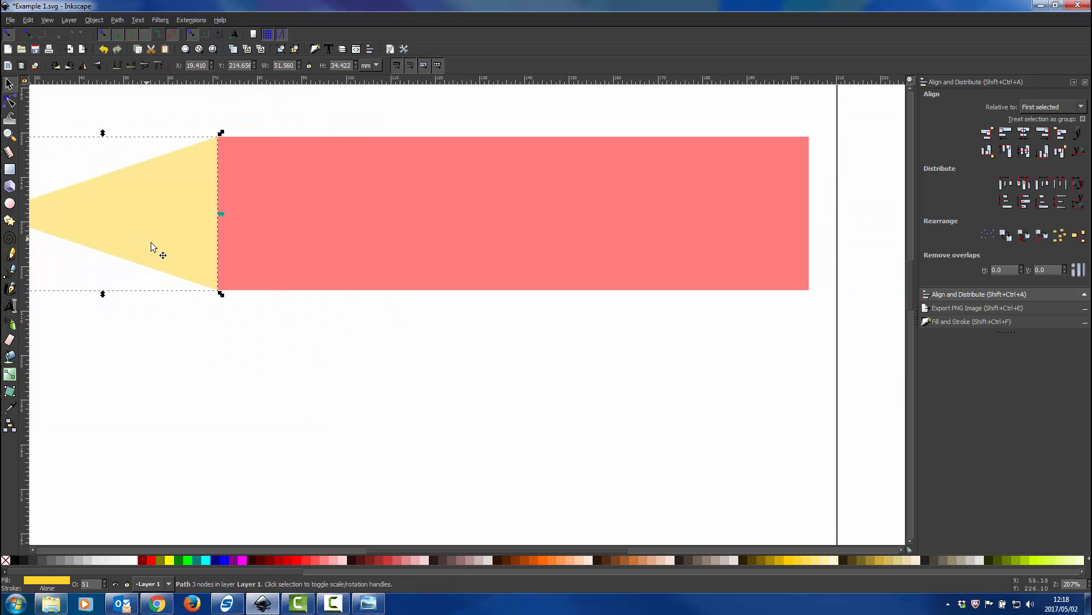
pyautogui.hscroll(-5, 176, 251)
pyautogui.scroll(-1, 262, 265)
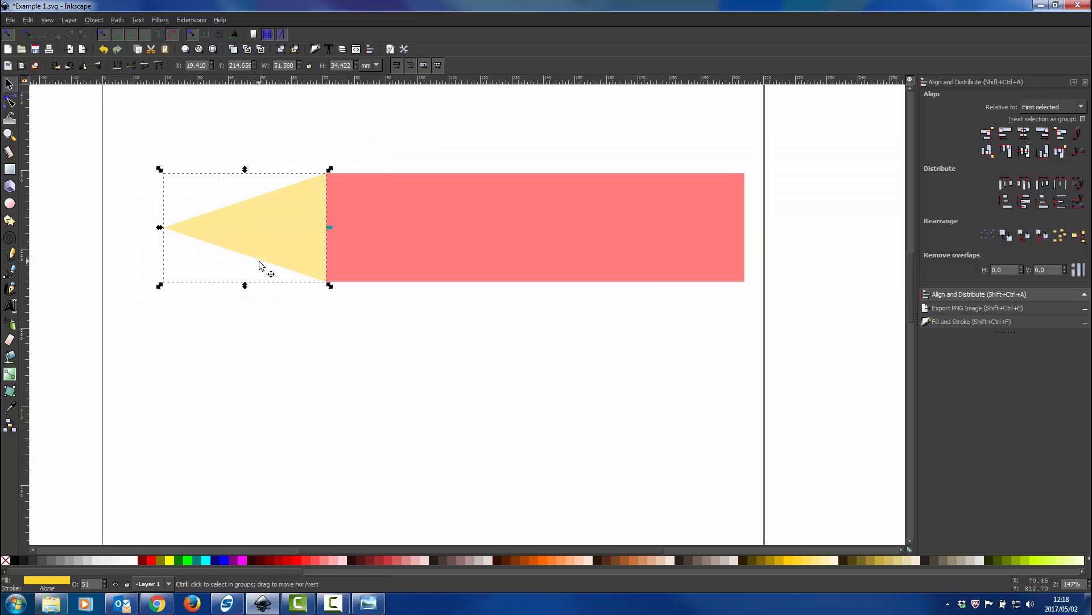
pyautogui.click(362, 600)
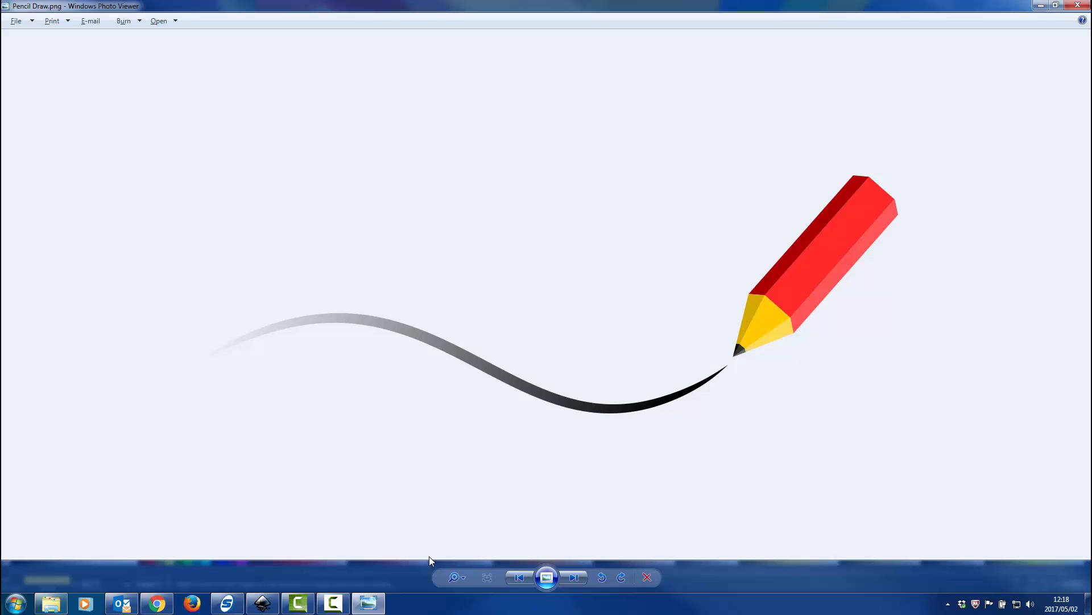
pyautogui.click(368, 602)
# Duplicate the yellow triangle in place and fill the copy with dark gray
pyautogui.scroll(1, 244, 197)
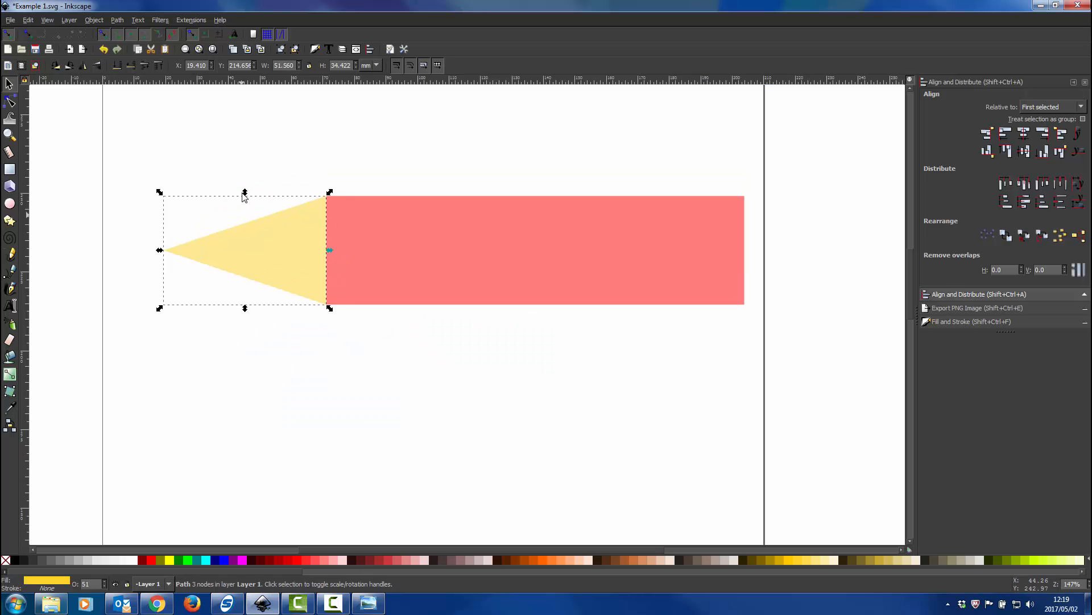
pyautogui.scroll(2, 243, 197)
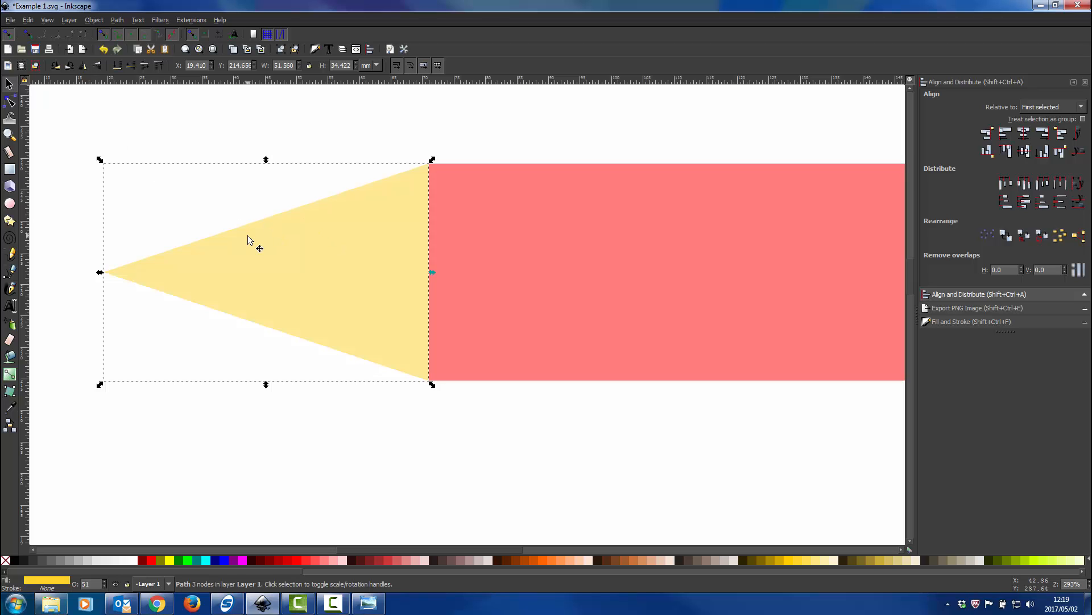
pyautogui.hotkey('ctrl', 'd')
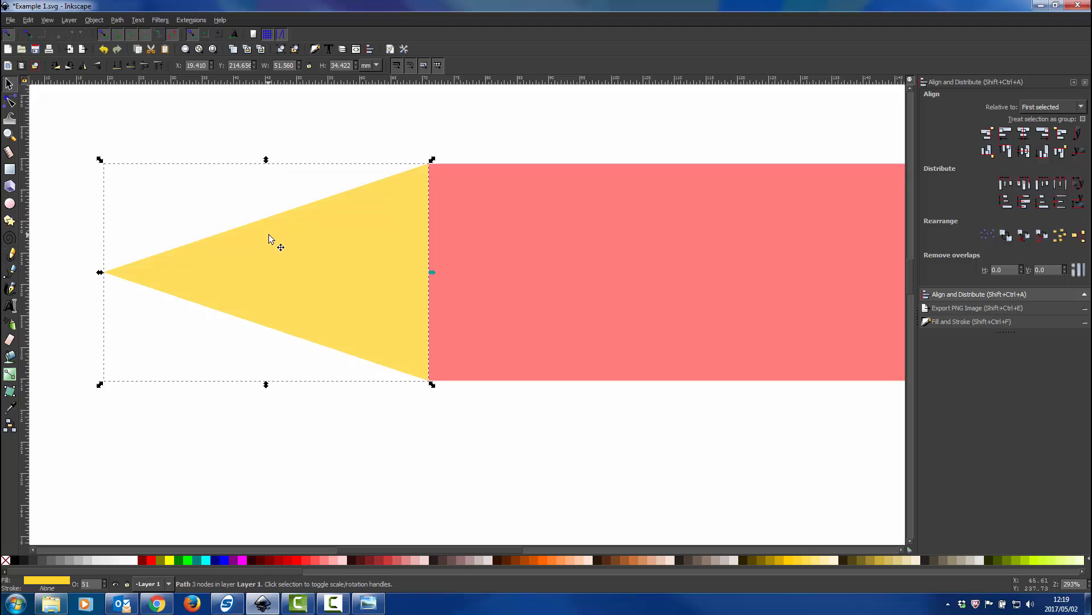
pyautogui.moveTo(382, 336)
pyautogui.mouseDown()
pyautogui.moveTo(347, 434)
pyautogui.moveTo(382, 334)
pyautogui.mouseUp()
pyautogui.click(9, 101)
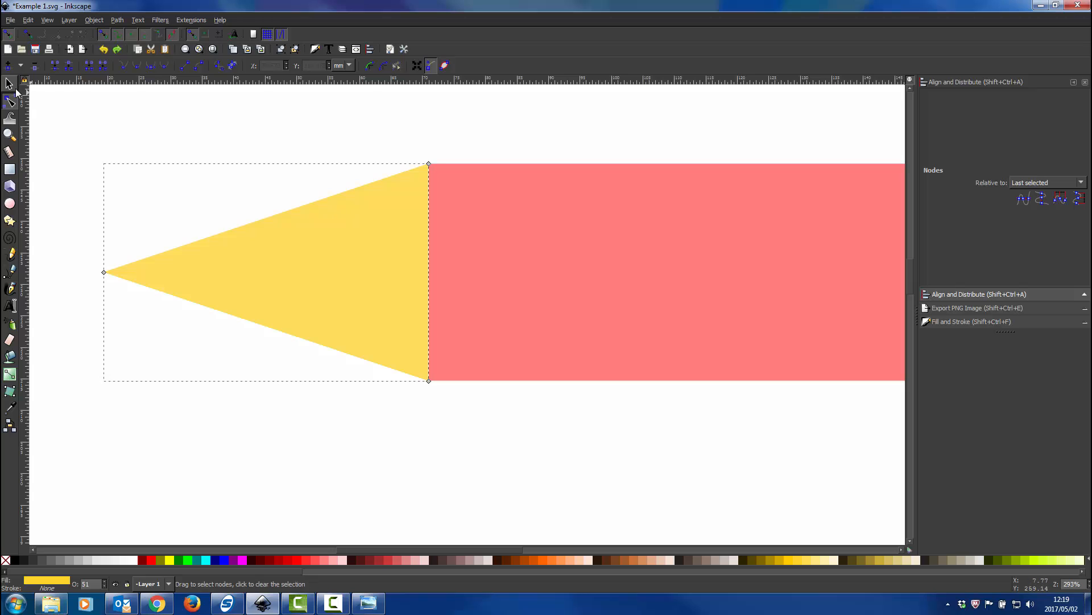
pyautogui.click(10, 85)
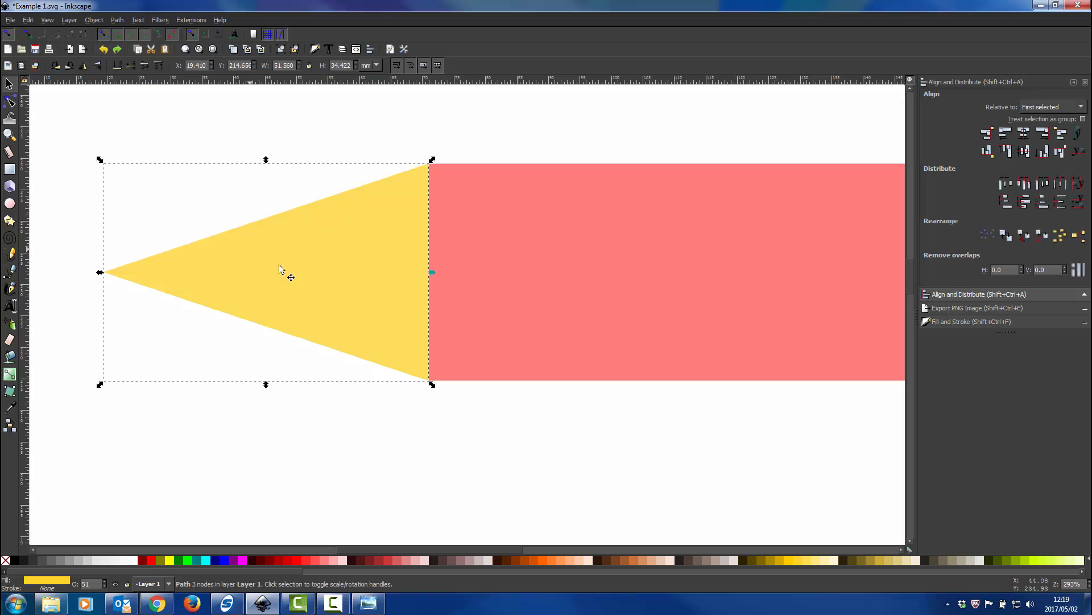
pyautogui.click(31, 559)
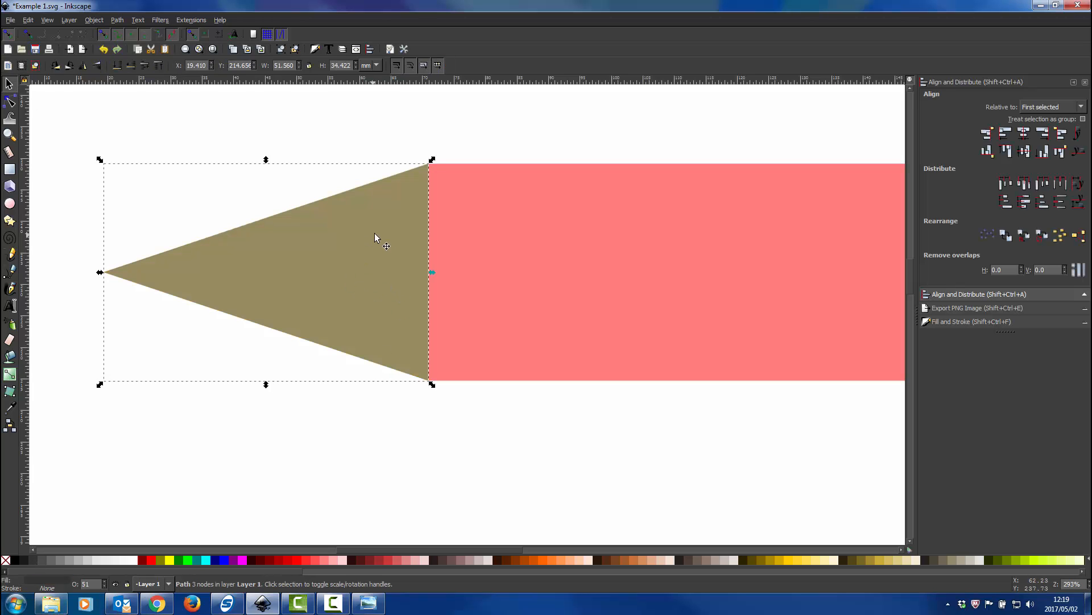
# Move the gray triangle's two right-hand nodes left together to an X position of about 32.9 mm
pyautogui.click(10, 101)
pyautogui.click(428, 164)
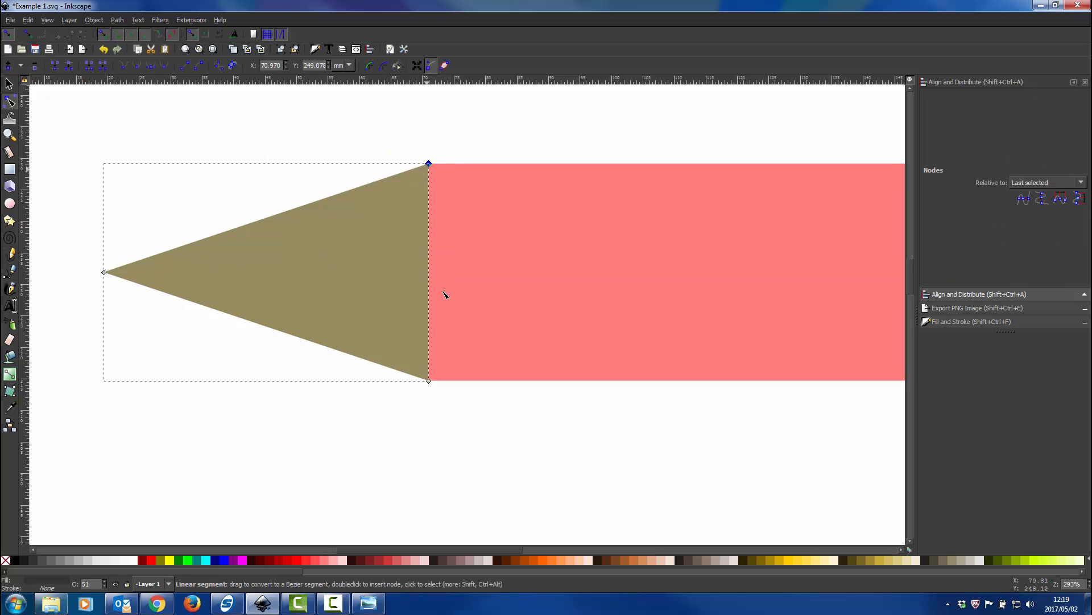
pyautogui.keyDown('shift'); pyautogui.click(430, 380); pyautogui.keyUp('shift')
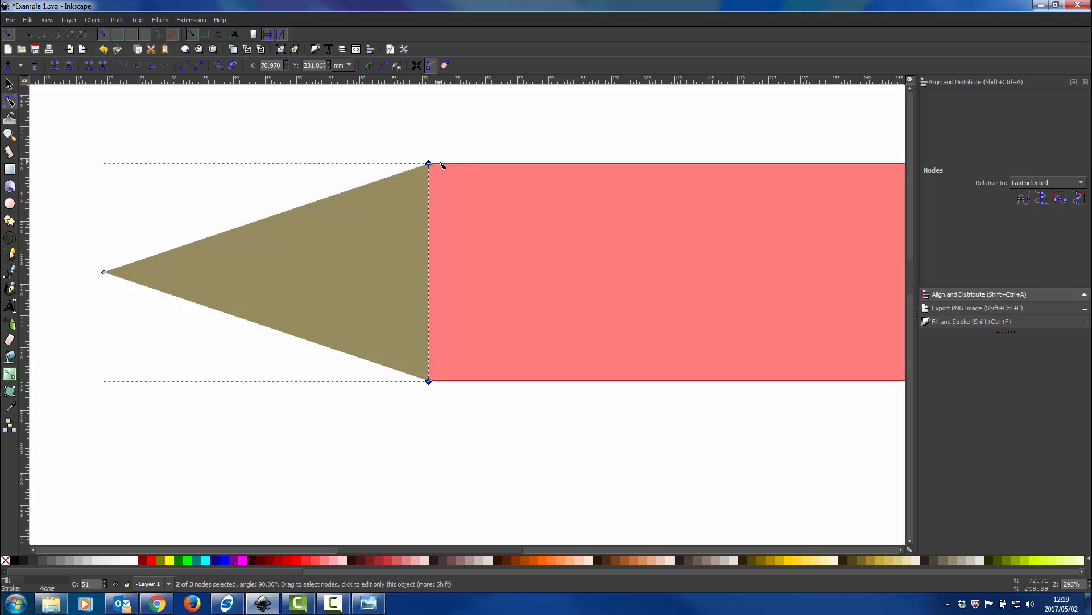
pyautogui.press('Left')
pyautogui.press('Left')
pyautogui.press('Left')
pyautogui.press('Left')
pyautogui.press('Left')
pyautogui.press('Left')
pyautogui.press('Left')
pyautogui.press('Left')
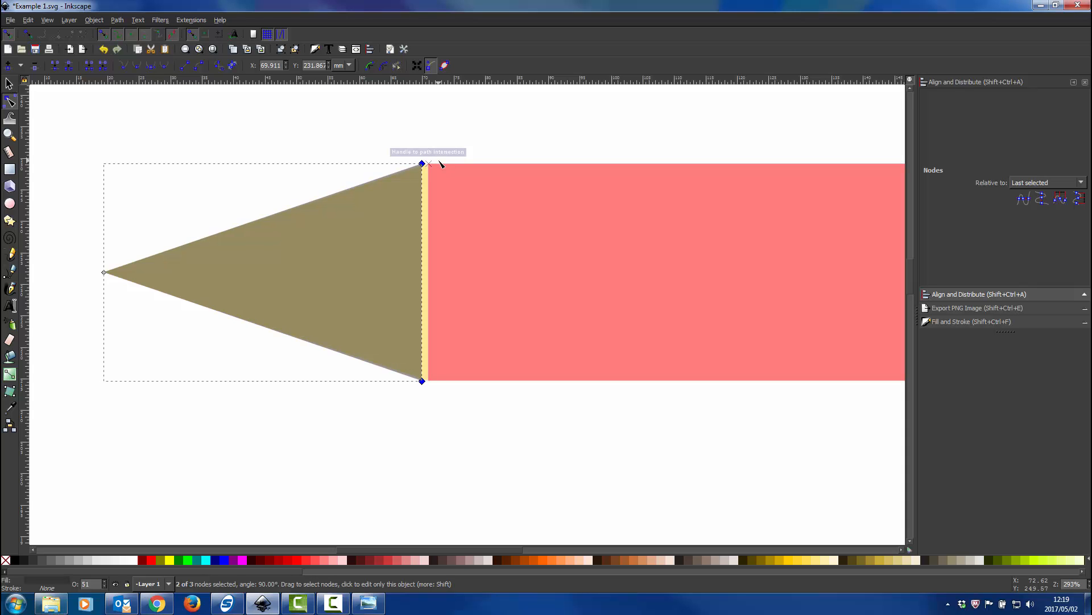
pyautogui.press('Left')
pyautogui.press('Left')
pyautogui.press('Left')
pyautogui.press('Left')
pyautogui.press('Left')
pyautogui.press('Left')
pyautogui.press('Left')
pyautogui.press('Left')
pyautogui.press('Left')
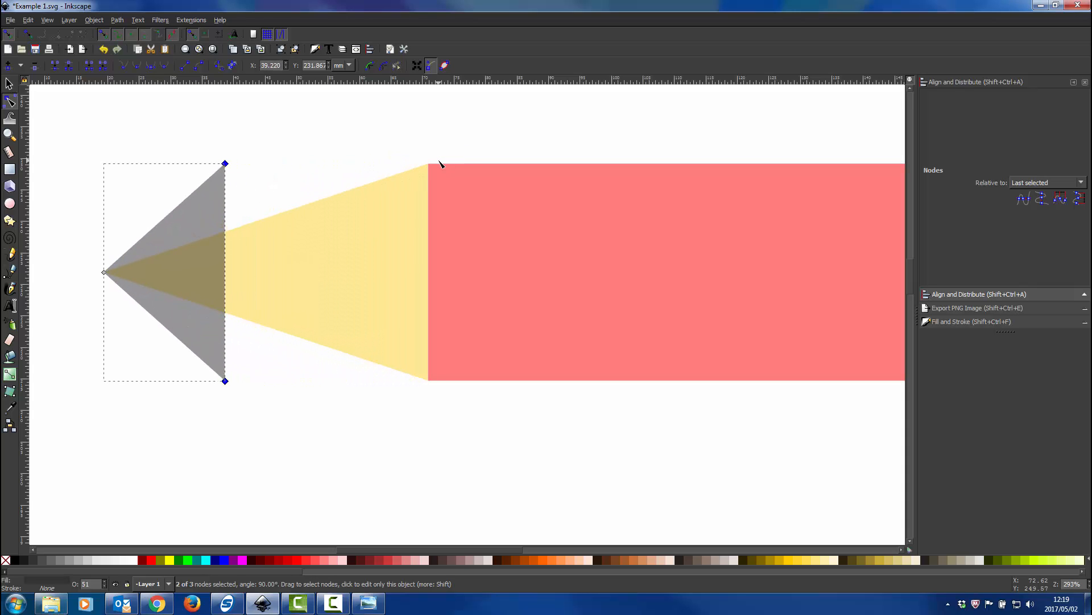
pyautogui.press('Left')
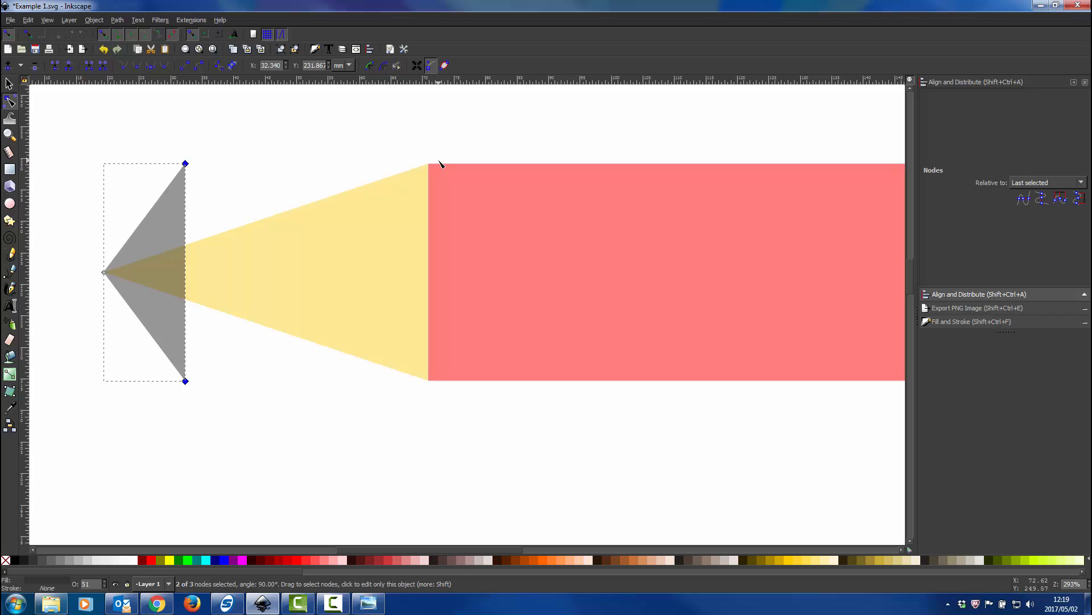
pyautogui.press('Right')
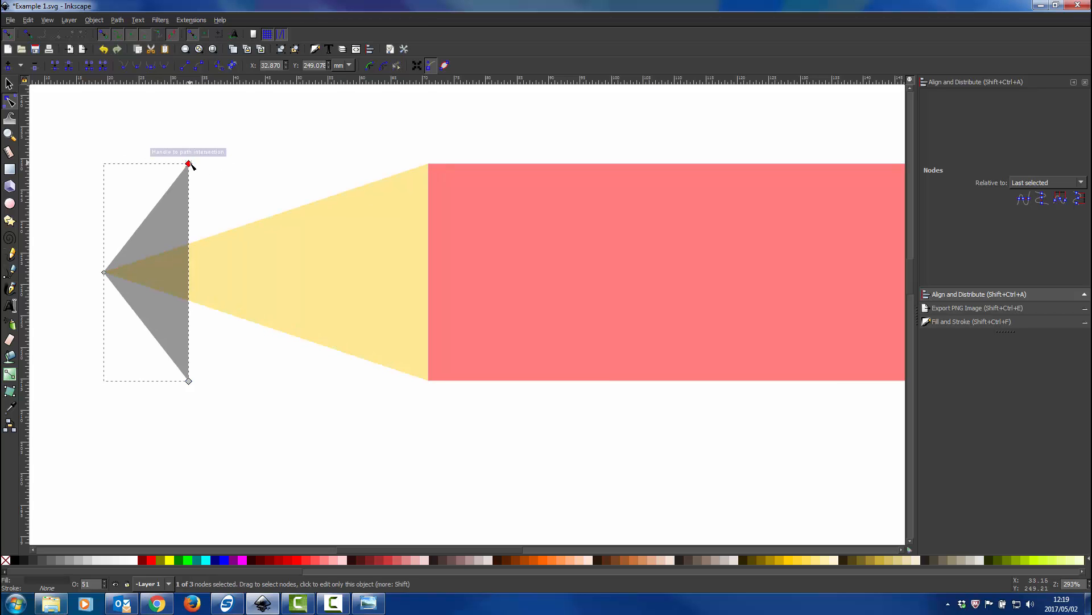
# Snap the gray triangle's upper-right and lower-right nodes onto the yellow triangle's sloping edges to form the pencil's dark tip
pyautogui.moveTo(190, 165); pyautogui.dragTo(189, 244)
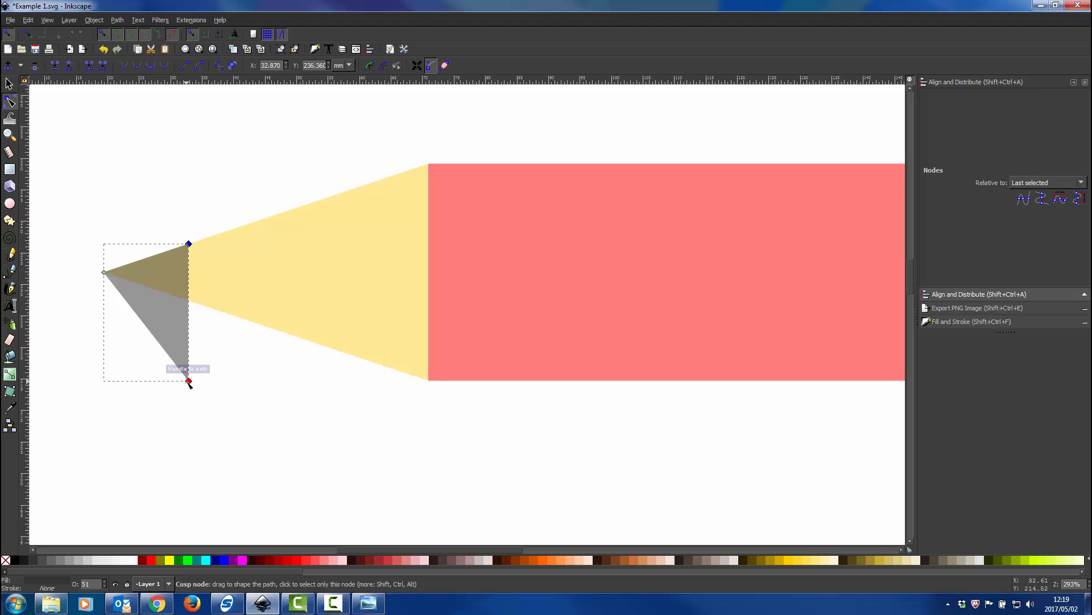
pyautogui.moveTo(189, 380); pyautogui.dragTo(189, 301)
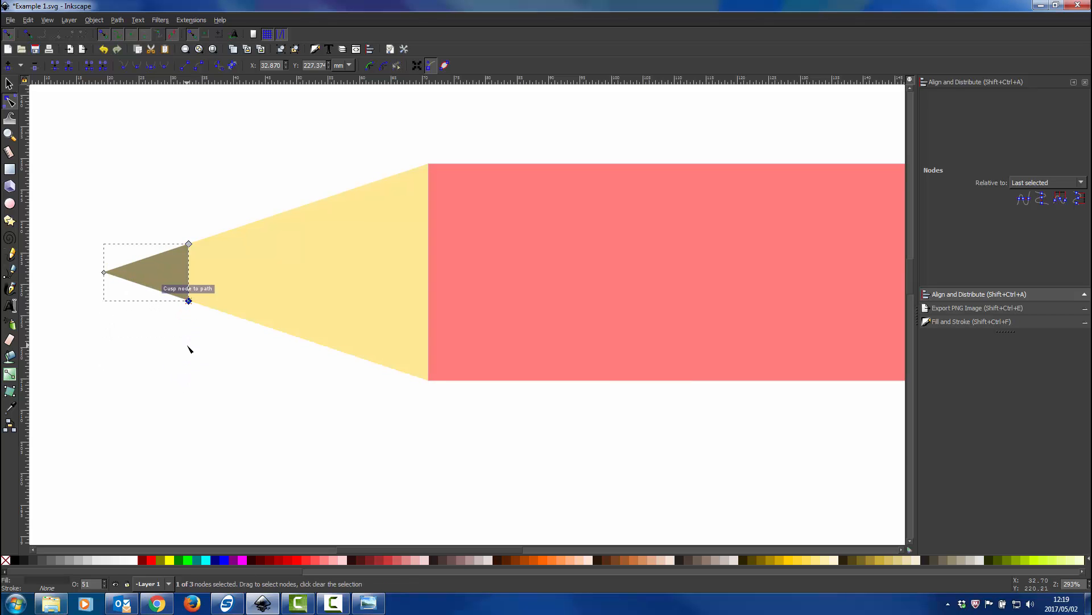
pyautogui.click(189, 348)
pyautogui.scroll(6, 182, 265)
pyautogui.scroll(-7, 216, 271)
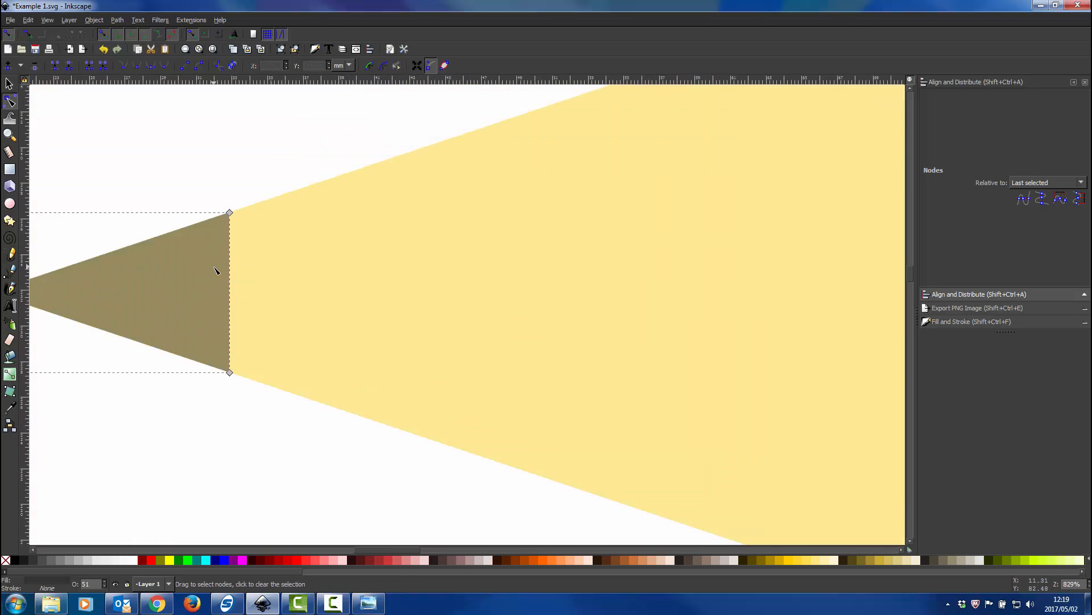
# Duplicate the whole pencil and place the copy below the original
pyautogui.press('s')
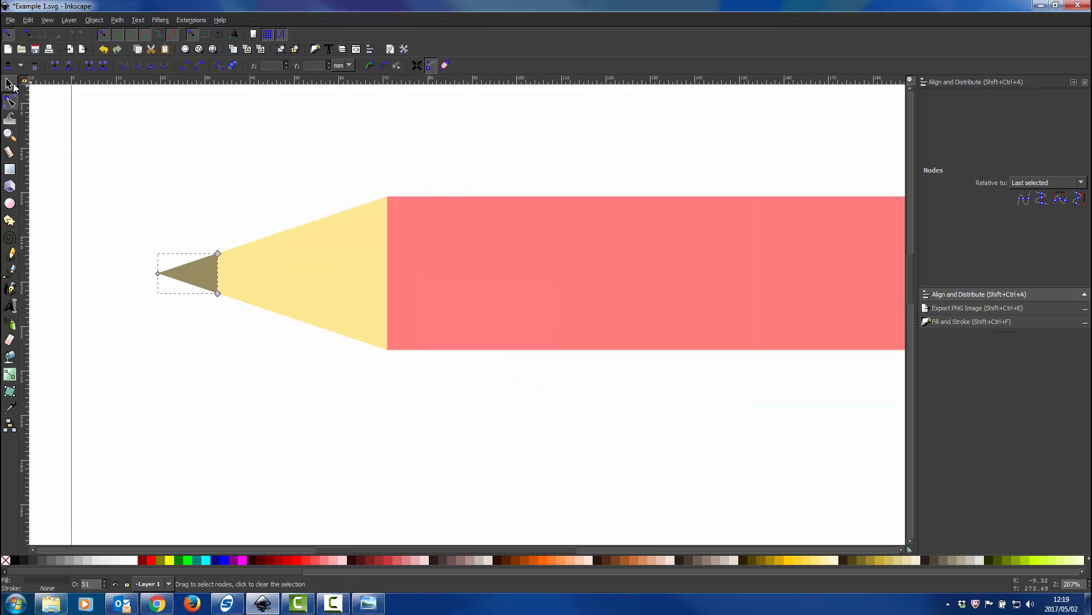
pyautogui.click(311, 257)
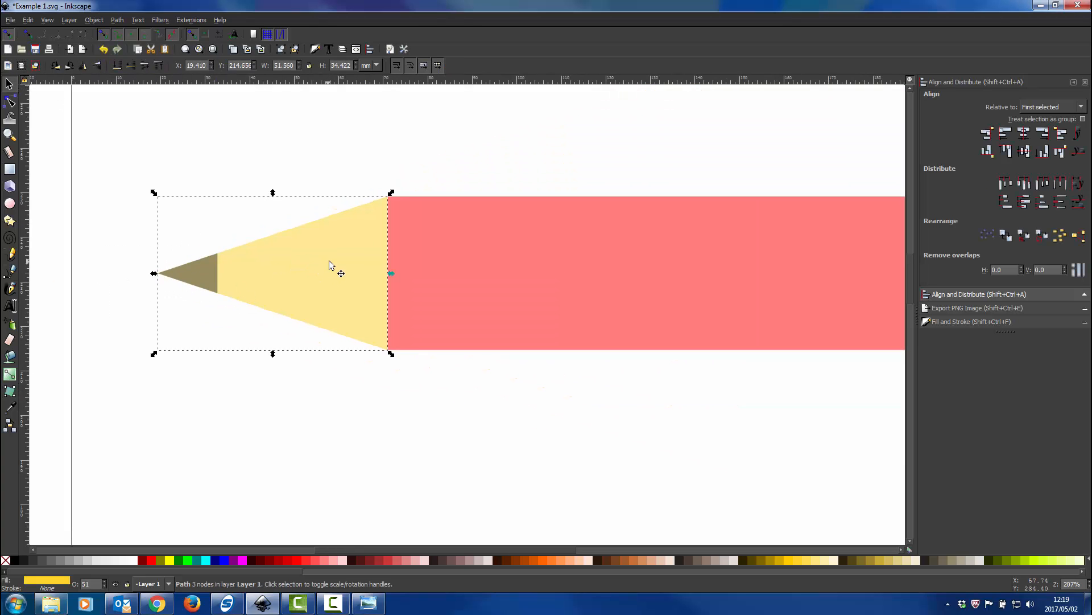
pyautogui.scroll(-2, 432, 235)
pyautogui.moveTo(734, 185)
pyautogui.mouseDown()
pyautogui.moveTo(205, 377)
pyautogui.moveTo(221, 374)
pyautogui.mouseUp()
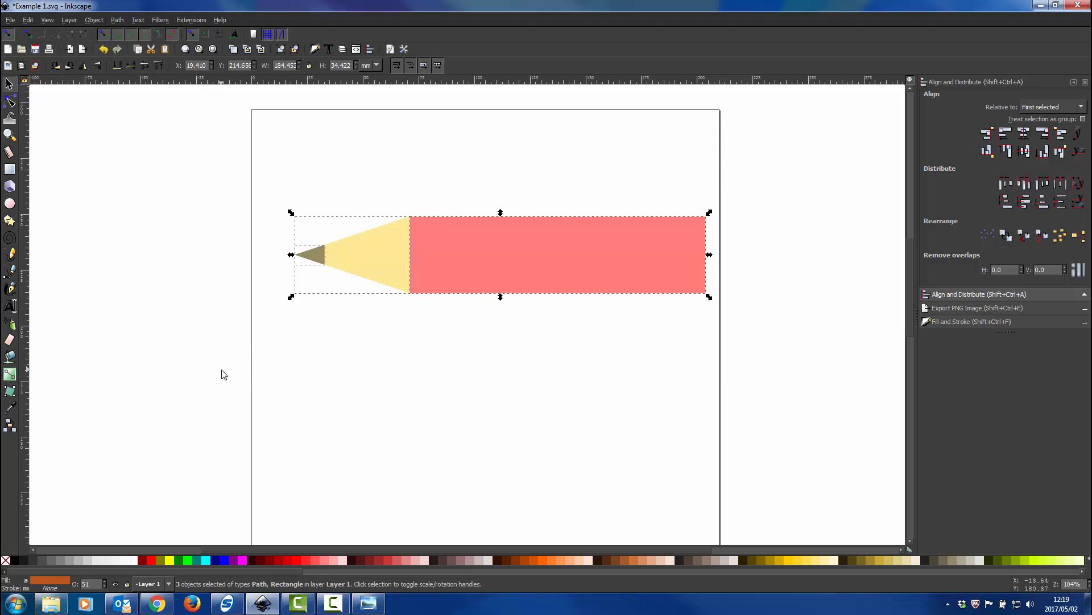
pyautogui.hotkey('ctrl', 'd')
pyautogui.moveTo(473, 251)
pyautogui.mouseDown()
pyautogui.moveTo(473, 373)
pyautogui.moveTo(445, 422)
pyautogui.mouseUp()
pyautogui.scroll(3, 329, 455)
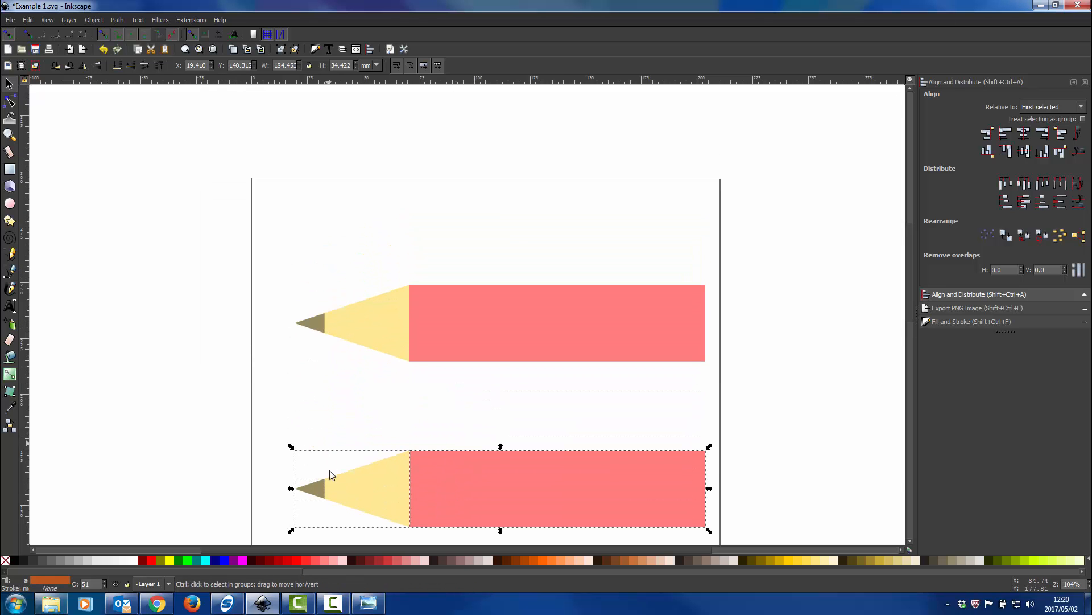
# Replace the lower pencil's dark tip with an in-place duplicate of its yellow triangle filled with dark gray
pyautogui.scroll(3, 329, 476)
pyautogui.scroll(-6, 330, 477)
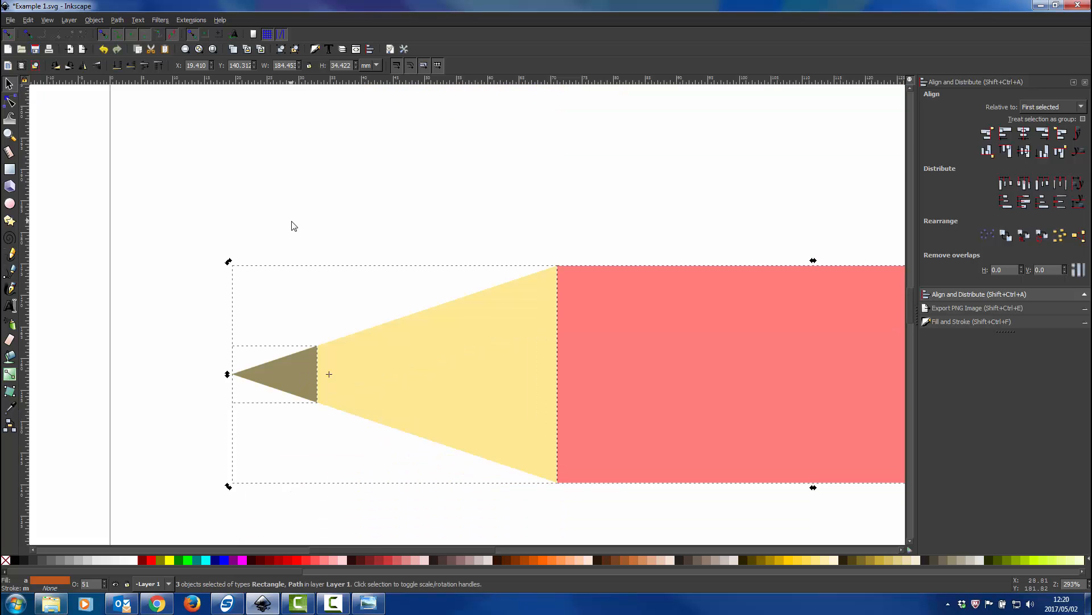
pyautogui.click(299, 360)
pyautogui.press('Delete')
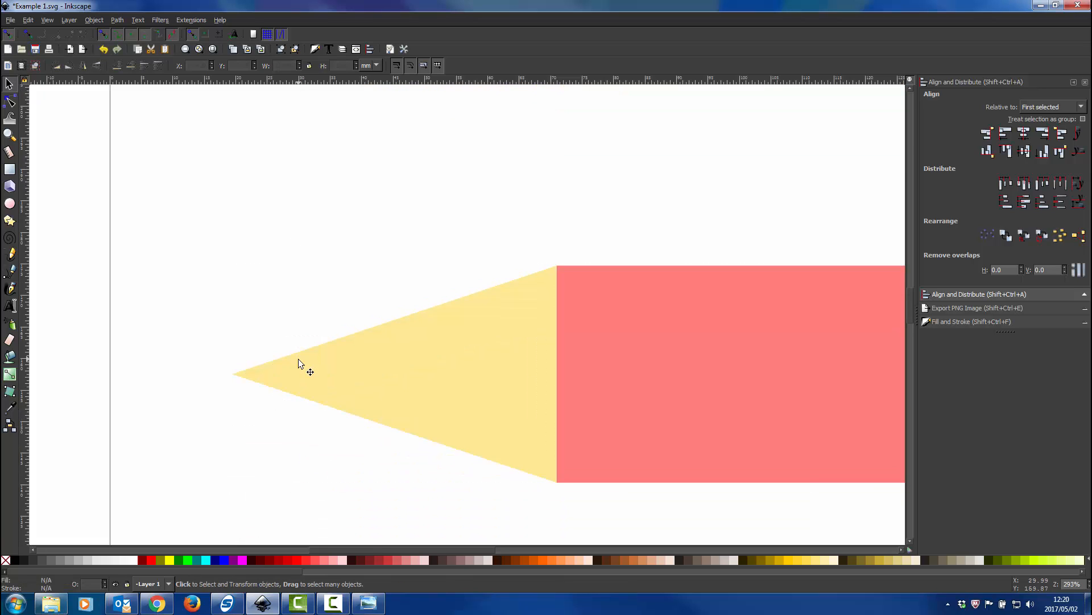
pyautogui.click(397, 377)
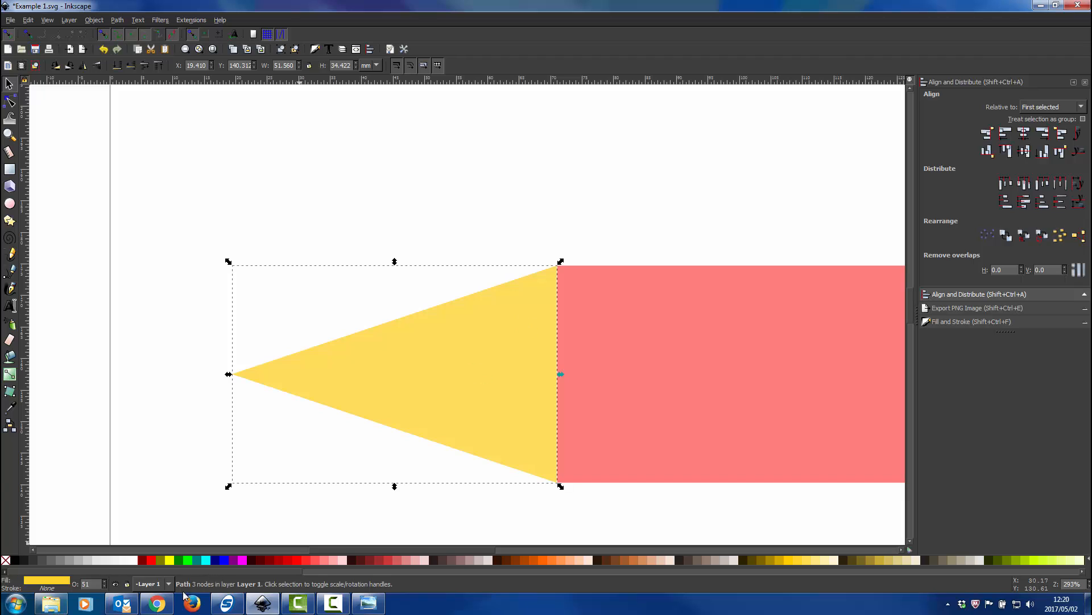
pyautogui.click(44, 558)
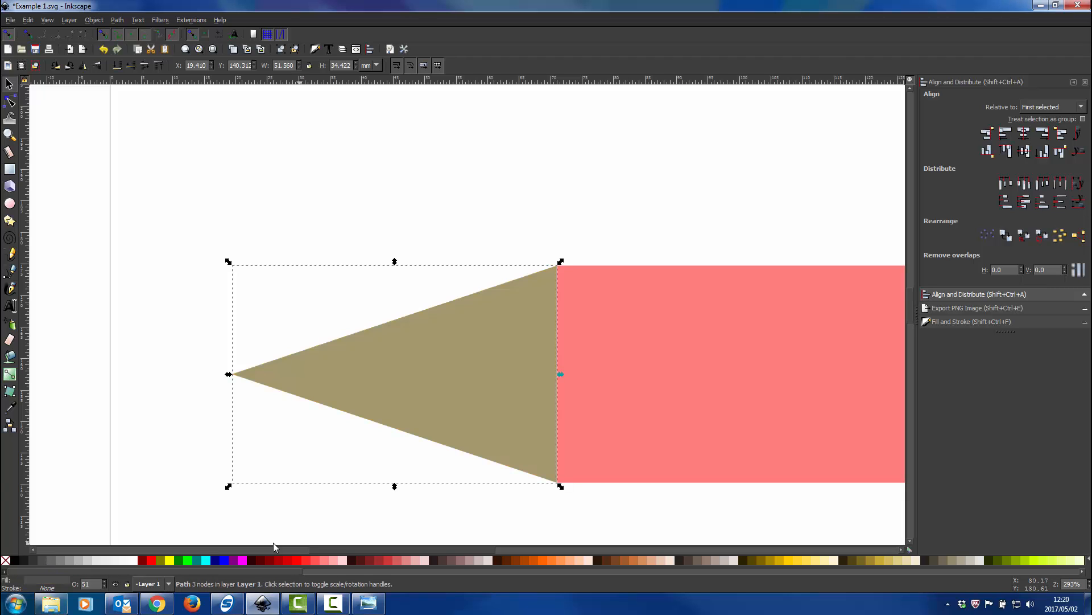
# Draw a rectangle about 51.8 mm wide and 55.6 mm high covering all but the gray triangle's tip, and fill it with red
pyautogui.click(10, 169)
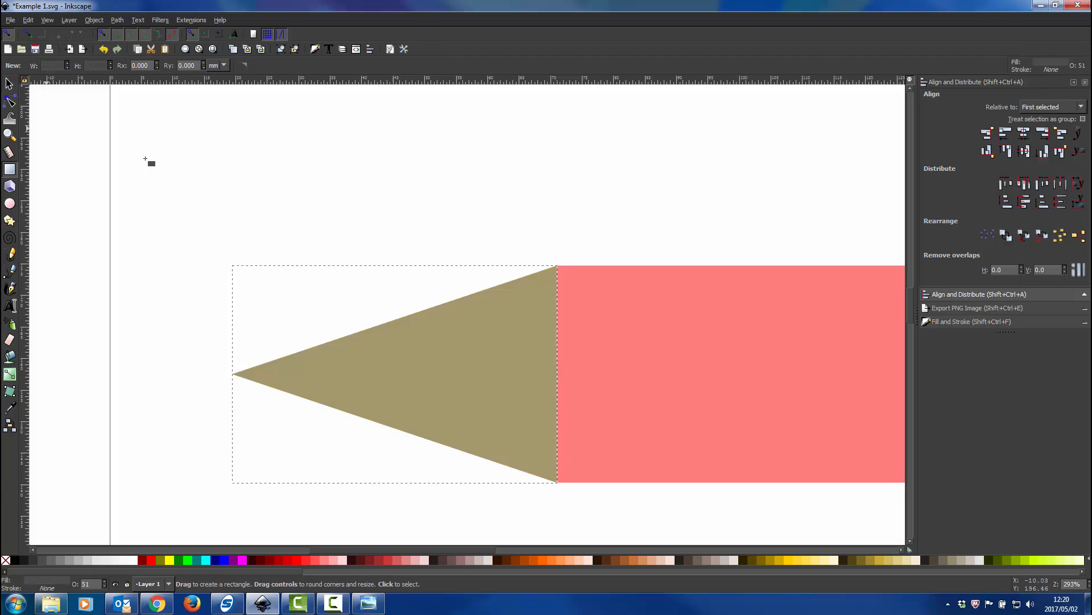
pyautogui.scroll(-1, 444, 154)
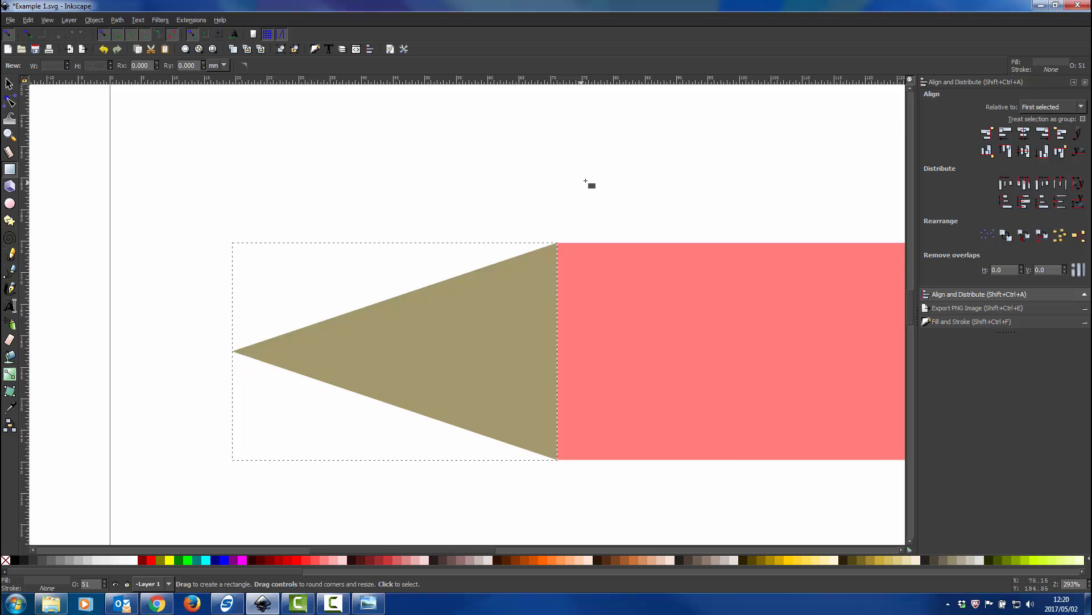
pyautogui.moveTo(612, 157); pyautogui.dragTo(285, 507)
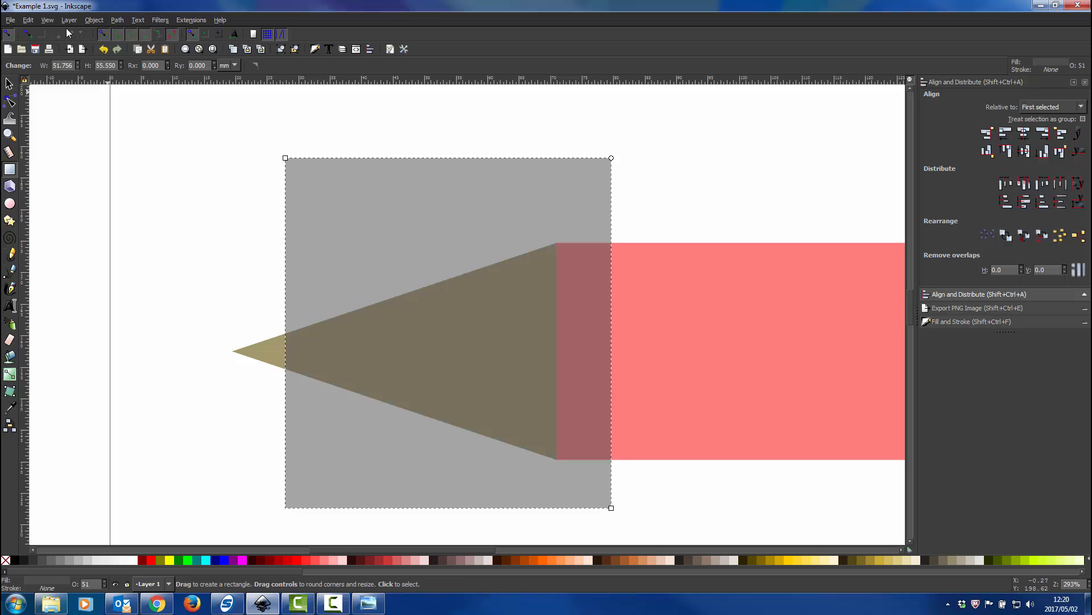
pyautogui.click(9, 84)
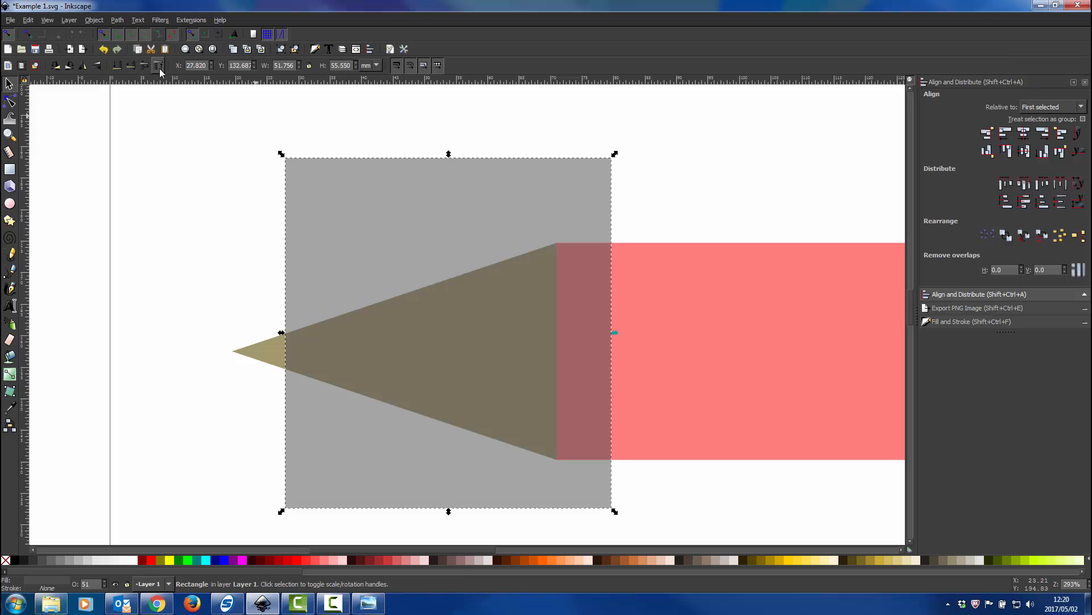
pyautogui.click(387, 554)
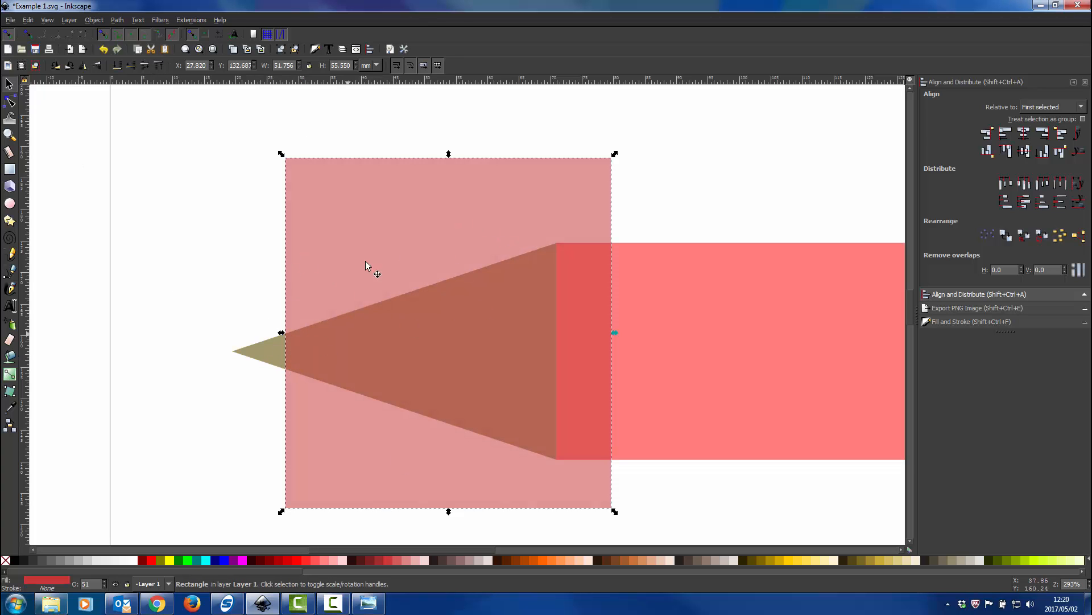
# Subtract the red covering rectangle from the gray triangle with the Difference operation, leaving only the tip
pyautogui.keyDown('shift'); pyautogui.click(271, 352); pyautogui.keyUp('shift')
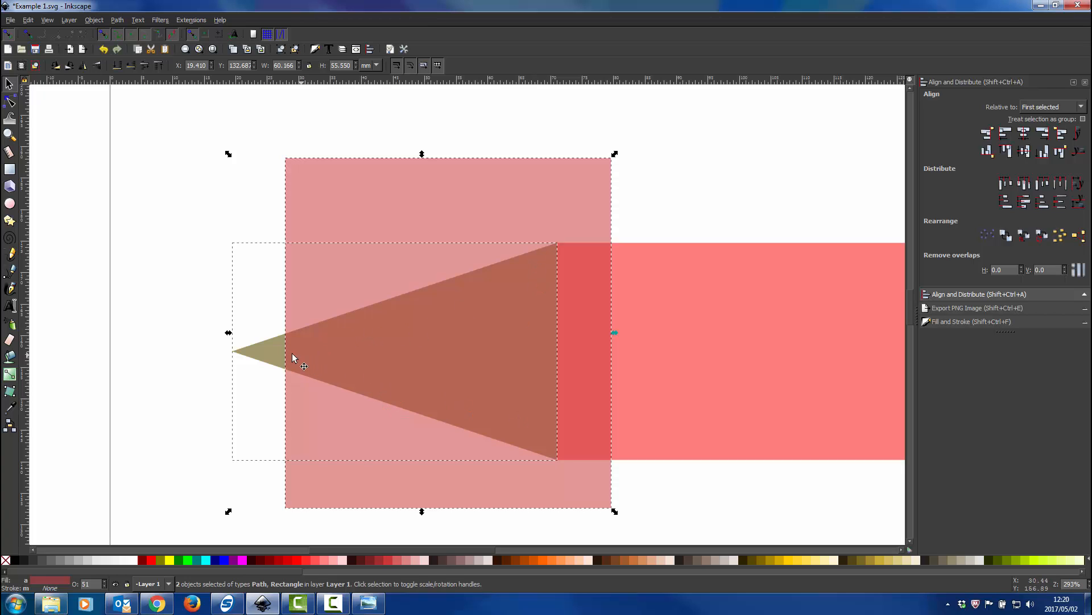
pyautogui.click(120, 23)
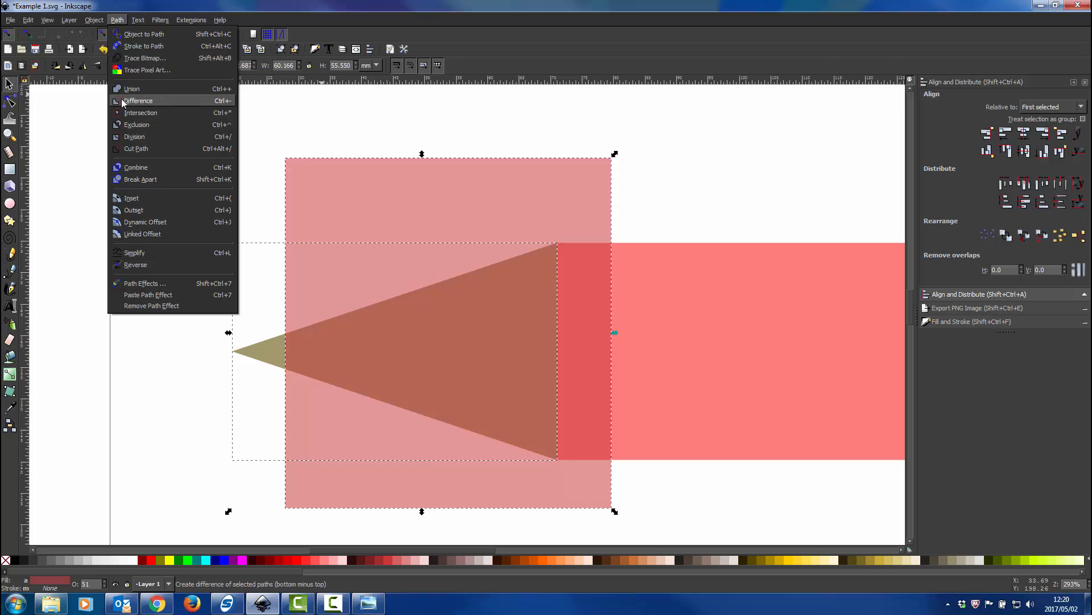
pyautogui.click(118, 21)
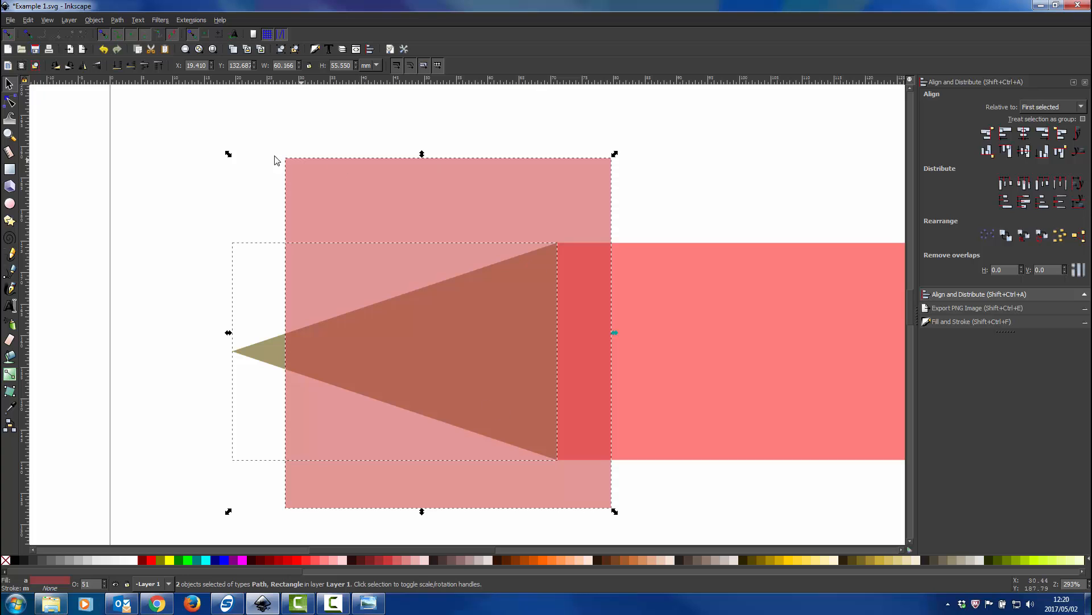
pyautogui.click(118, 21)
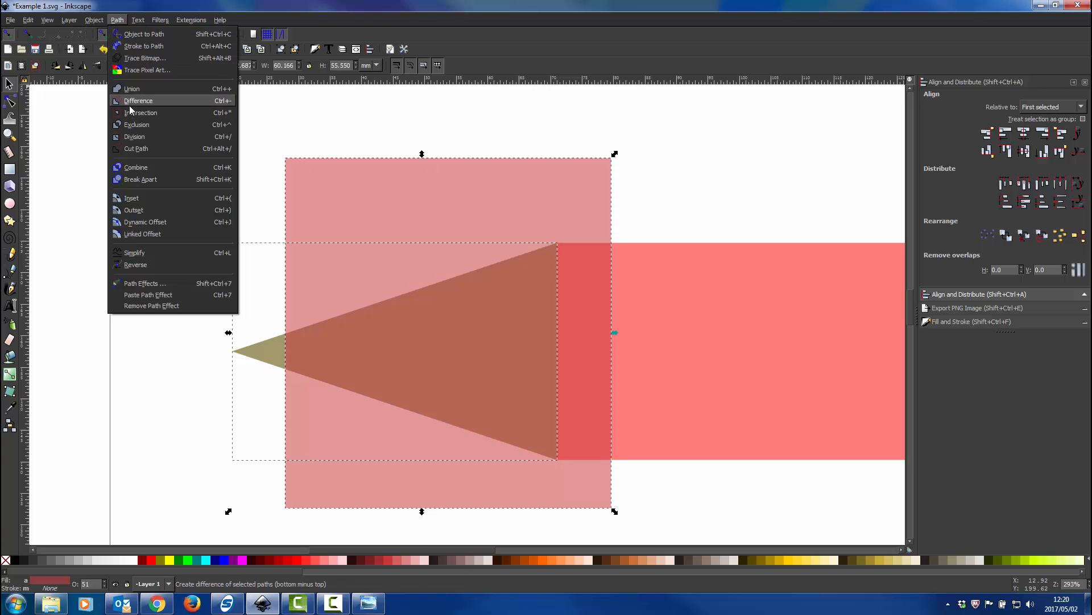
pyautogui.click(129, 103)
pyautogui.keyDown('ctrl'); pyautogui.scroll(-2, 346, 329); pyautogui.keyUp('ctrl')
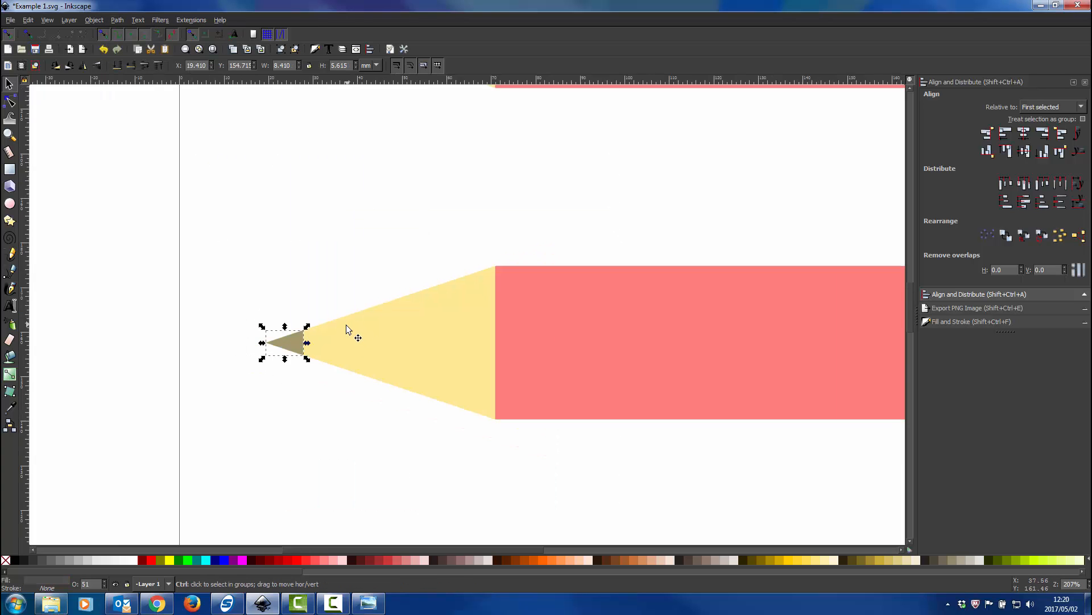
pyautogui.keyDown('ctrl'); pyautogui.scroll(-1, 391, 312); pyautogui.keyUp('ctrl')
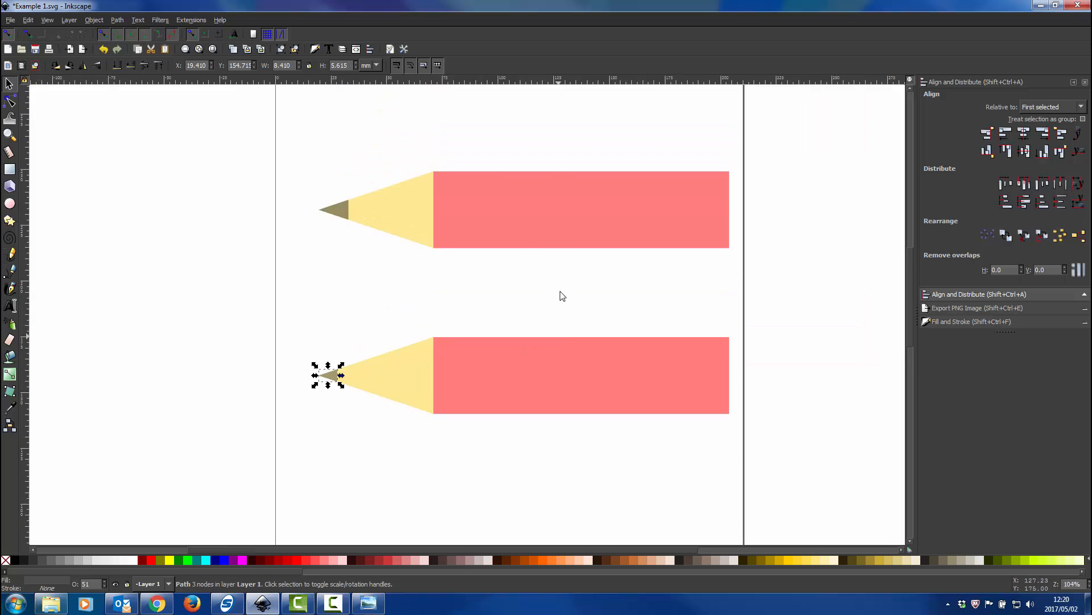
# Delete all three parts of the lower pencil copy
pyautogui.click(322, 311)
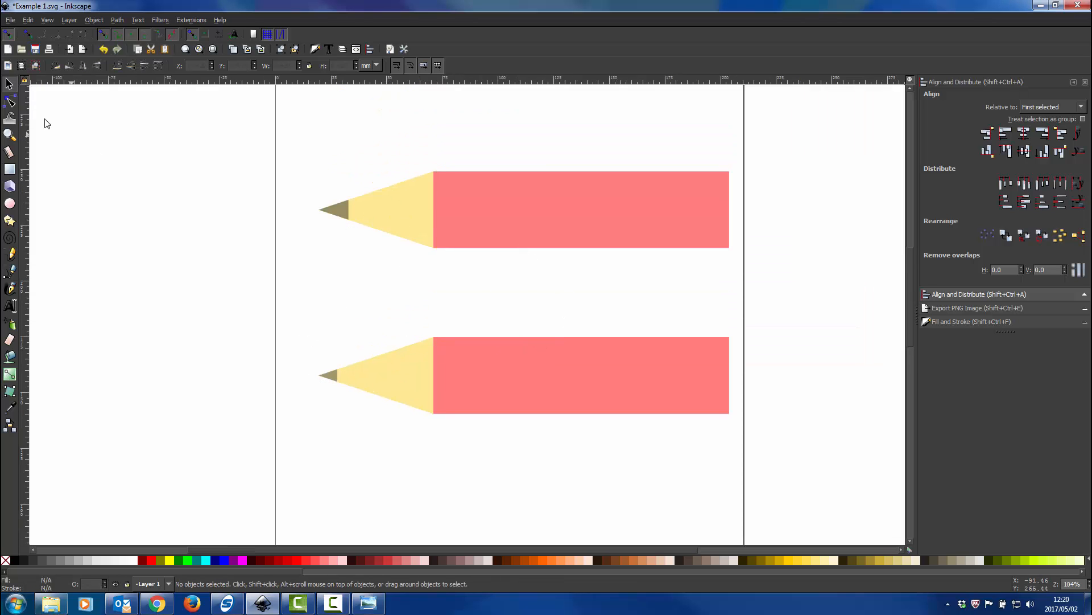
pyautogui.moveTo(797, 309); pyautogui.dragTo(256, 481)
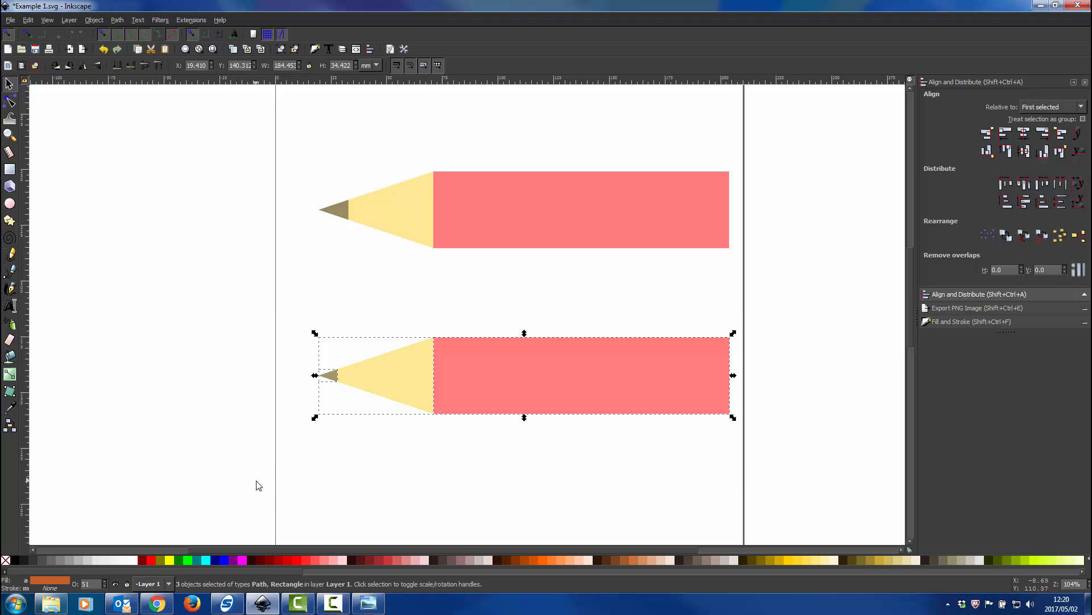
pyautogui.press('Delete')
# Switch to the Pencil Draw.png image to check the facets of the pencil's body, and return to the Inkscape drawing
pyautogui.keyDown('ctrl'); pyautogui.scroll(1, 531, 233); pyautogui.keyUp('ctrl')
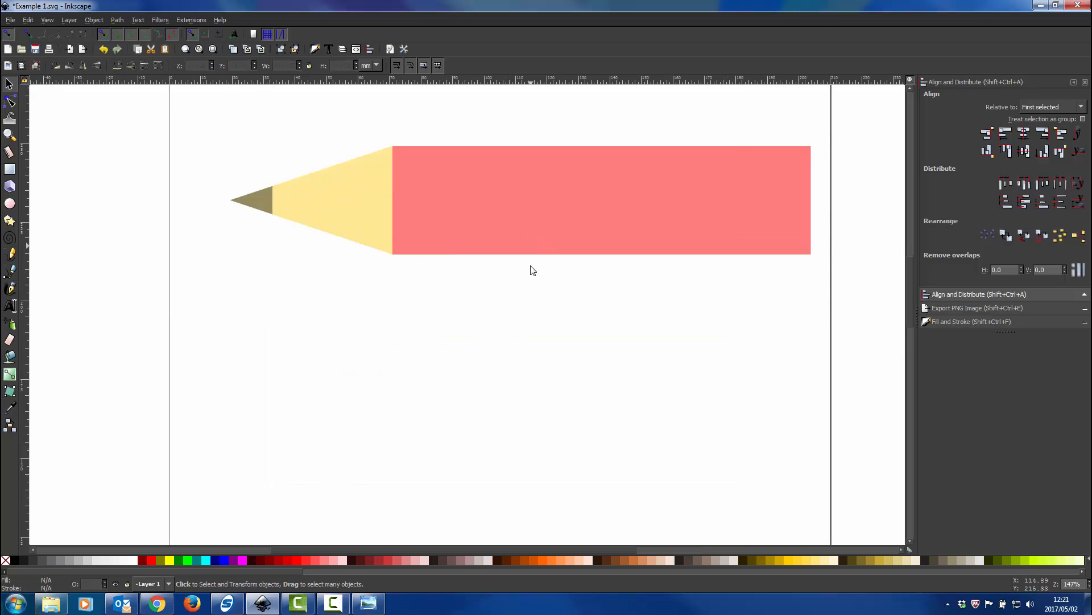
pyautogui.scroll(2, 532, 268)
pyautogui.keyDown('ctrl'); pyautogui.scroll(1, 531, 283); pyautogui.keyUp('ctrl')
pyautogui.keyDown('ctrl'); pyautogui.scroll(-1, 510, 305); pyautogui.keyUp('ctrl')
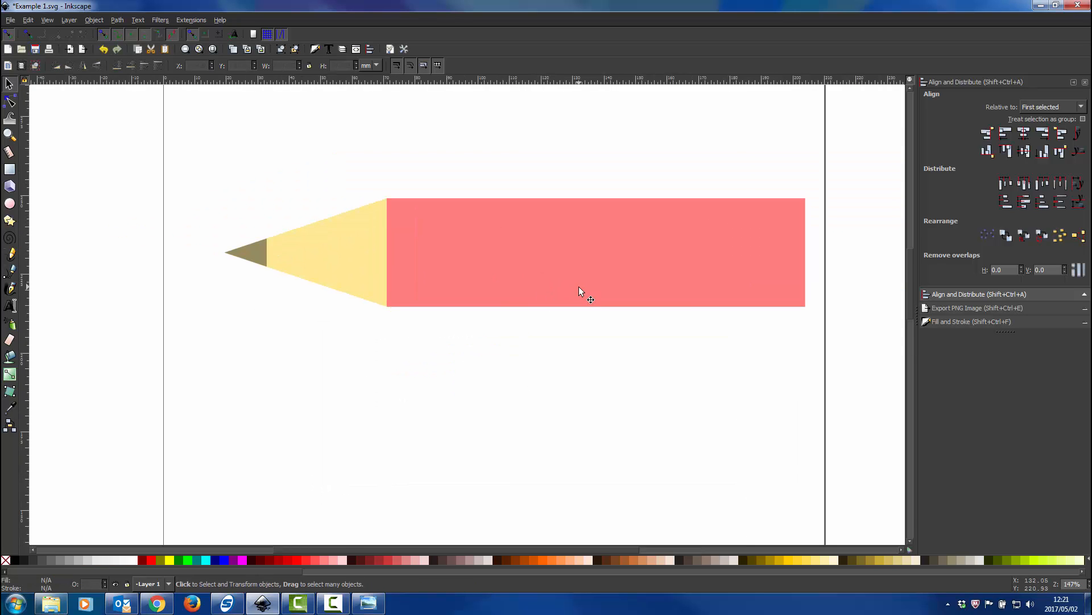
pyautogui.click(368, 603)
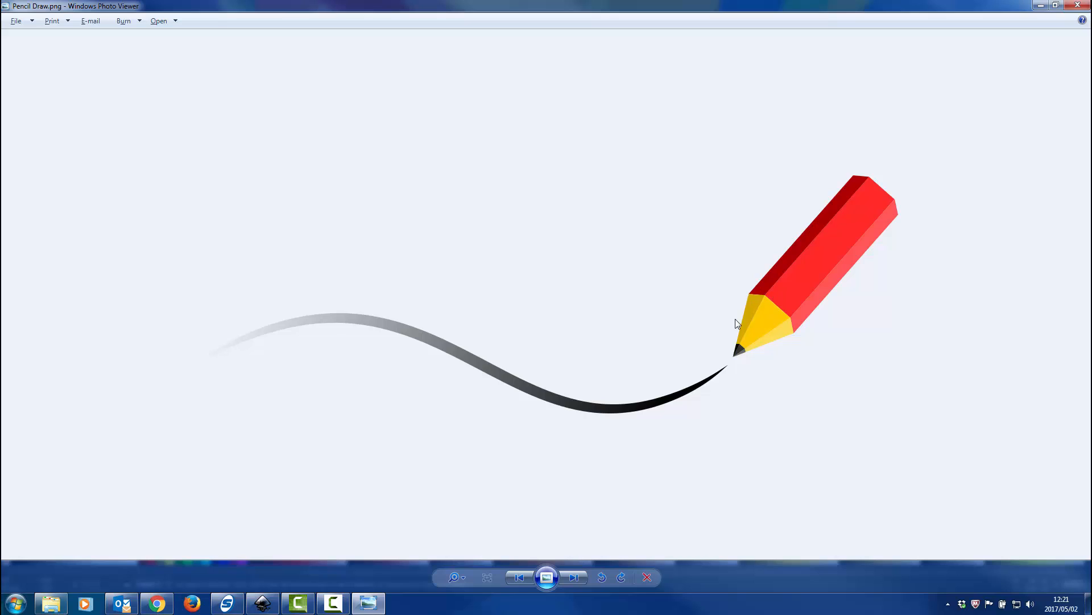
pyautogui.hotkey('alt', 'Tab')
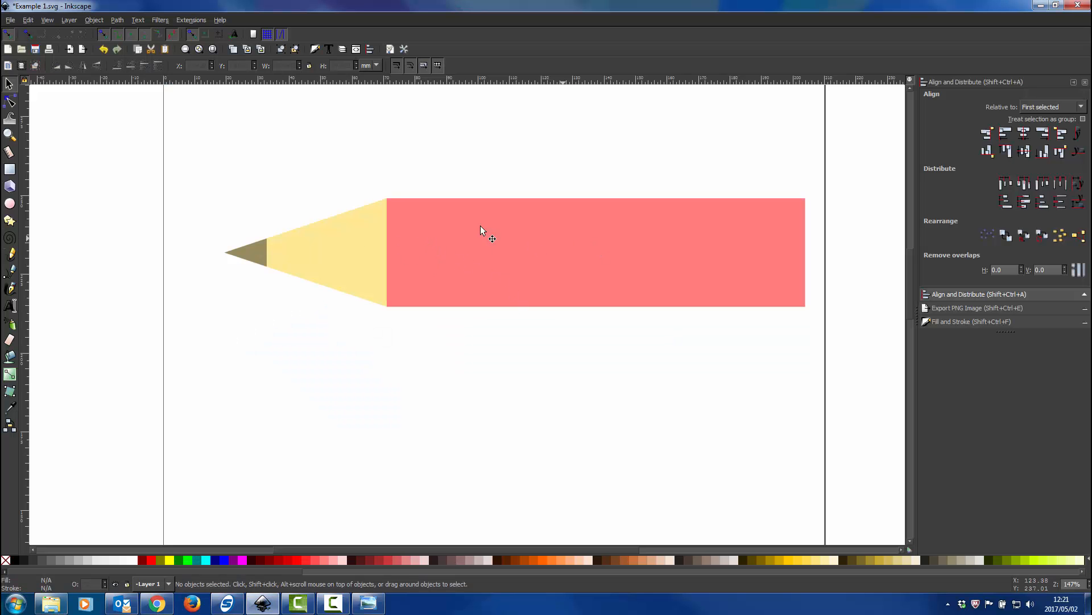
# Duplicate the red body rectangle, snap the copy onto its upper edge, and reduce the copy's height to about 14.4 mm
pyautogui.click(565, 244)
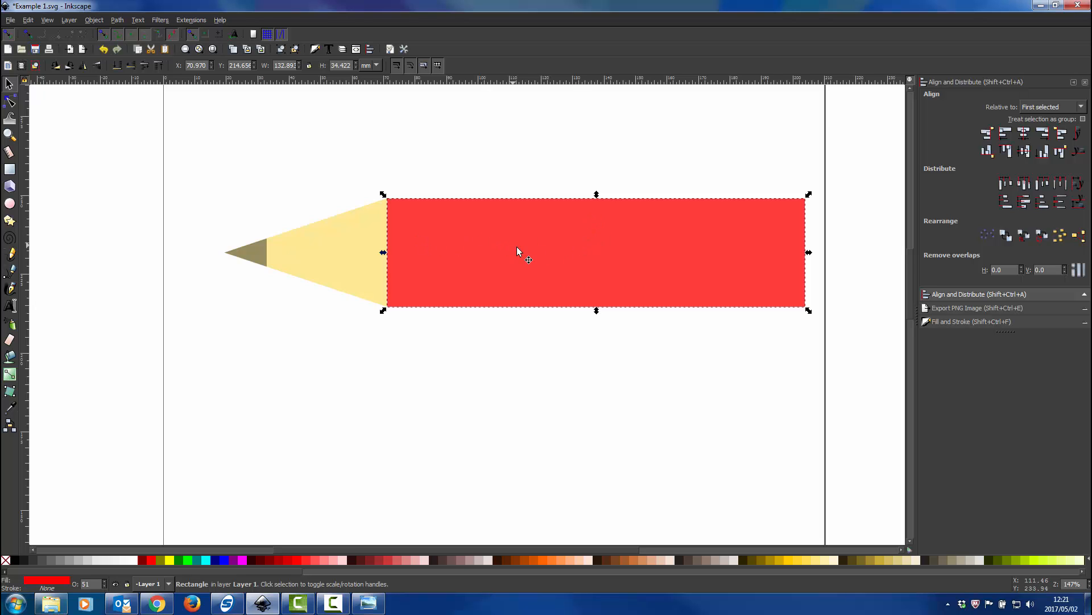
pyautogui.moveTo(517, 247); pyautogui.dragTo(518, 130)
pyautogui.scroll(2, 551, 245)
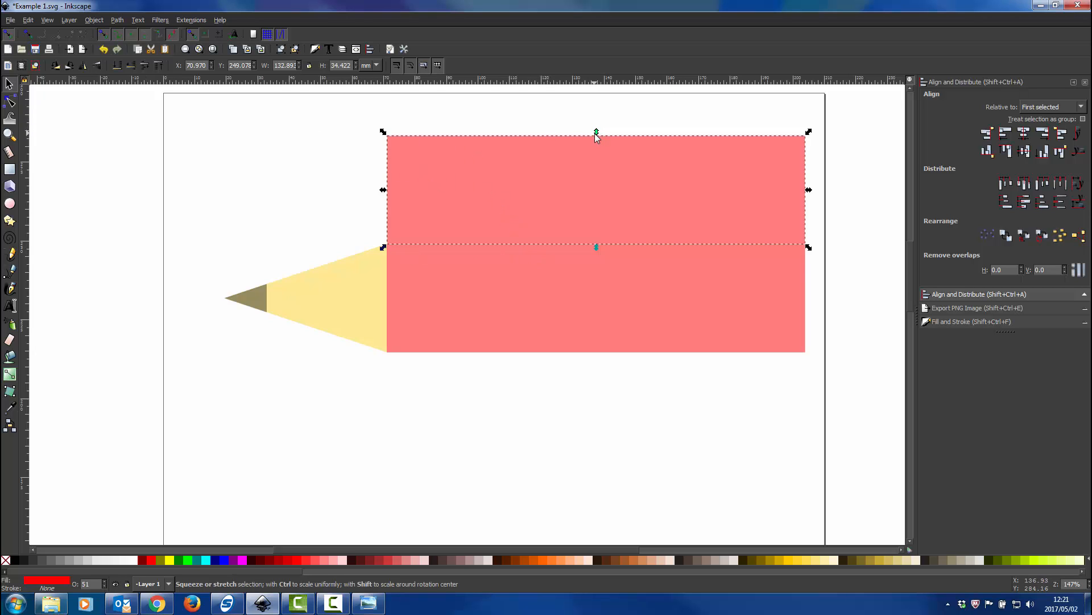
pyautogui.moveTo(595, 138); pyautogui.dragTo(599, 199)
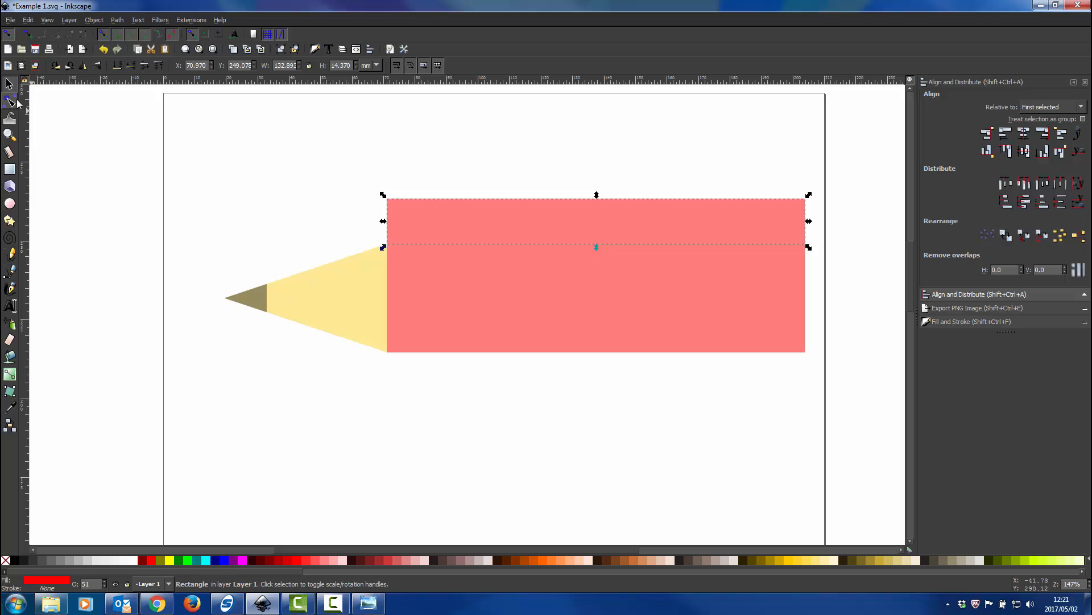
# Convert the upper red strip to a path and shift its two top nodes left by about 3.2 mm to slant its ends
pyautogui.click(118, 21)
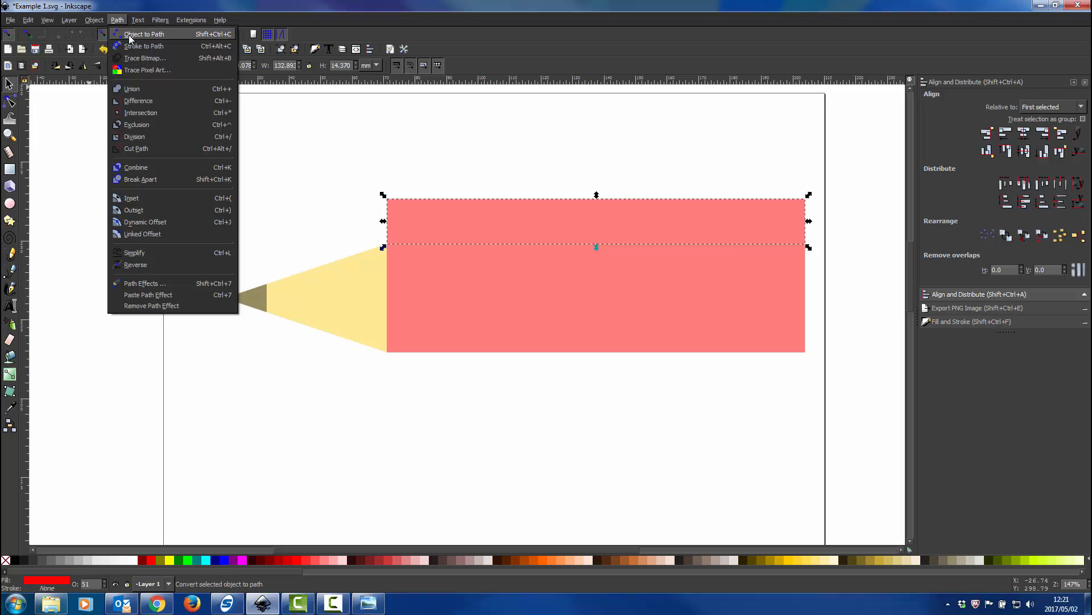
pyautogui.click(130, 38)
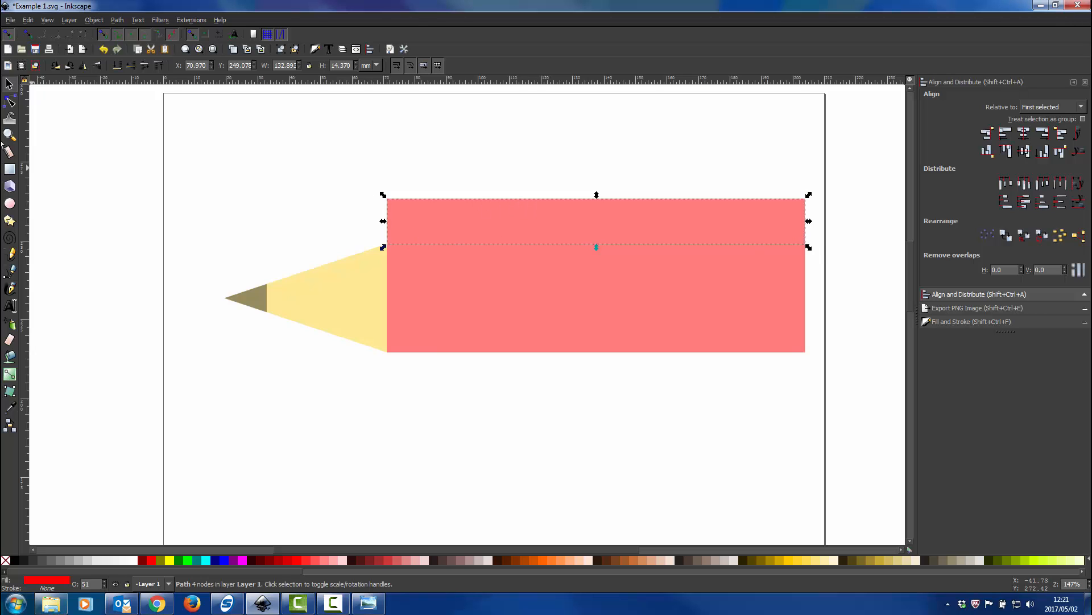
pyautogui.click(10, 101)
pyautogui.moveTo(364, 182); pyautogui.dragTo(847, 225)
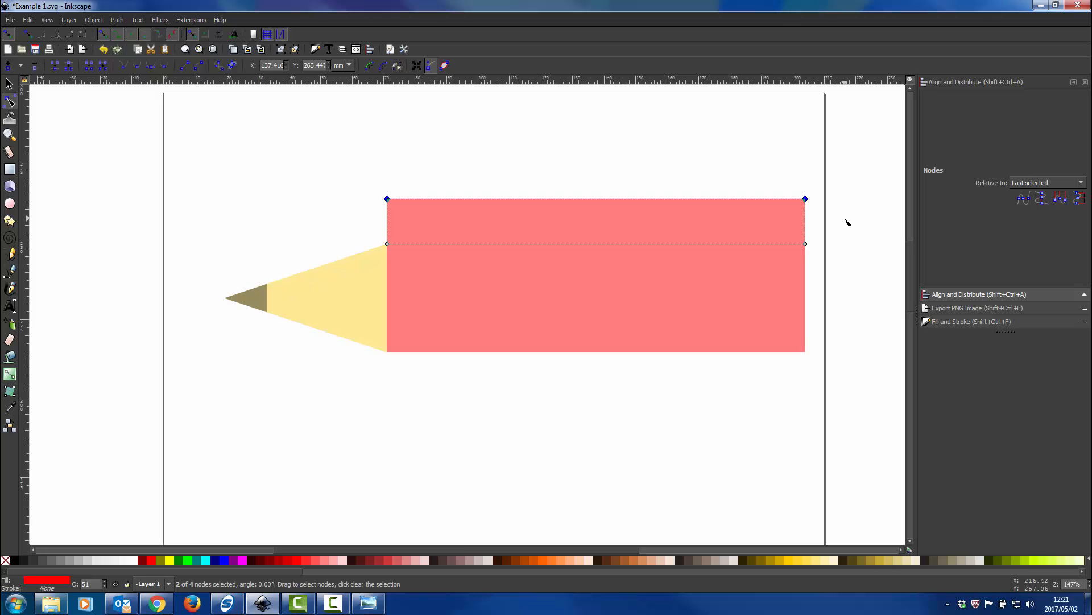
pyautogui.press('Left')
pyautogui.press('Left')
pyautogui.press('Left')
pyautogui.press('Left')
pyautogui.press('Left')
pyautogui.press('Left')
pyautogui.press('Left')
pyautogui.press('Left')
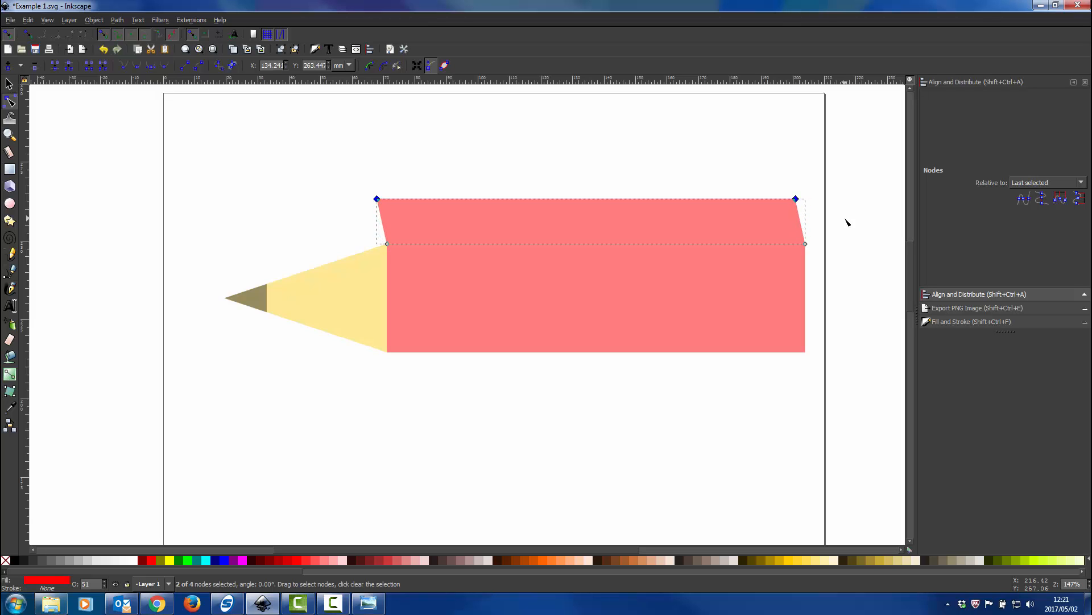
# Shift the upper red strip's two top nodes further left until the strip is about 138.2 mm wide overall
pyautogui.press('Left')
pyautogui.press('Left')
pyautogui.click(10, 83)
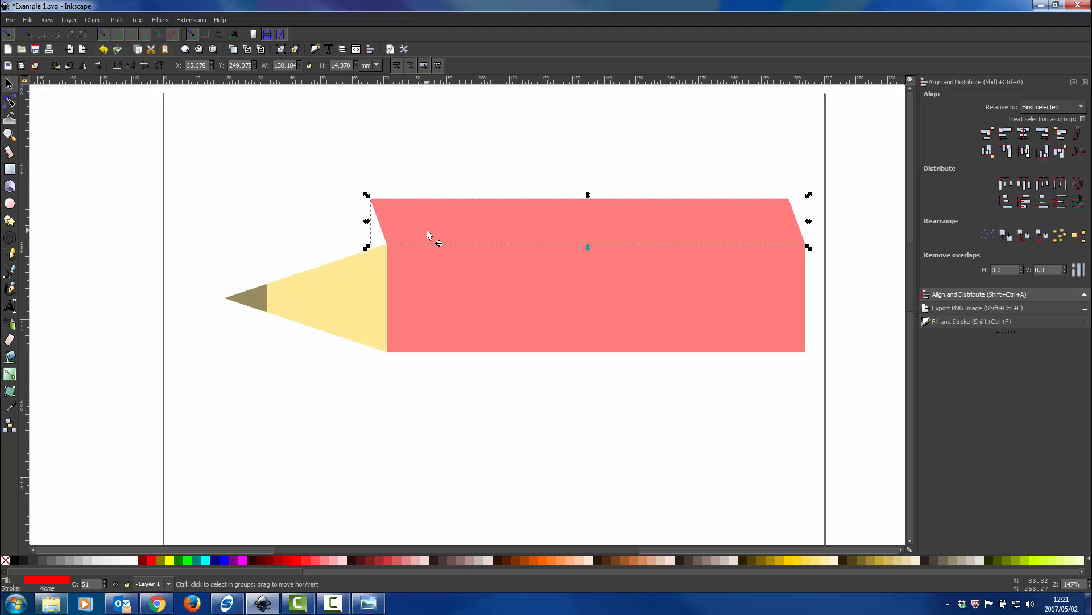
# Duplicate the upper slanted strip, flip the copy vertically, and snap it onto the lower edge of the red body
pyautogui.hotkey('ctrl', 'd')
pyautogui.moveTo(530, 221)
pyautogui.mouseDown()
pyautogui.moveTo(537, 282)
pyautogui.moveTo(515, 405)
pyautogui.moveTo(528, 378)
pyautogui.moveTo(528, 407)
pyautogui.mouseUp()
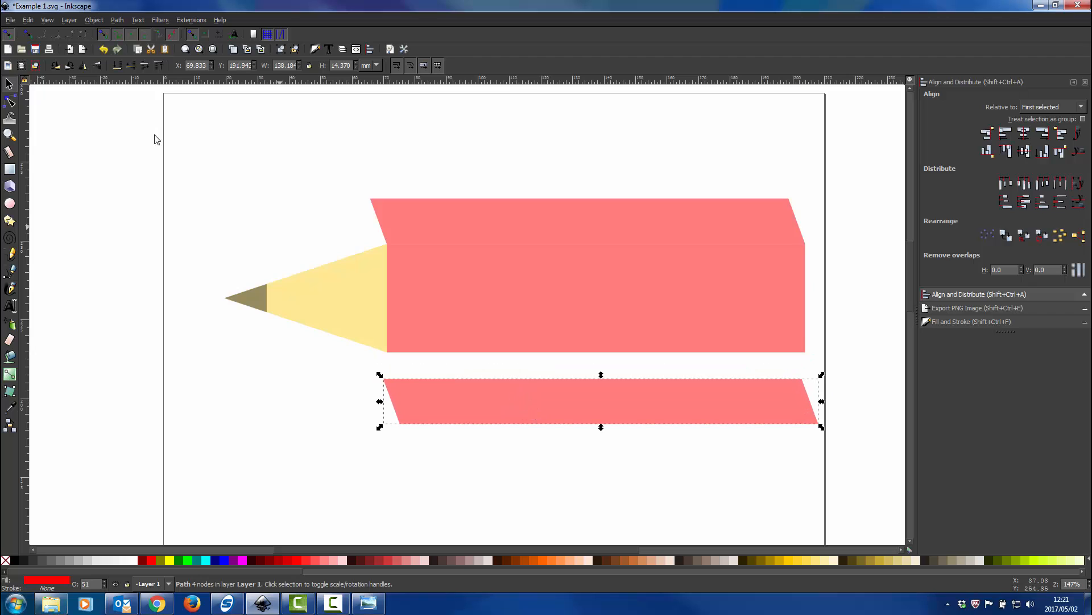
pyautogui.click(98, 66)
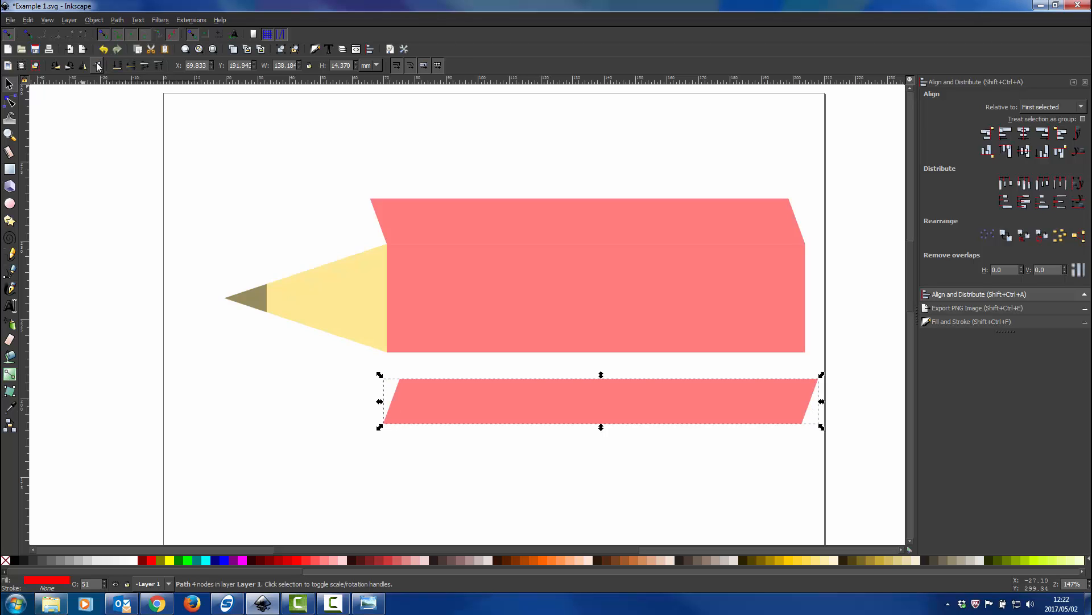
pyautogui.moveTo(712, 394); pyautogui.dragTo(700, 364)
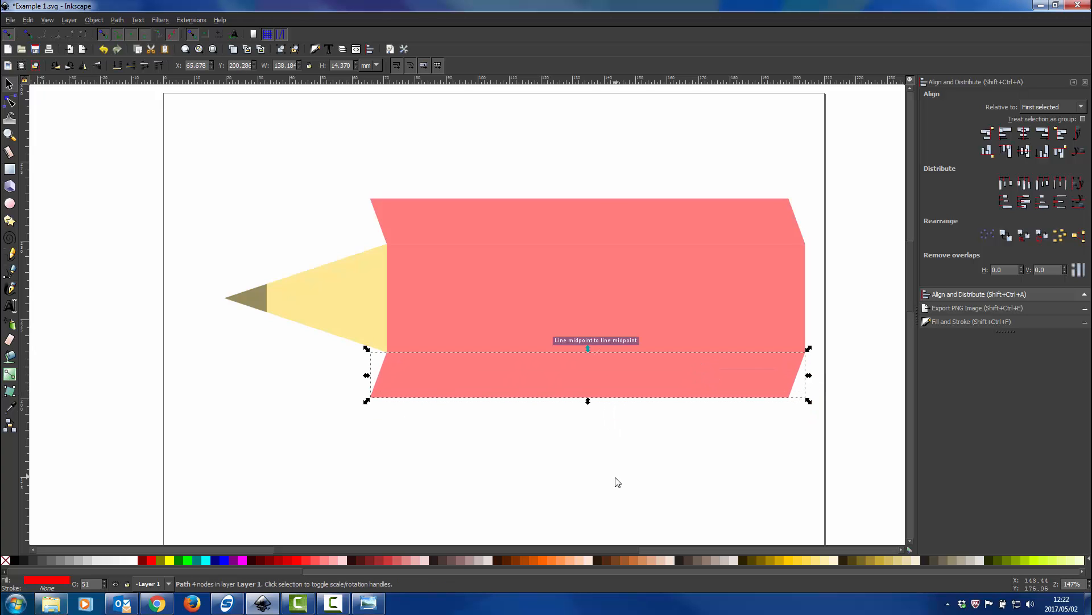
pyautogui.click(618, 482)
# Fill the upper strip with dark red and the lower strip with light pink #FFAAAA
pyautogui.click(619, 234)
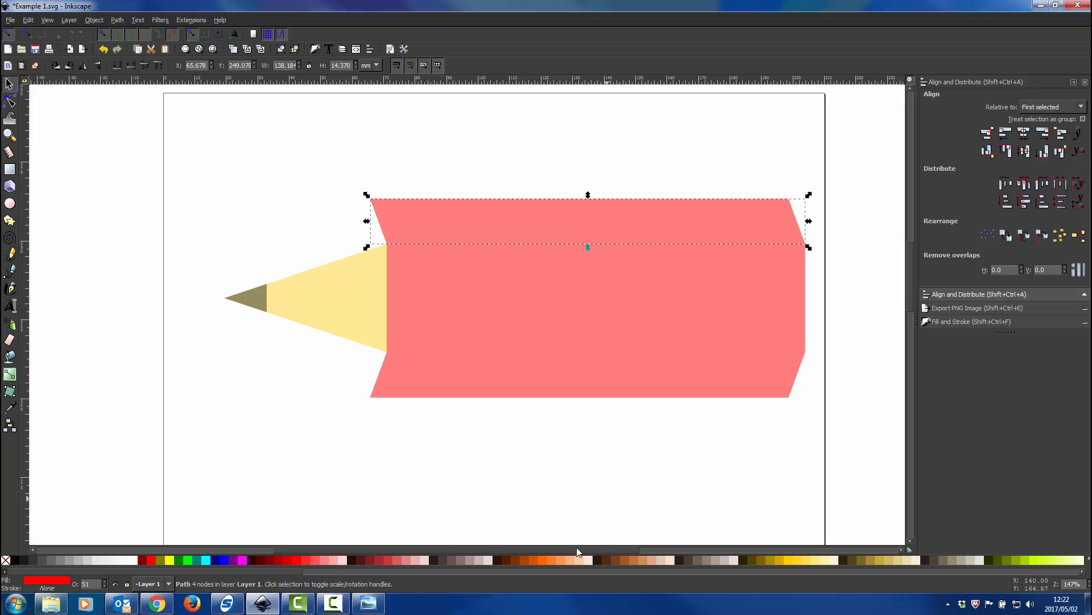
pyautogui.click(270, 563)
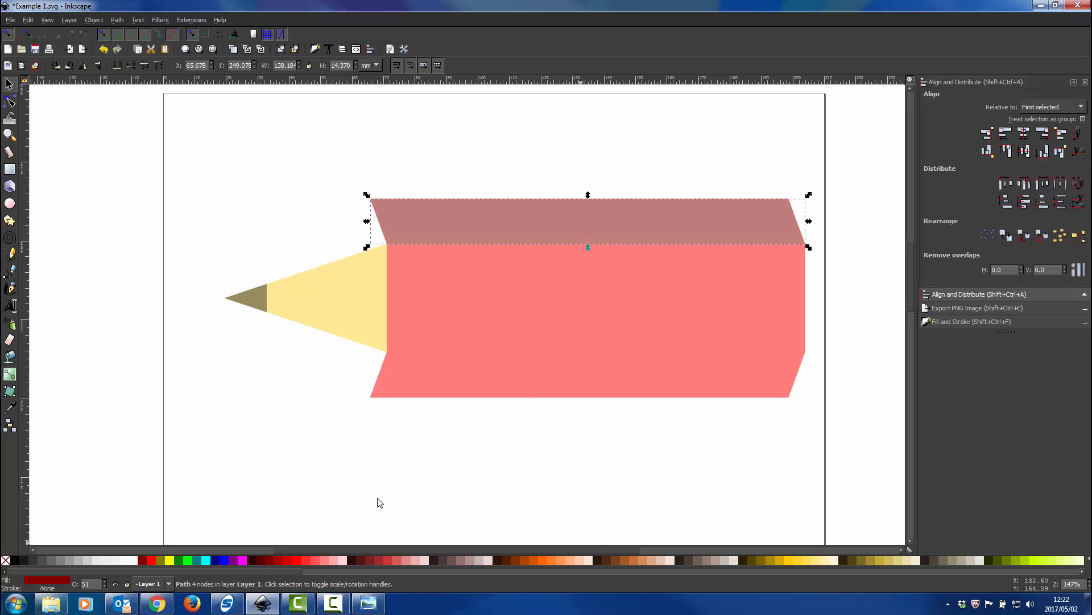
pyautogui.click(531, 388)
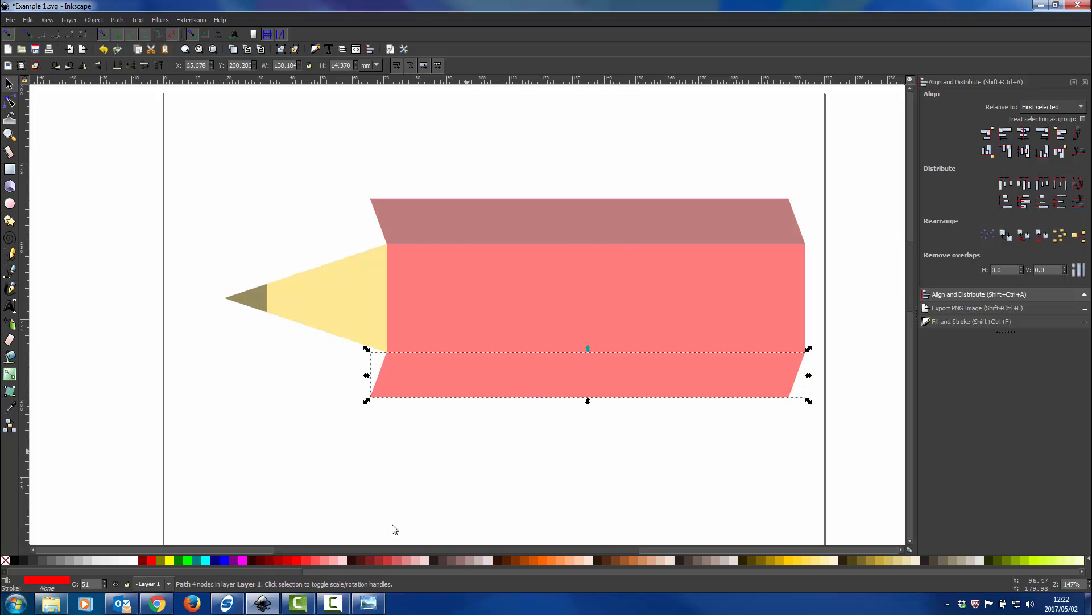
pyautogui.click(329, 559)
pyautogui.click(519, 468)
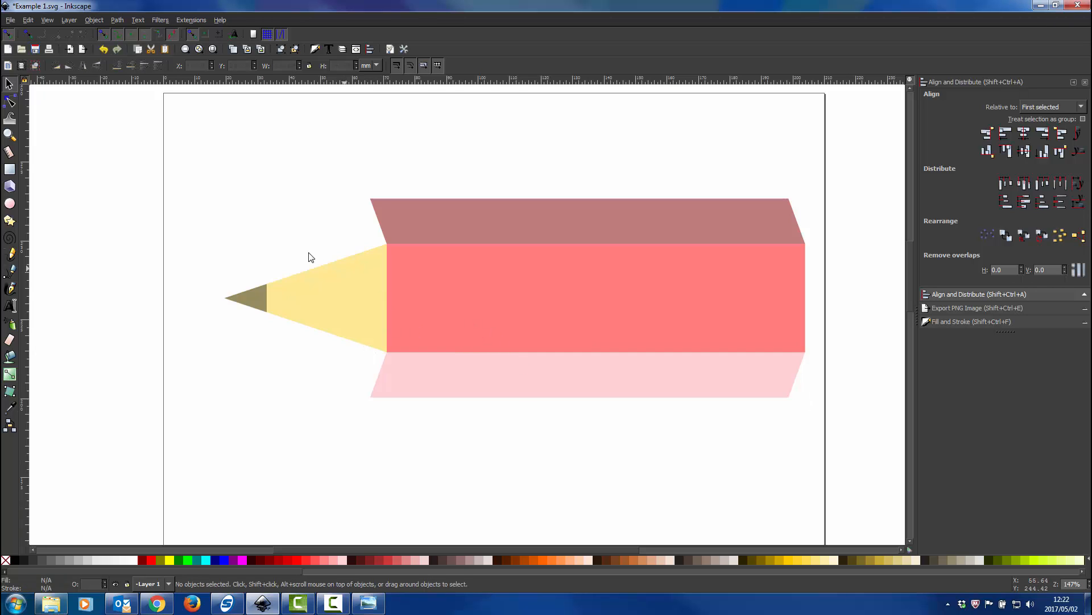
# Draw a closed Bezier triangle from the pencil point to the upper strip's top-left corner and the body's top-left corner
pyautogui.keyDown('ctrl'); pyautogui.scroll(1, 401, 258); pyautogui.keyUp('ctrl')
pyautogui.keyDown('ctrl'); pyautogui.scroll(-1, 402, 258); pyautogui.keyUp('ctrl')
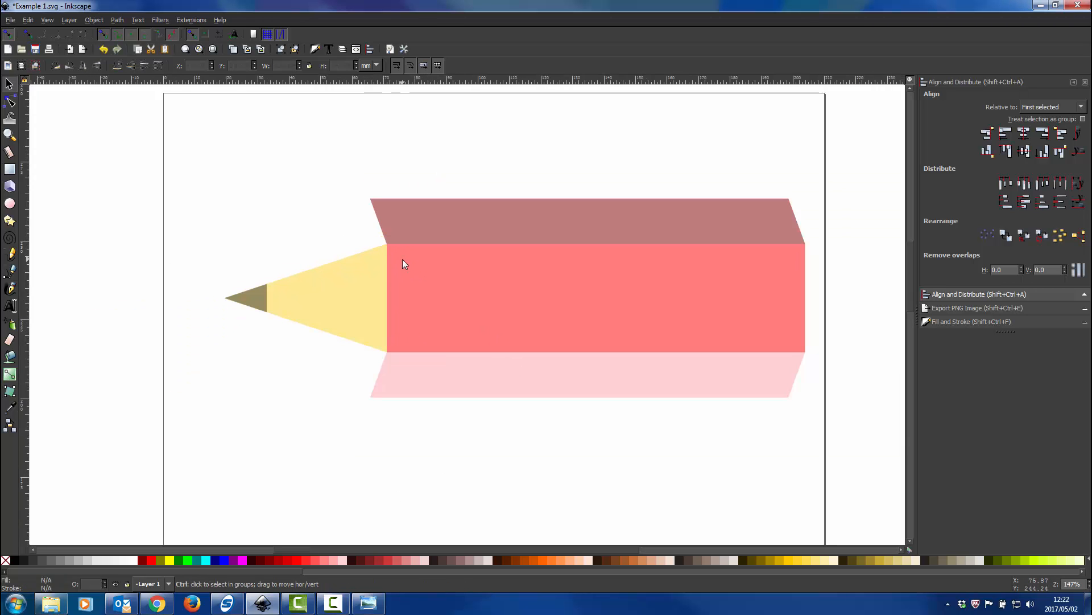
pyautogui.keyDown('ctrl'); pyautogui.scroll(1, 388, 271); pyautogui.keyUp('ctrl')
pyautogui.keyDown('ctrl'); pyautogui.scroll(-1, 388, 272); pyautogui.keyUp('ctrl')
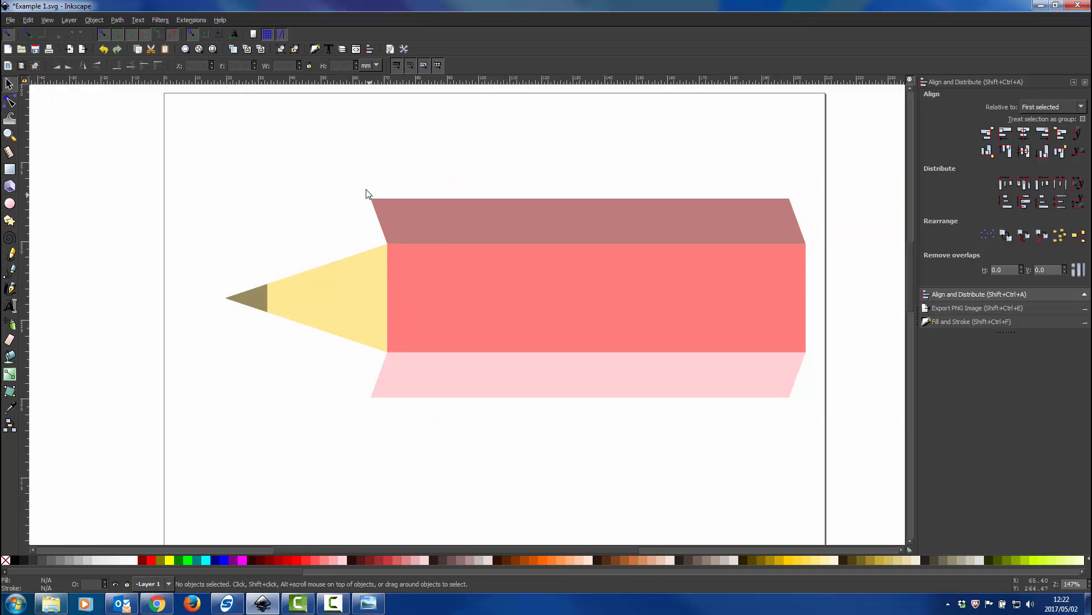
pyautogui.click(11, 271)
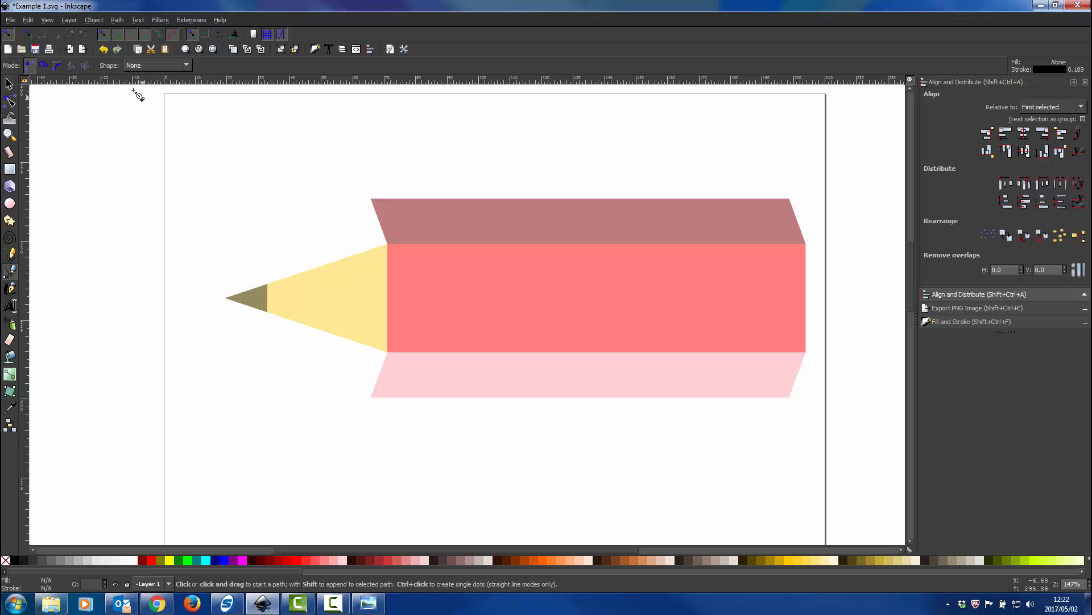
pyautogui.click(225, 297)
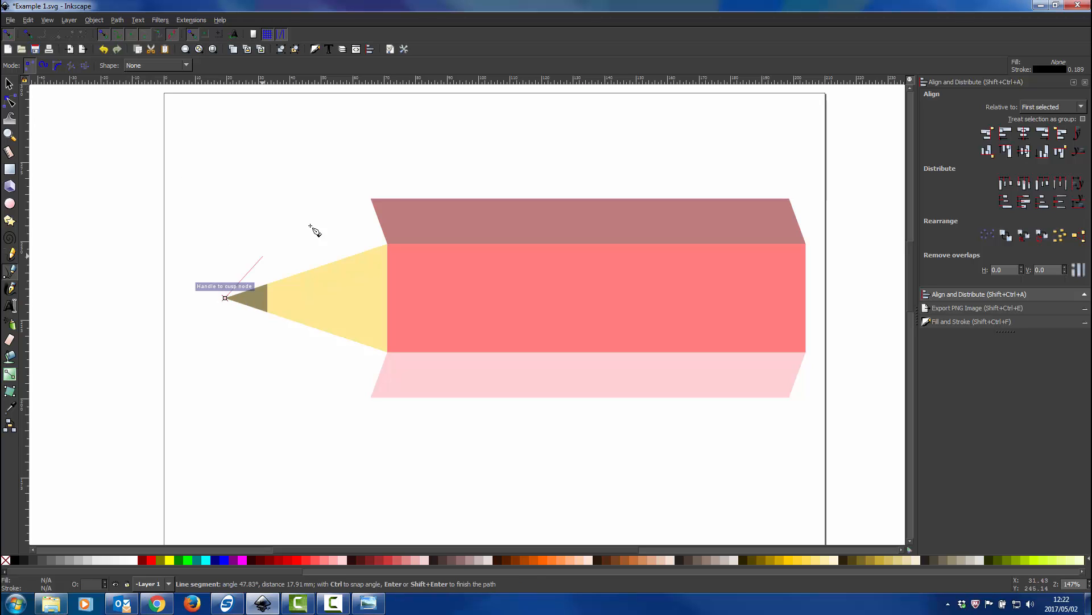
pyautogui.click(371, 199)
pyautogui.click(387, 245)
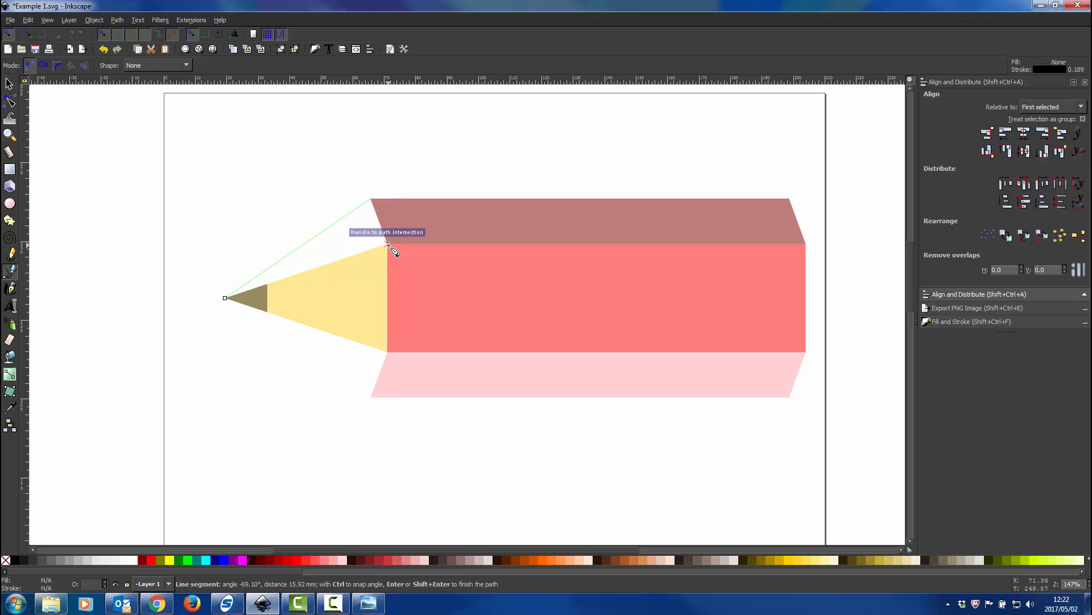
pyautogui.click(225, 297)
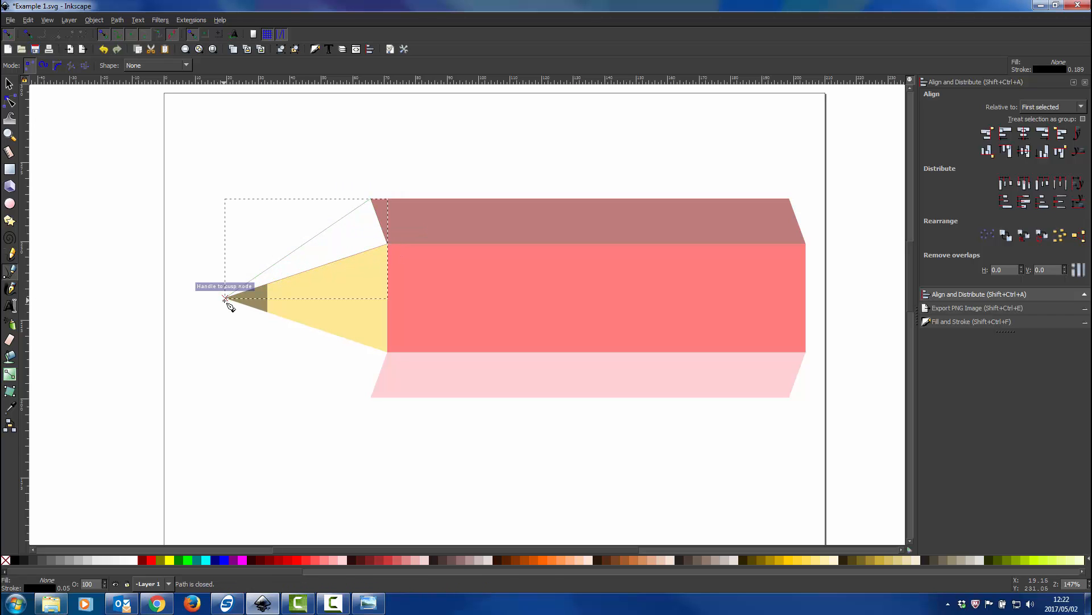
pyautogui.rightClick(226, 298)
pyautogui.click(169, 291)
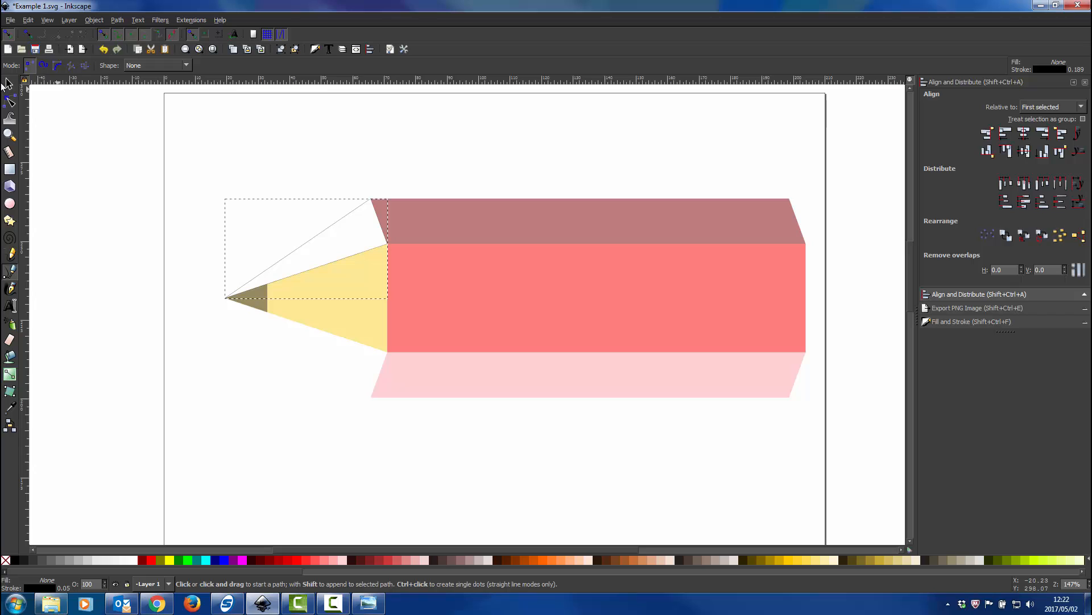
# Remove the new triangle's stroke, fill it with aa8800, and set its opacity to 49.8%
pyautogui.click(8, 85)
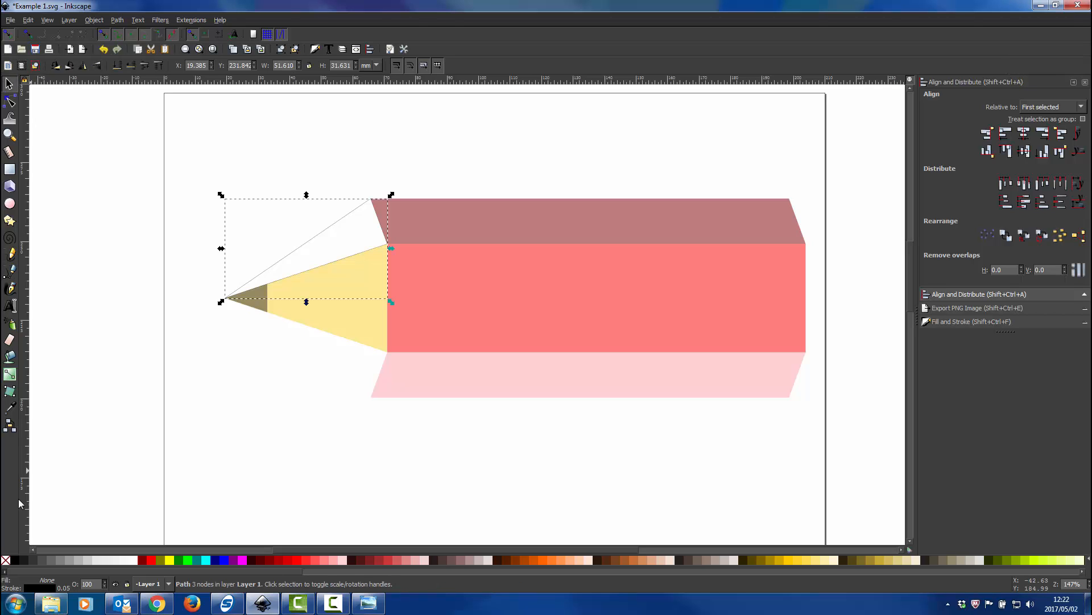
pyautogui.keyDown('shift'); pyautogui.click(6, 560); pyautogui.keyUp('shift')
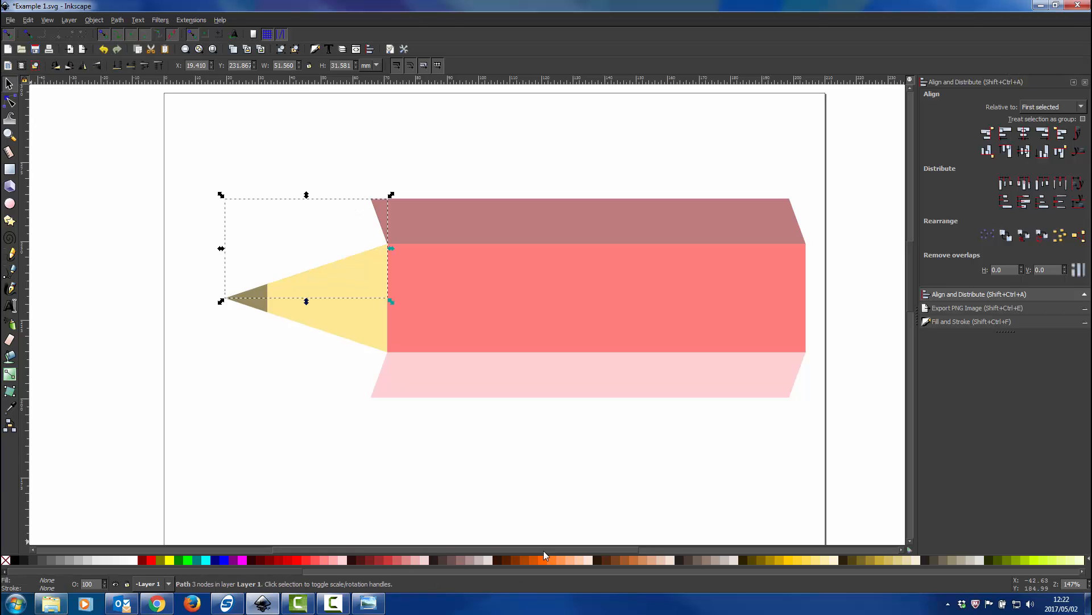
pyautogui.click(770, 560)
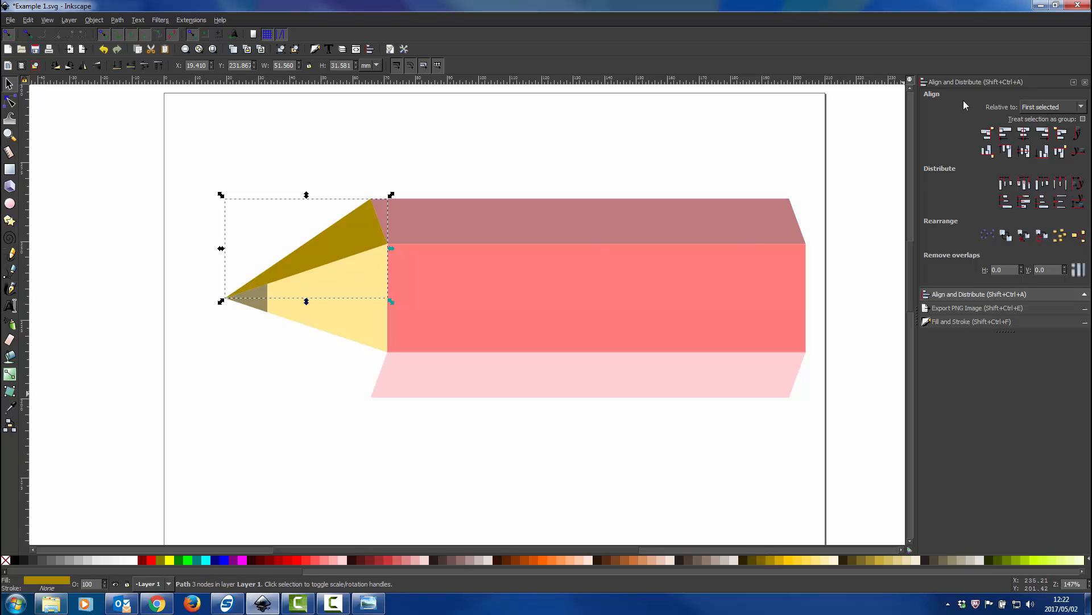
pyautogui.click(951, 322)
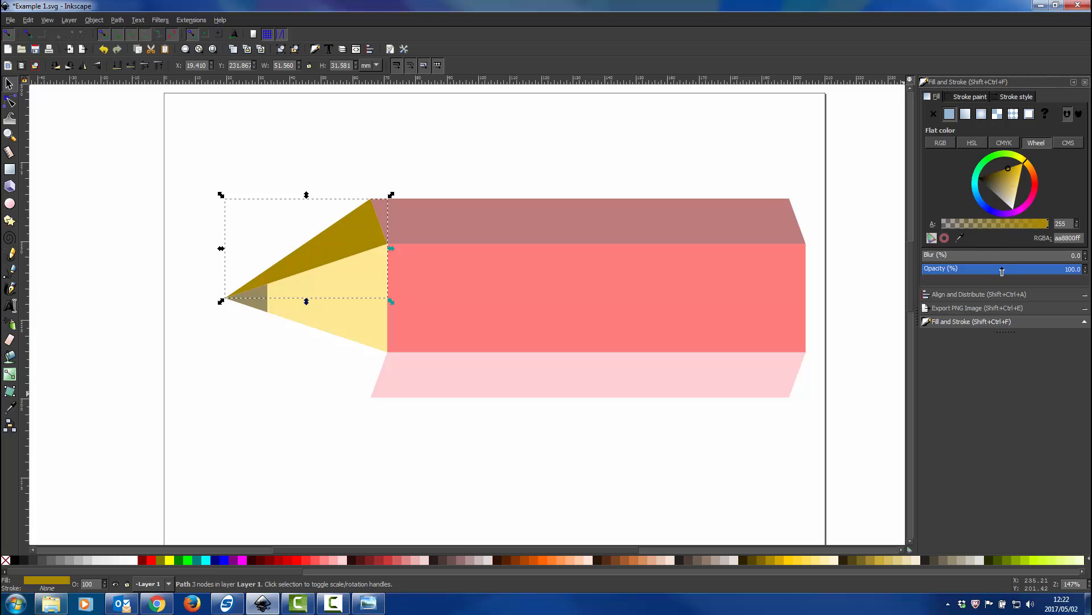
pyautogui.click(1002, 272)
pyautogui.scroll(1, 312, 323)
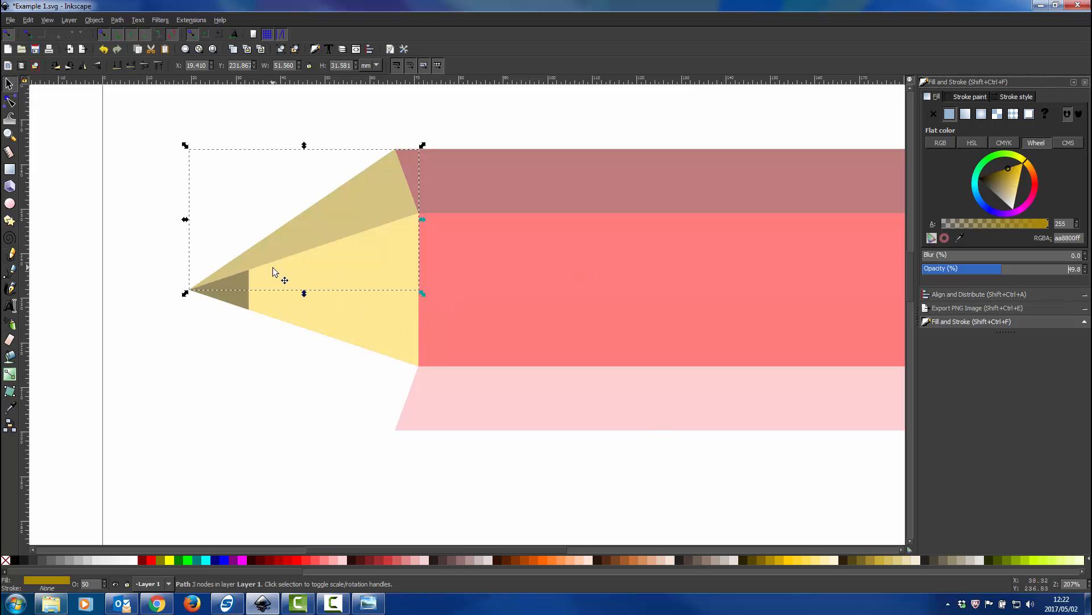
# Duplicate the golden upper wood triangle in place and fill the copy with dark grey 1a1a1a
pyautogui.hscroll(2, 273, 268)
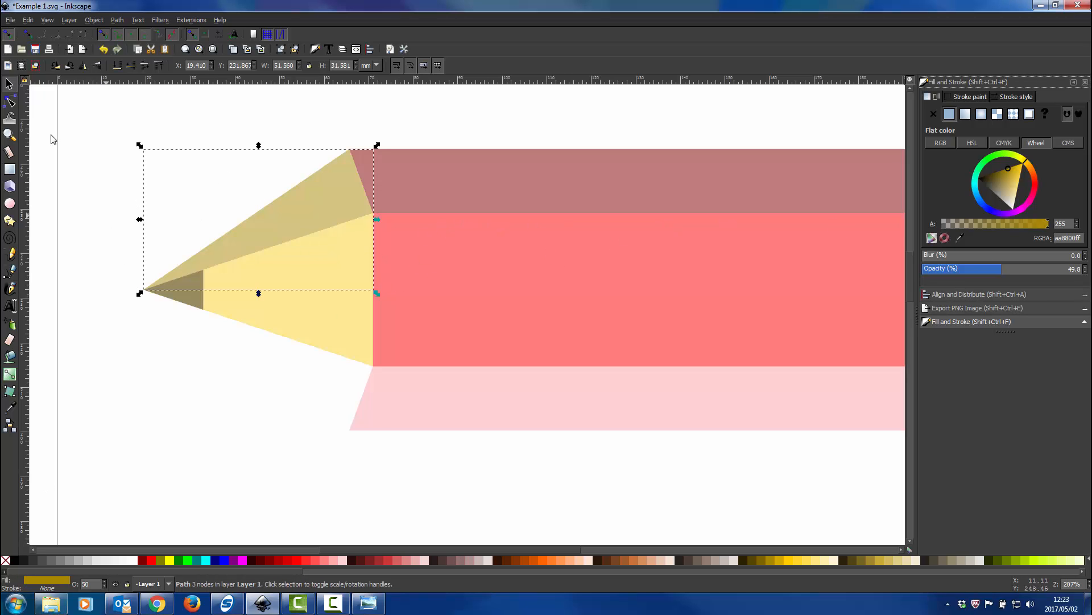
pyautogui.keyDown('ctrl'); pyautogui.scroll(3, 196, 277); pyautogui.keyUp('ctrl')
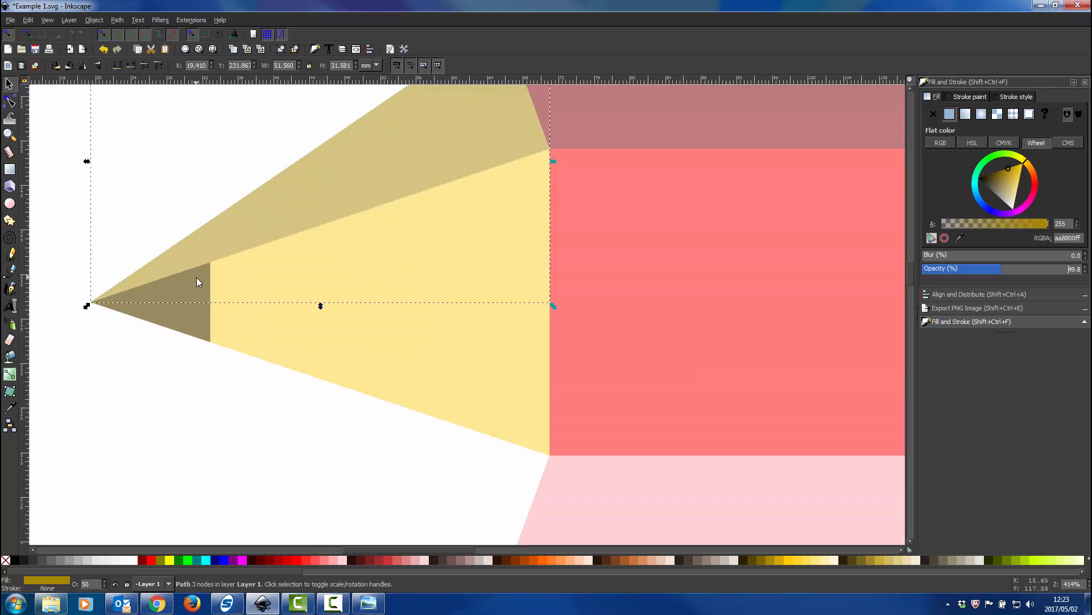
pyautogui.keyDown('ctrl'); pyautogui.scroll(-3, 205, 230); pyautogui.keyUp('ctrl')
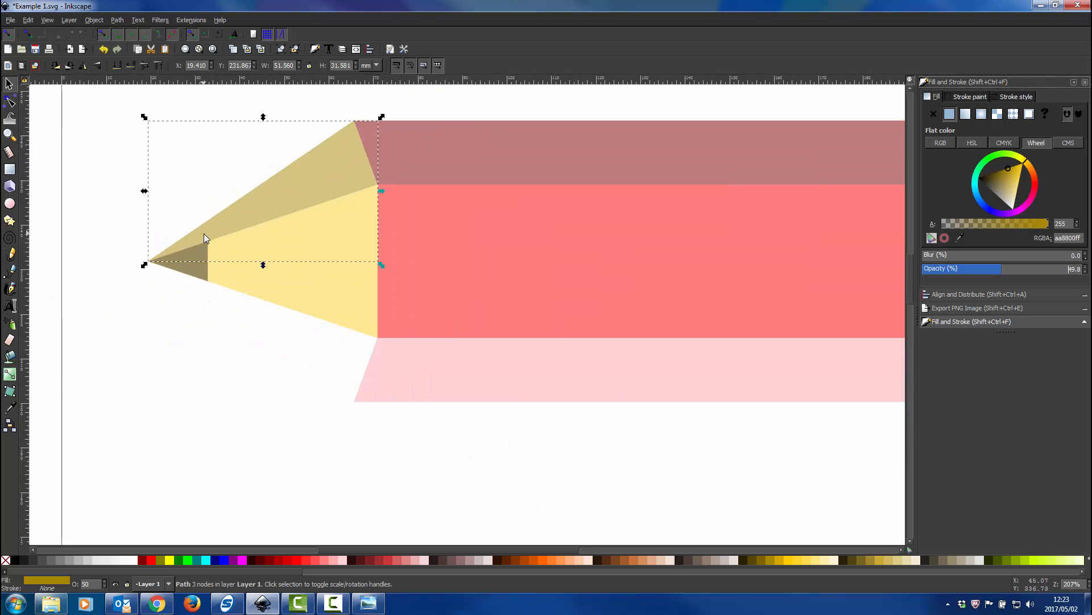
pyautogui.hscroll(-2, 302, 215)
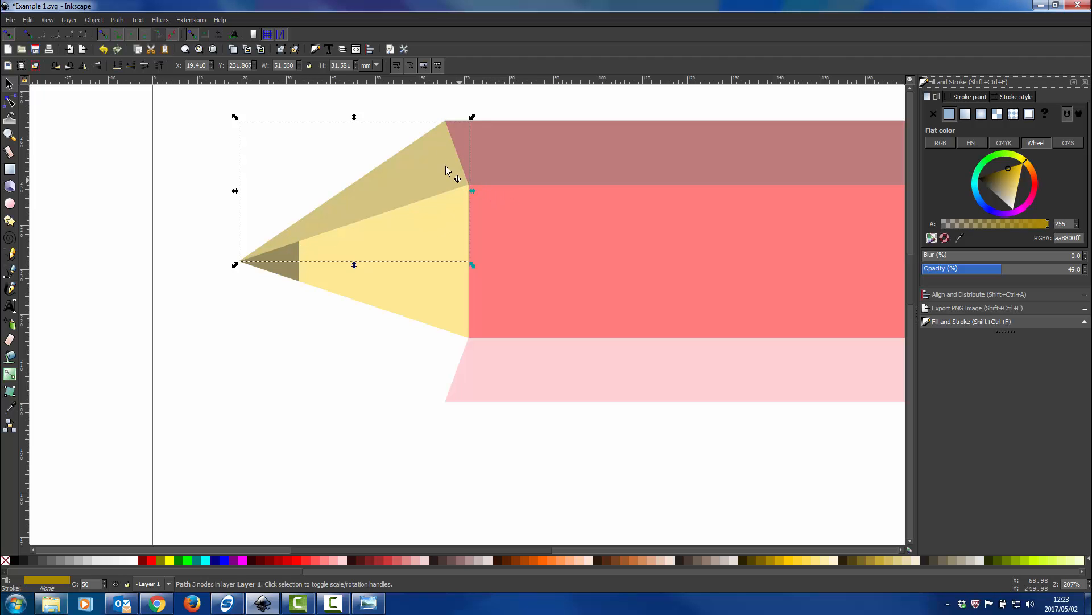
pyautogui.click(408, 182)
pyautogui.click(408, 182)
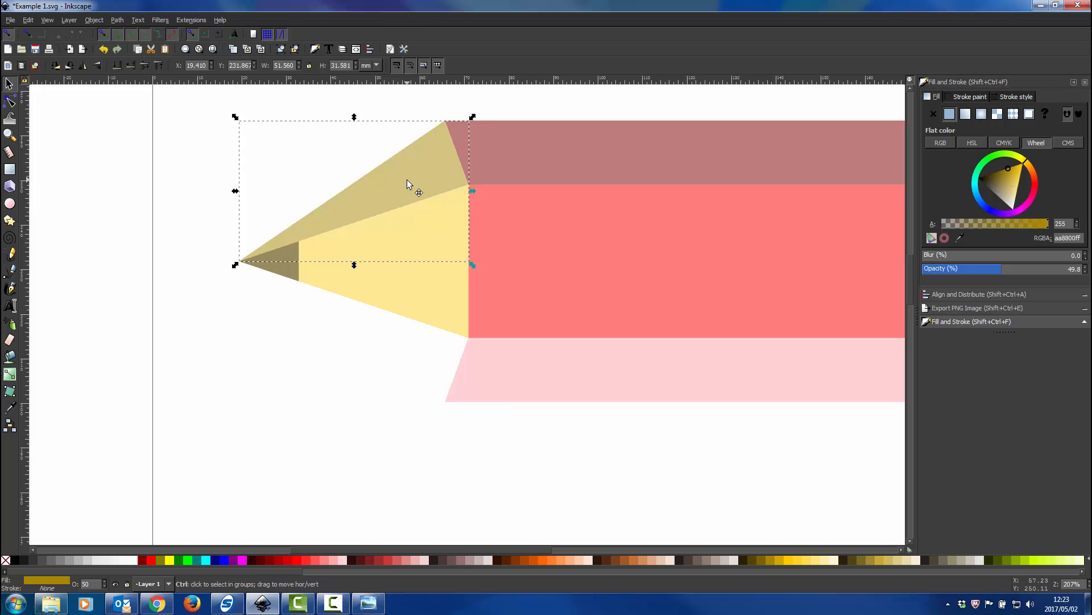
pyautogui.click(22, 560)
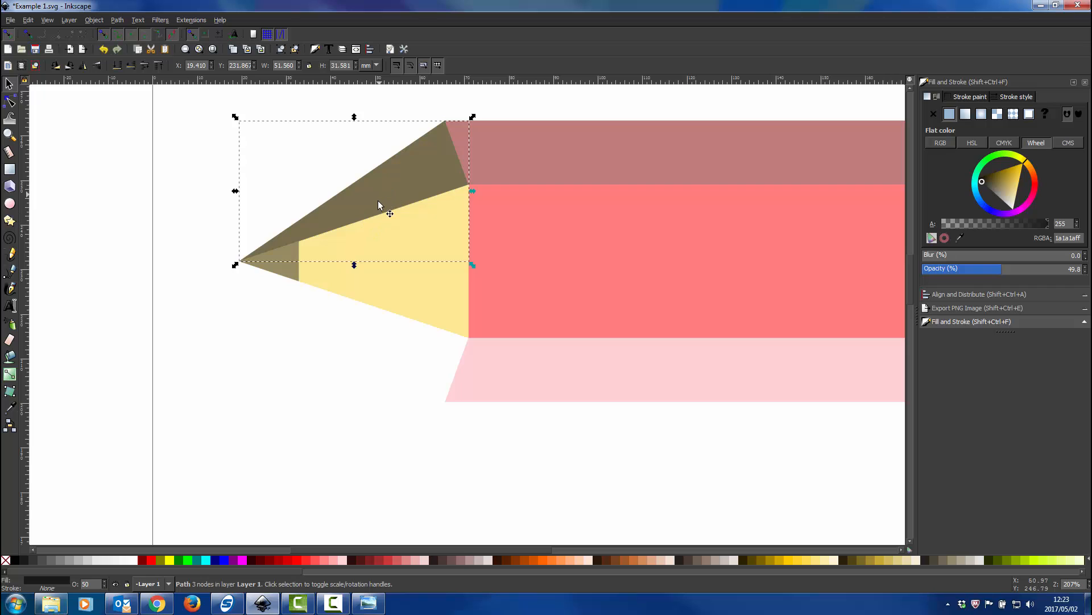
# Duplicate the dark triangle in place, fill this copy with green 00ff00, and set its opacity to 29.5%
pyautogui.click(320, 559)
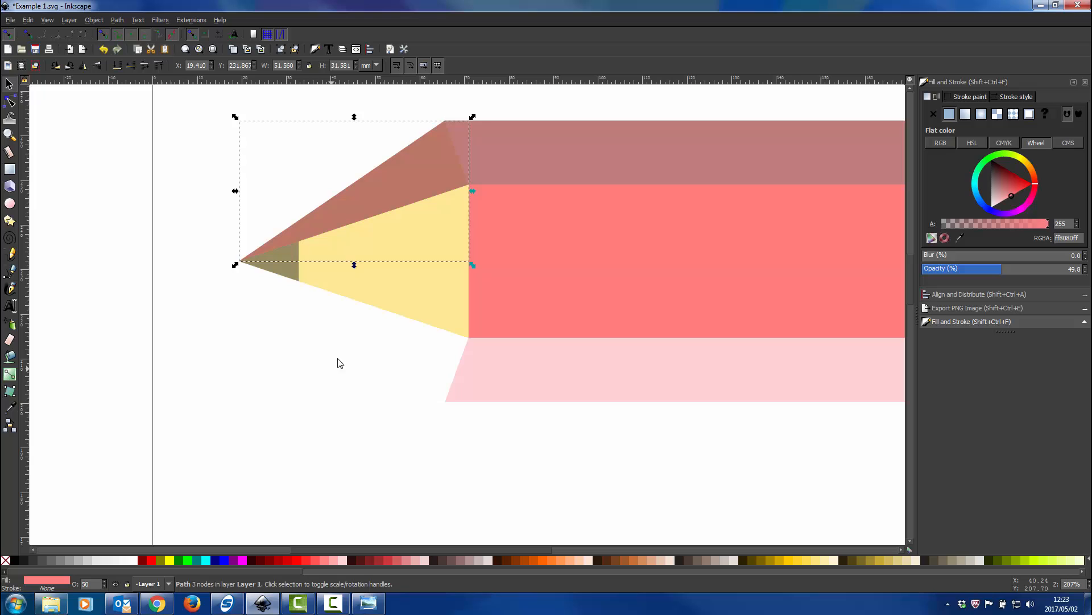
pyautogui.click(188, 560)
pyautogui.scroll(1, 314, 239)
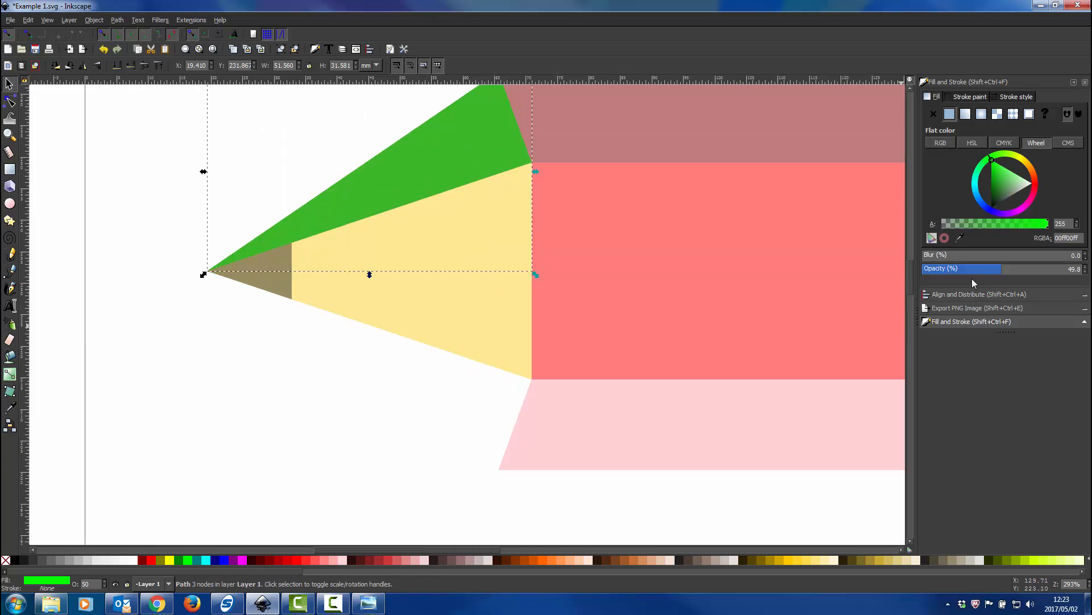
pyautogui.moveTo(983, 271); pyautogui.dragTo(970, 273)
pyautogui.scroll(4, 473, 259)
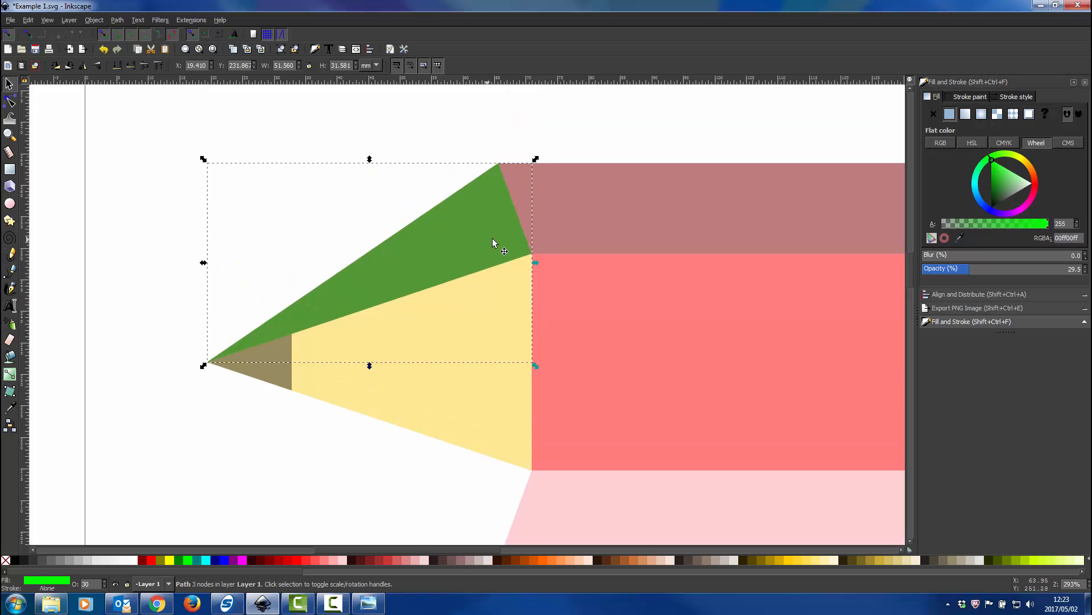
# Move the green triangle down and left, snapping its right corner to the point where the dark tip meets the wood's upper edge
pyautogui.press('Left')
pyautogui.press('Left')
pyautogui.press('Left')
pyautogui.press('Left')
pyautogui.press('Left')
pyautogui.press('Left')
pyautogui.press('Left')
pyautogui.press('Left')
pyautogui.press('Left')
pyautogui.press('Left')
pyautogui.press('Left')
pyautogui.press('Left')
pyautogui.press('Left')
pyautogui.press('Left')
pyautogui.press('Left')
pyautogui.press('Left')
pyautogui.press('Left')
pyautogui.press('Left')
pyautogui.press('Left')
pyautogui.press('Left')
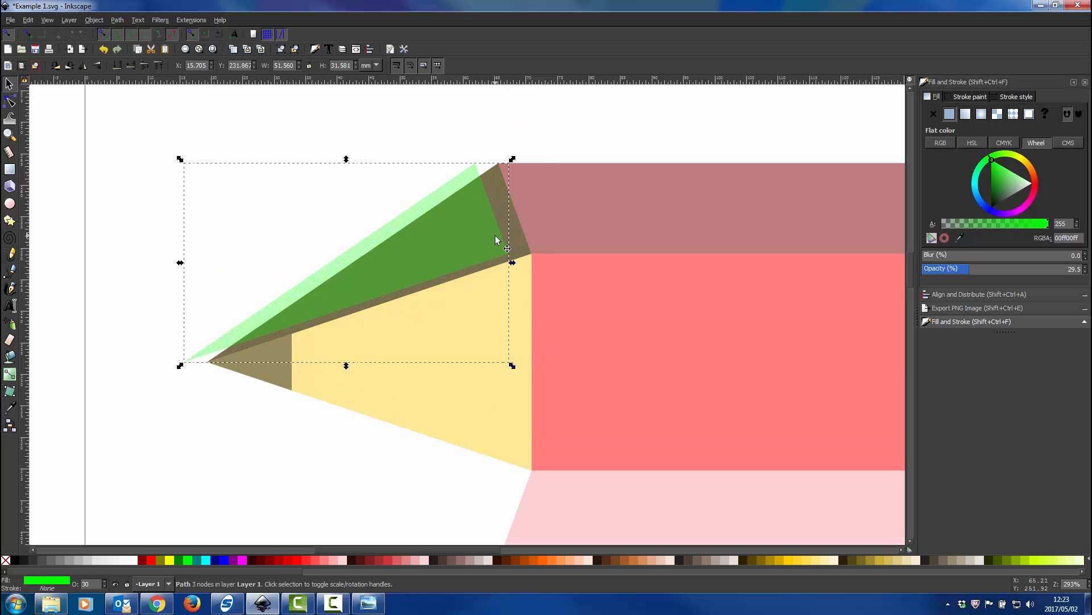
pyautogui.press('Left')
pyautogui.press('Left')
pyautogui.press('Left')
pyautogui.press('Left')
pyautogui.press('Left')
pyautogui.press('Left')
pyautogui.press('Left')
pyautogui.press('Left')
pyautogui.press('Left')
pyautogui.press('Left')
pyautogui.press('Left')
pyautogui.press('Left')
pyautogui.press('Left')
pyautogui.scroll(2, 285, 300)
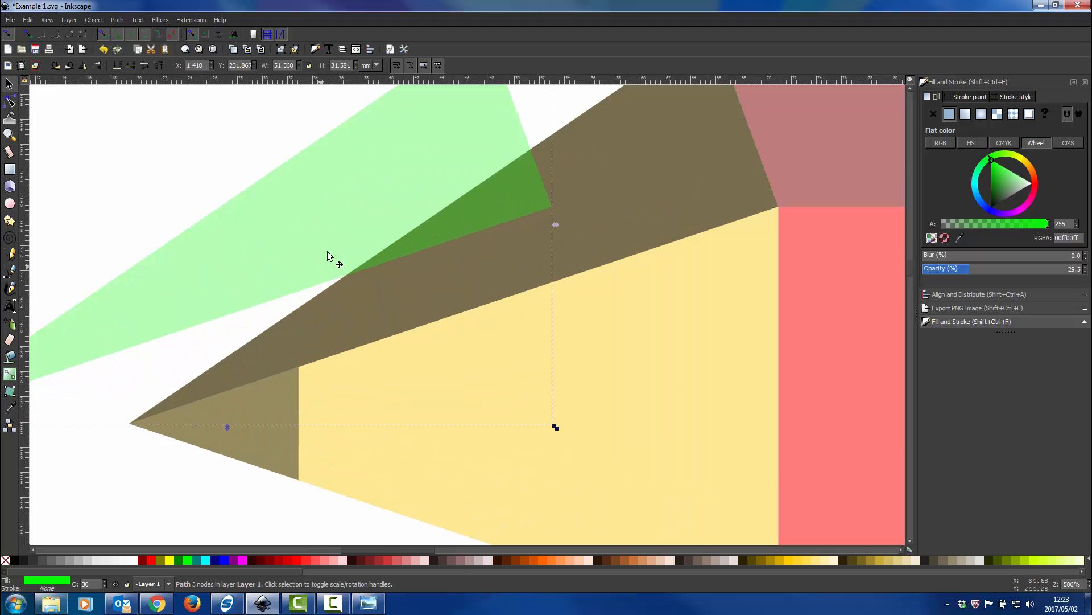
pyautogui.moveTo(327, 251); pyautogui.dragTo(71, 402)
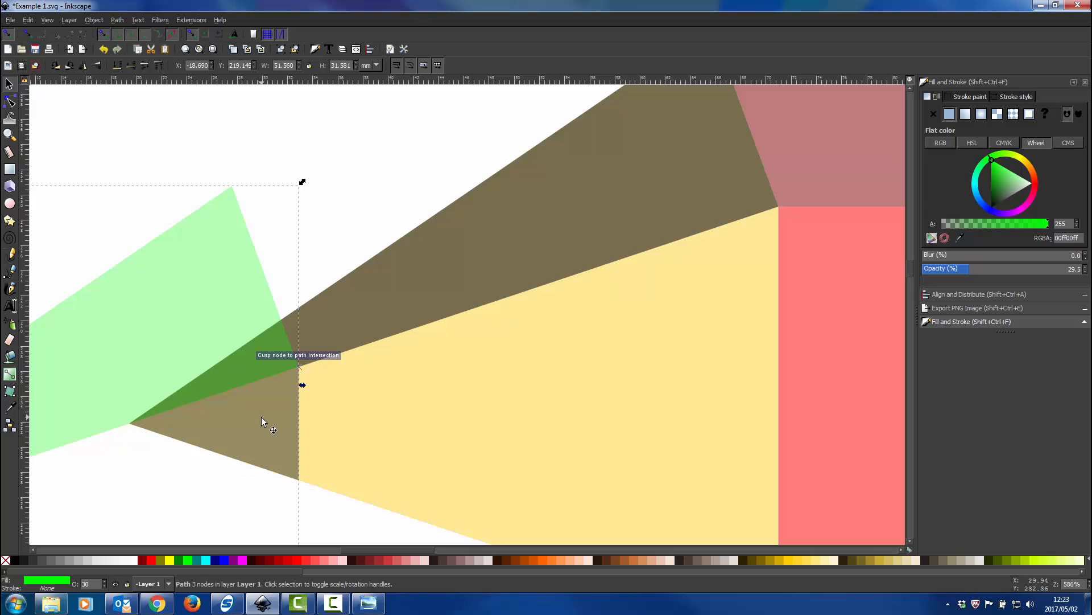
# Intersect the green triangle with the dark grey upper triangle, leaving only the shaded facet on the pencil tip
pyautogui.scroll(-2, 279, 390)
pyautogui.hscroll(-2, 280, 390)
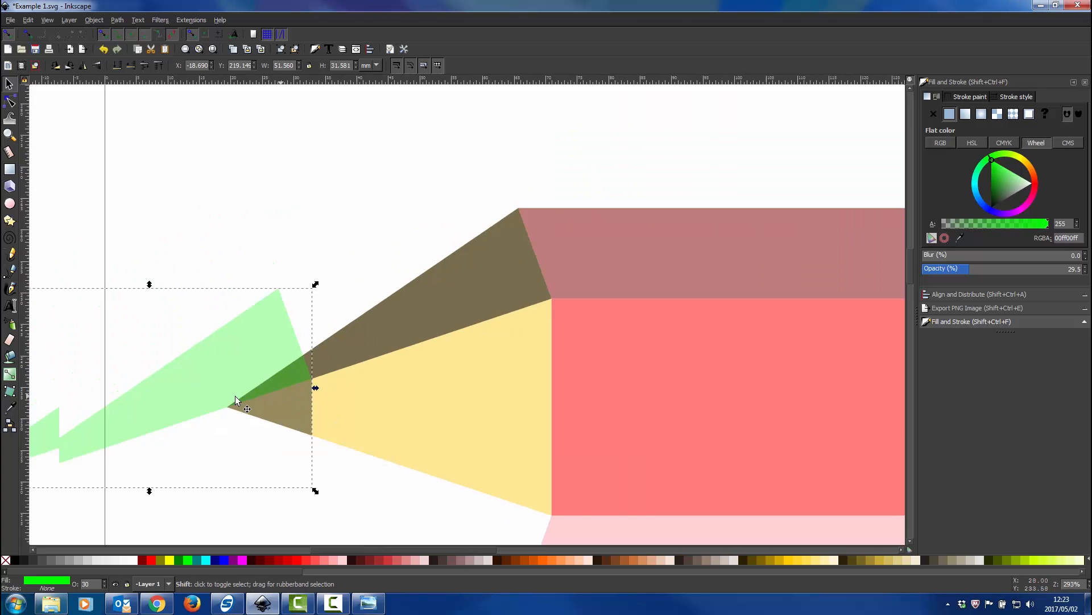
pyautogui.hscroll(-3, 235, 399)
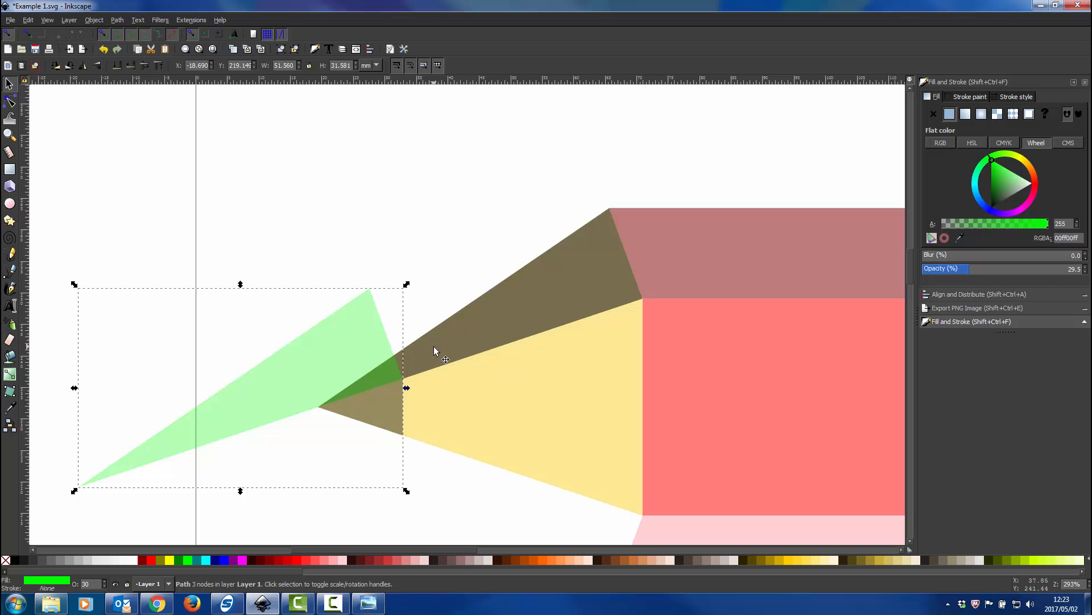
pyautogui.click(531, 309)
pyautogui.click(320, 362)
pyautogui.click(523, 299)
pyautogui.keyDown('shift'); pyautogui.click(288, 383); pyautogui.keyUp('shift')
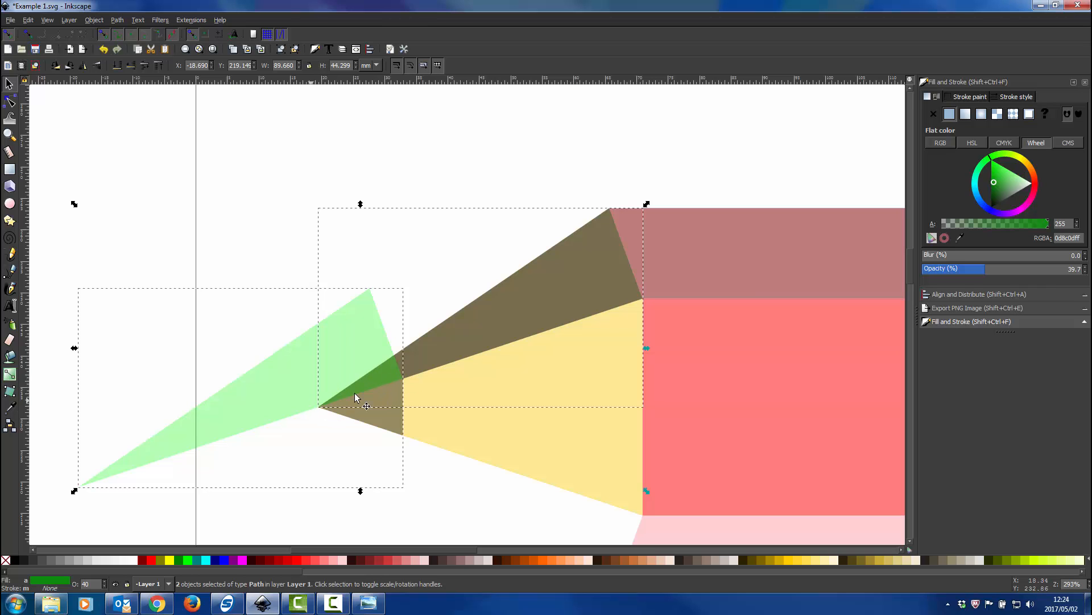
pyautogui.click(117, 20)
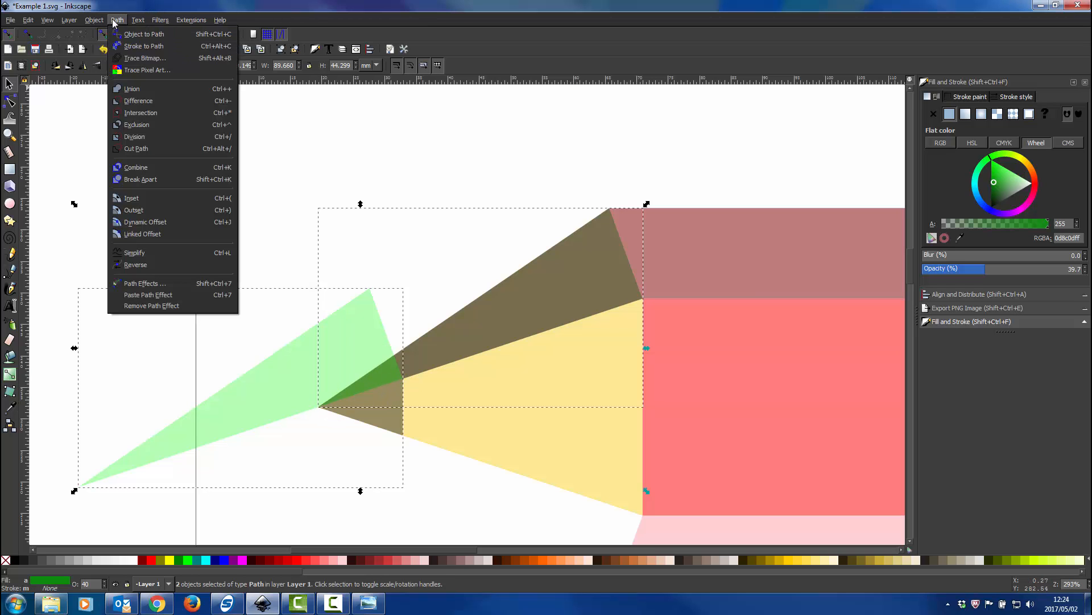
pyautogui.click(141, 112)
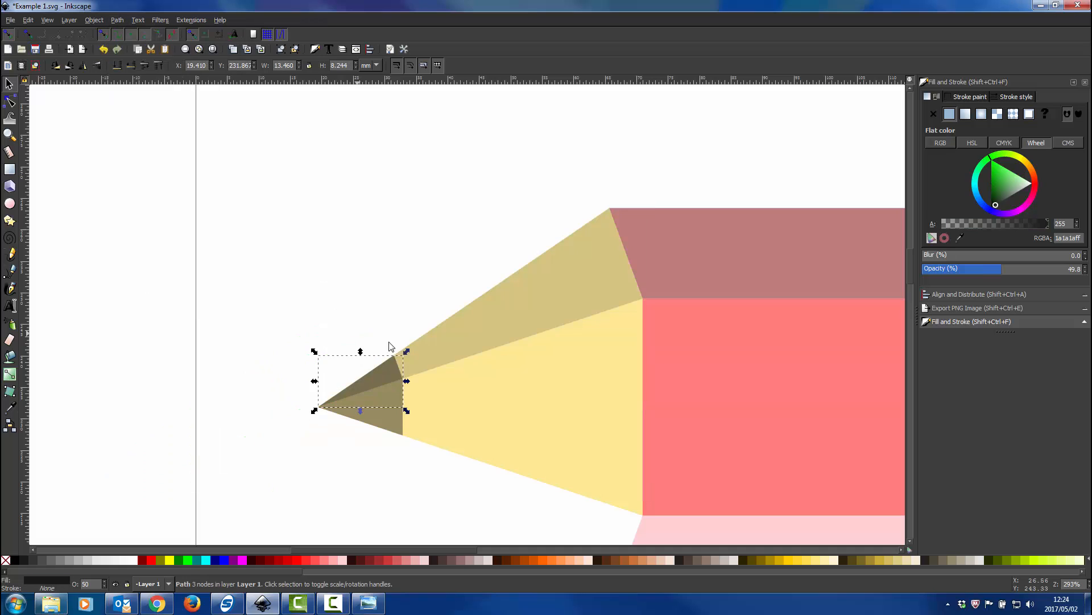
# Duplicate the upper wood and tip facets, flip the copies vertically, and place them against the lower side of the point
pyautogui.scroll(5, 371, 388)
pyautogui.scroll(-6, 419, 346)
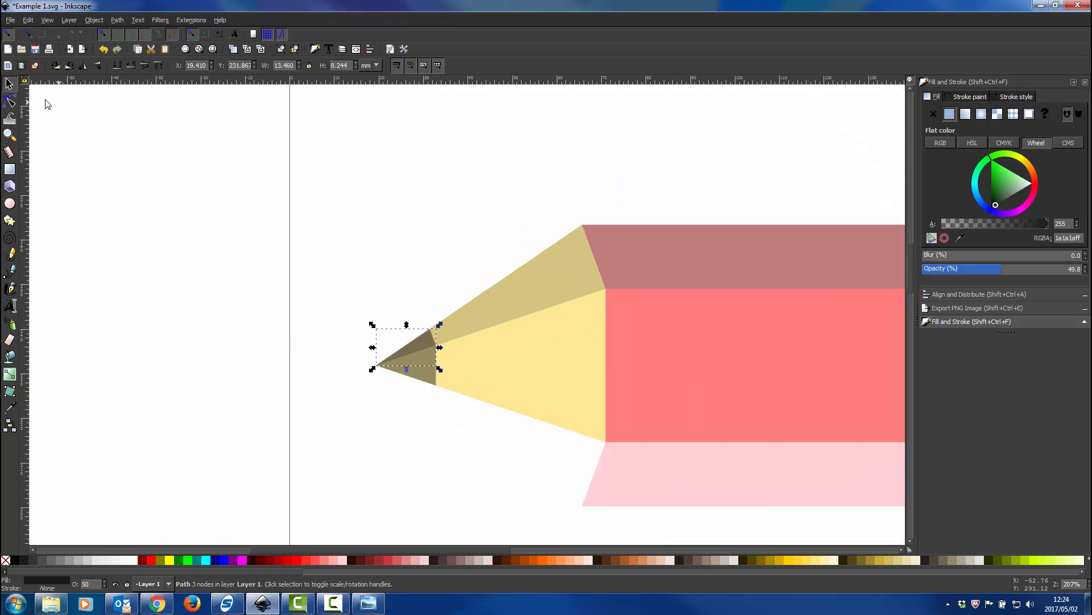
pyautogui.keyDown('shift'); pyautogui.click(544, 292); pyautogui.keyUp('shift')
pyautogui.press('ctrl')
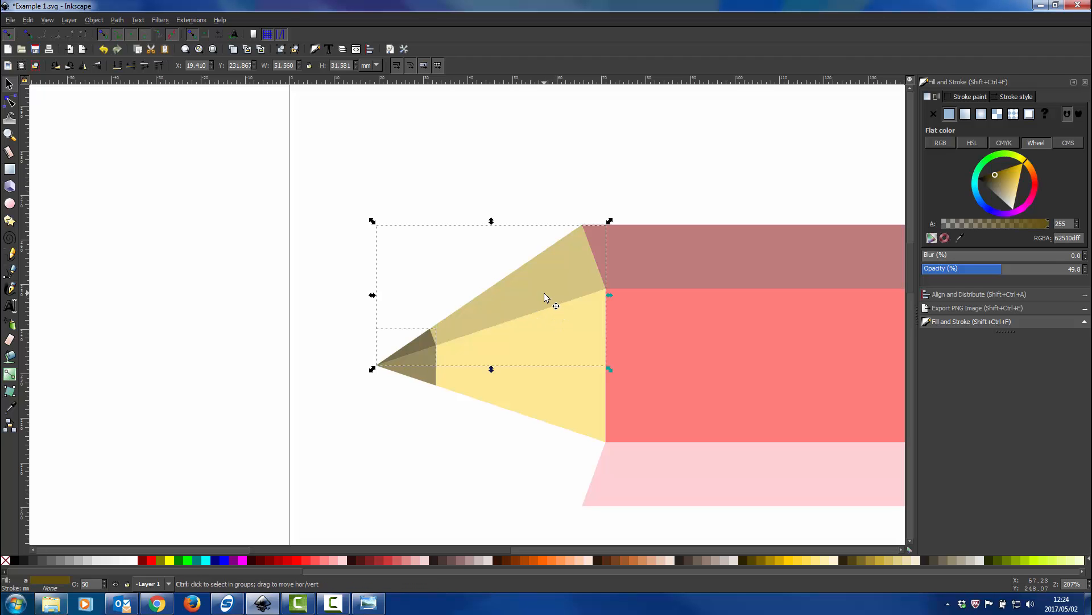
pyautogui.hotkey('ctrl', 'd')
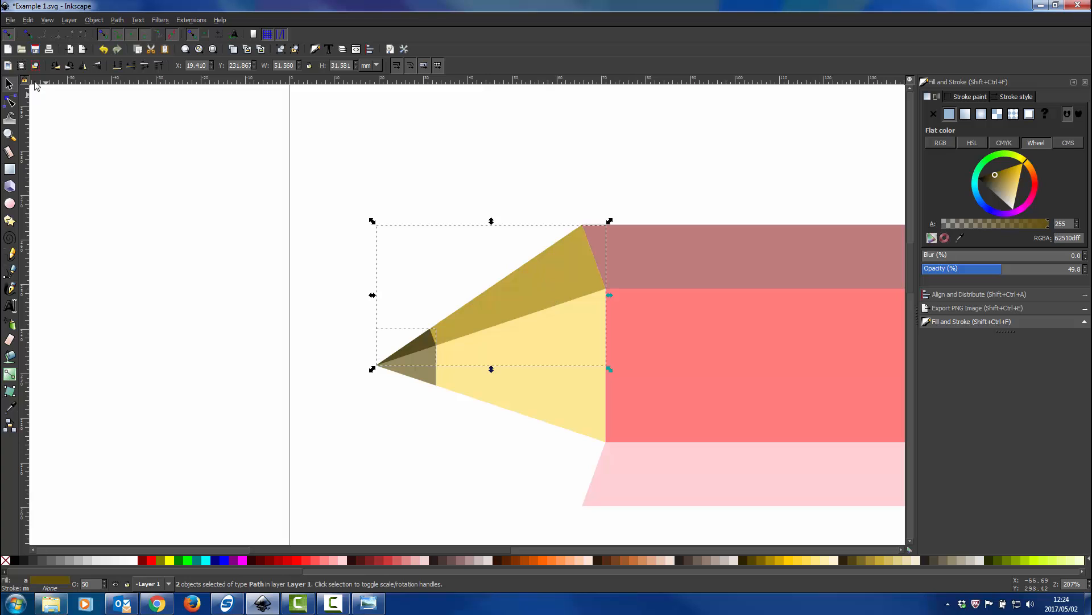
pyautogui.click(98, 66)
pyautogui.moveTo(585, 327)
pyautogui.mouseDown()
pyautogui.moveTo(568, 379)
pyautogui.moveTo(566, 463)
pyautogui.moveTo(575, 455)
pyautogui.mouseUp()
pyautogui.click(238, 456)
# Examine the joins between the pencil's facets and compare the drawing with the reference image Pencil Draw.png
pyautogui.scroll(-2, 375, 405)
pyautogui.hscroll(1, 375, 405)
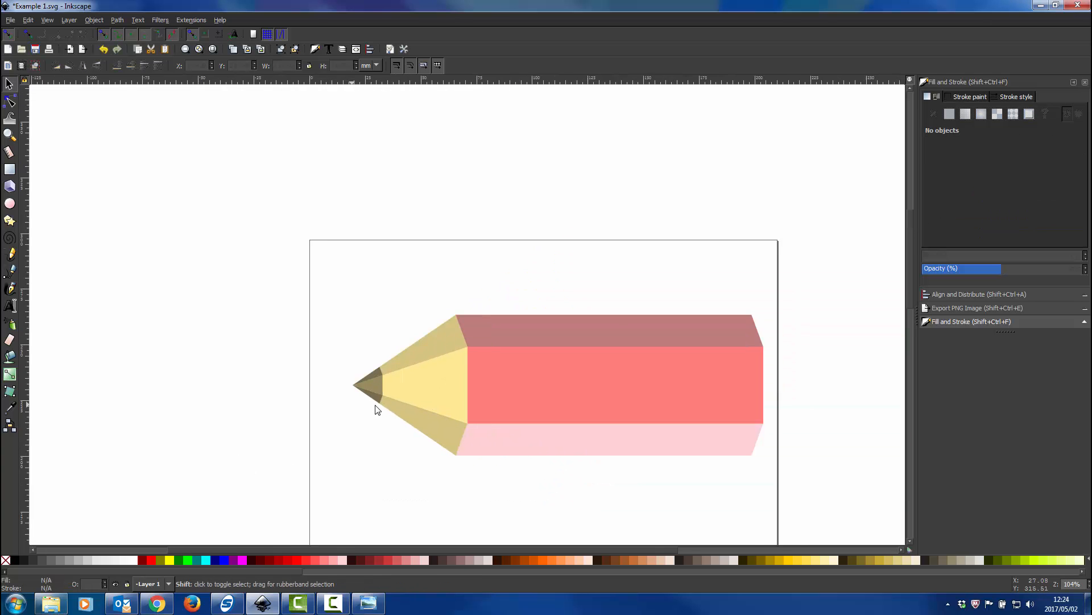
pyautogui.hscroll(2, 377, 409)
pyautogui.scroll(3, 269, 440)
pyautogui.scroll(-1, 269, 439)
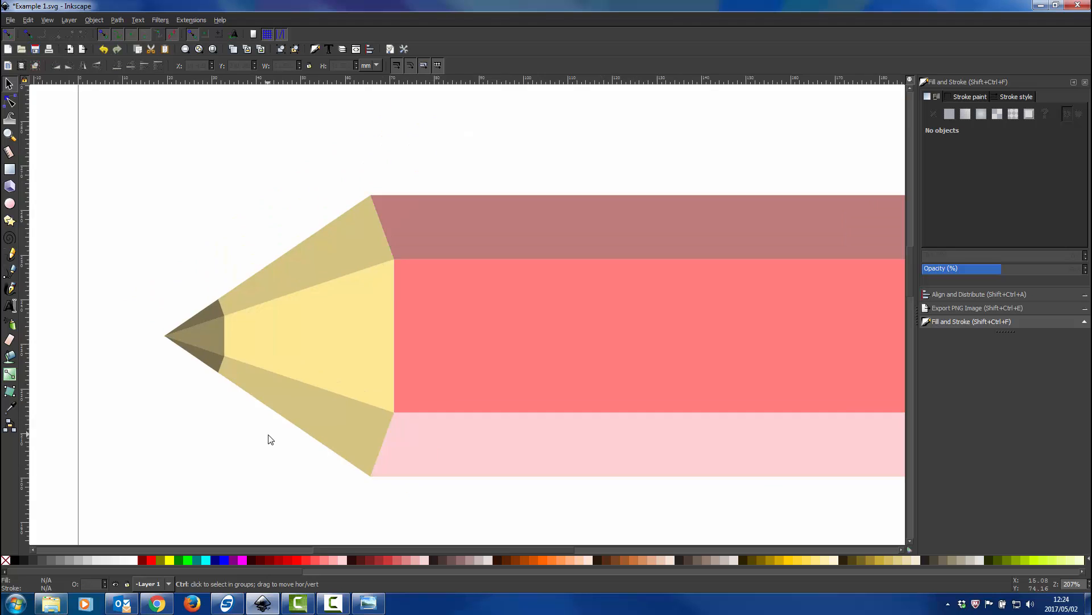
pyautogui.scroll(2, 271, 439)
pyautogui.scroll(-1, 454, 356)
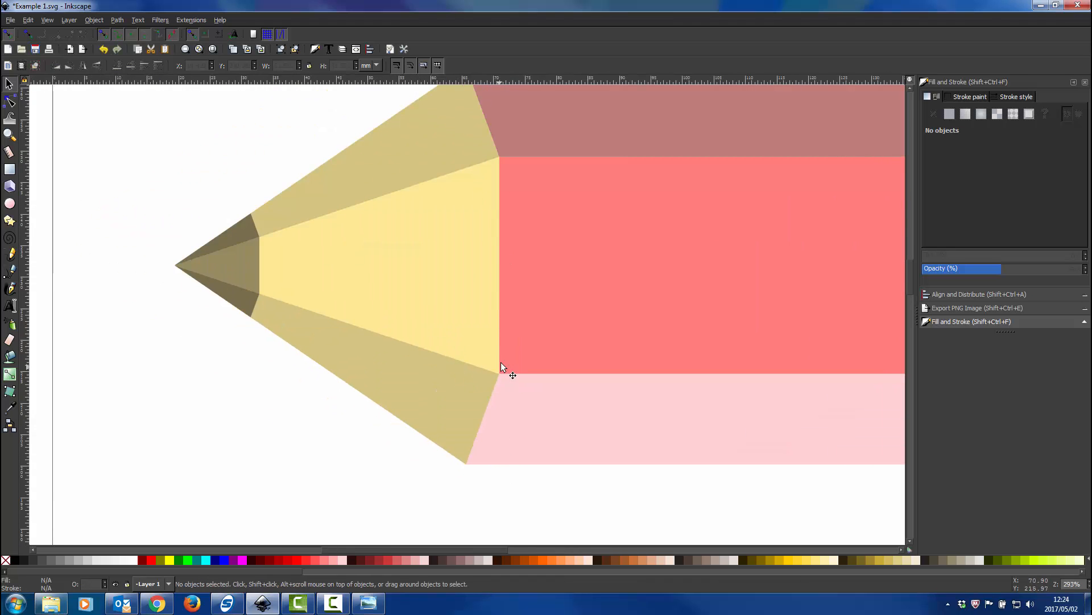
pyautogui.scroll(-1, 506, 374)
pyautogui.scroll(-1, 630, 370)
pyautogui.hscroll(4, 626, 370)
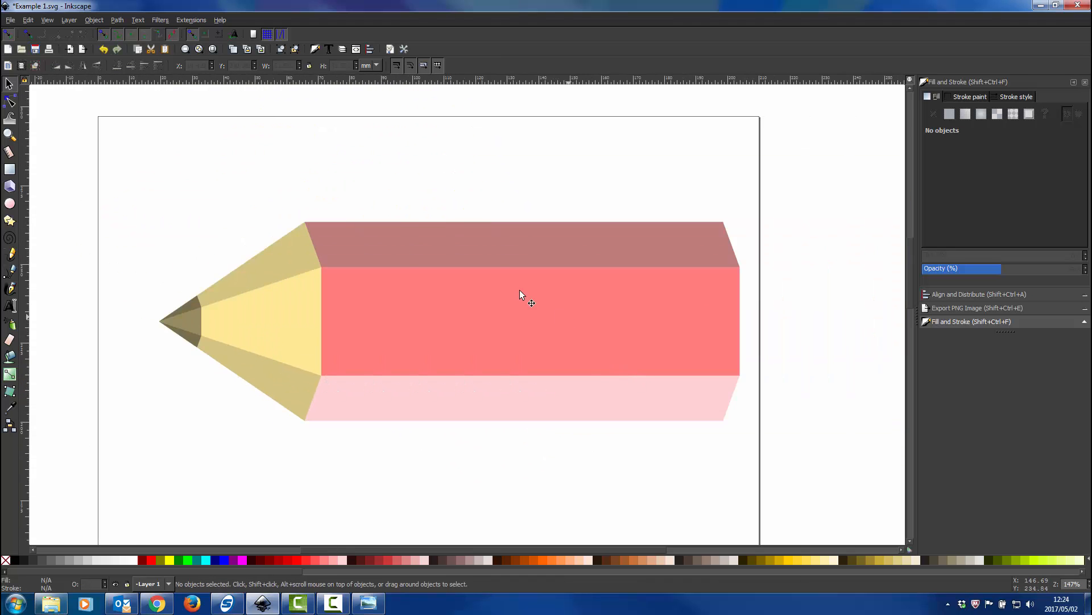
pyautogui.scroll(1, 520, 289)
pyautogui.click(368, 603)
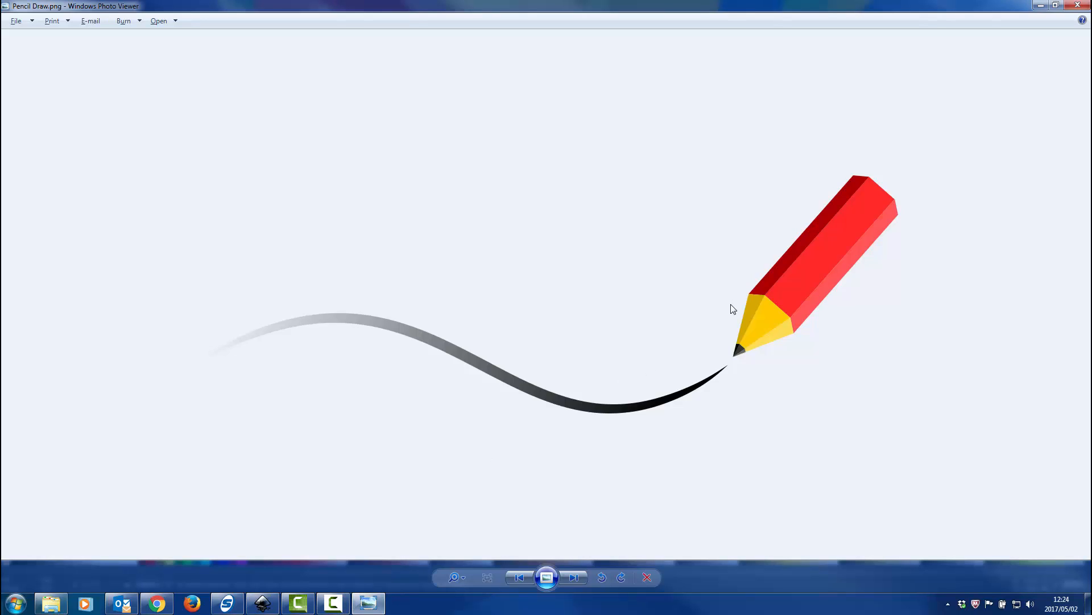
pyautogui.click(368, 603)
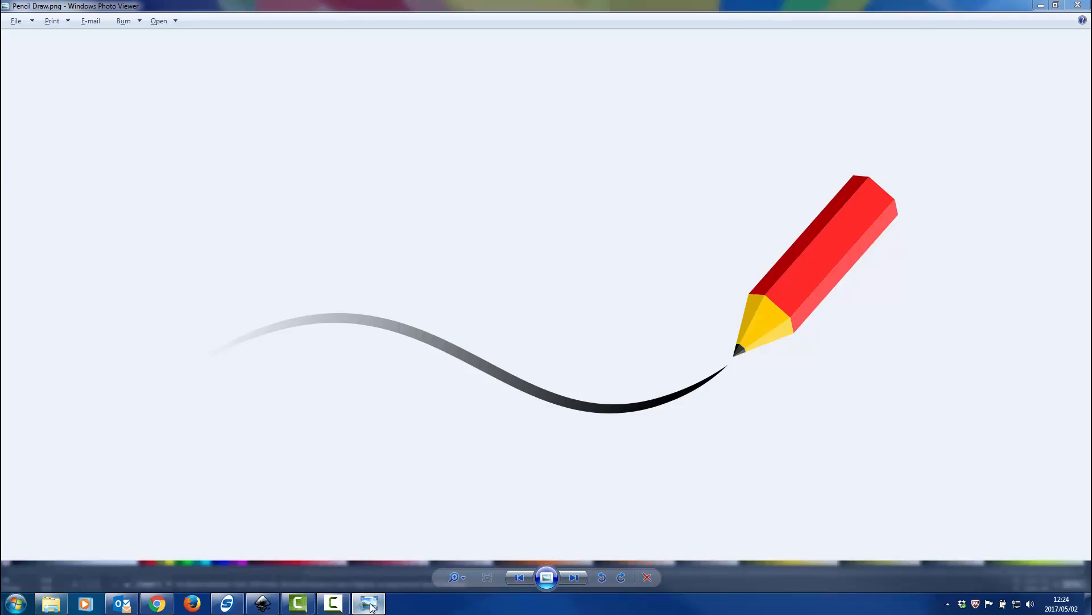
pyautogui.hotkey('ctrl', 'Left')
pyautogui.hotkey('ctrl', 'Left')
pyautogui.hotkey('ctrl', 'Left')
pyautogui.hotkey('ctrl', 'Left')
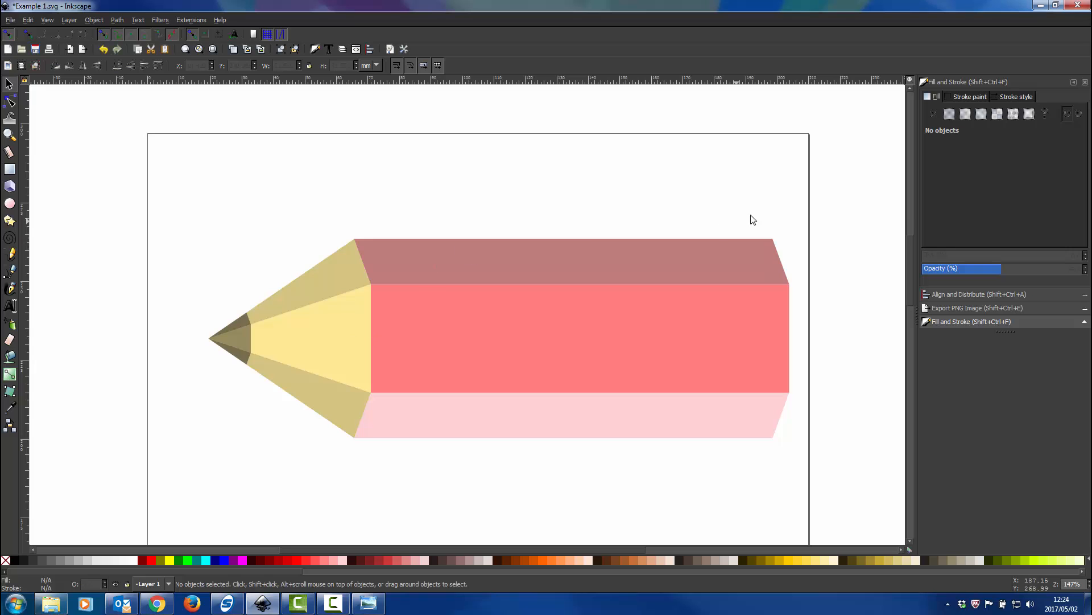
# Select all parts of the pencil and squash them vertically to about 44.7 mm high, keeping the full width
pyautogui.moveTo(839, 209)
pyautogui.mouseDown()
pyautogui.moveTo(572, 368)
pyautogui.moveTo(111, 523)
pyautogui.mouseUp()
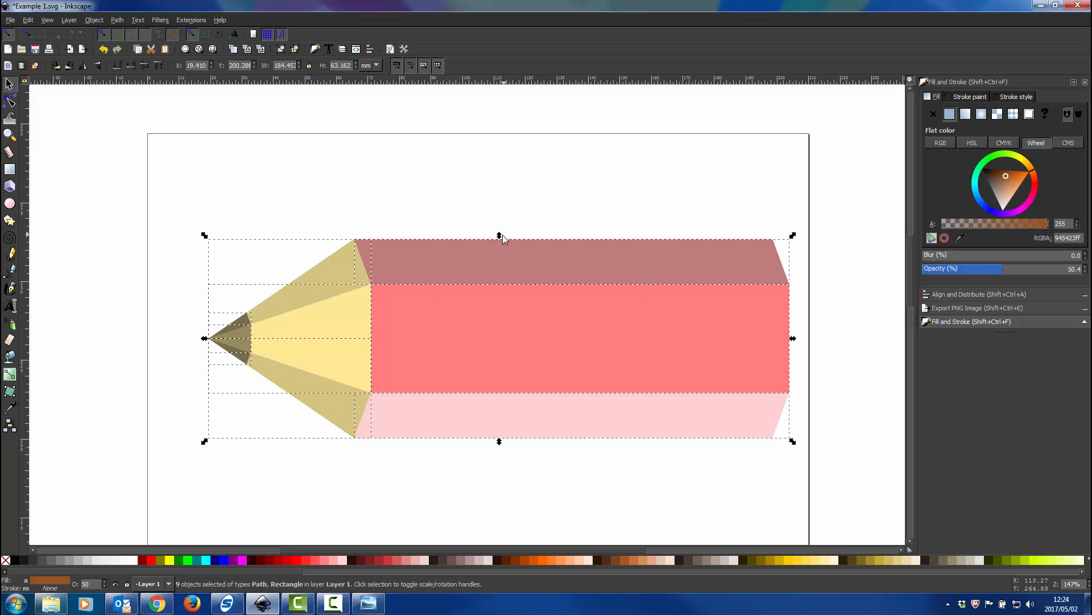
pyautogui.moveTo(501, 239); pyautogui.dragTo(494, 292)
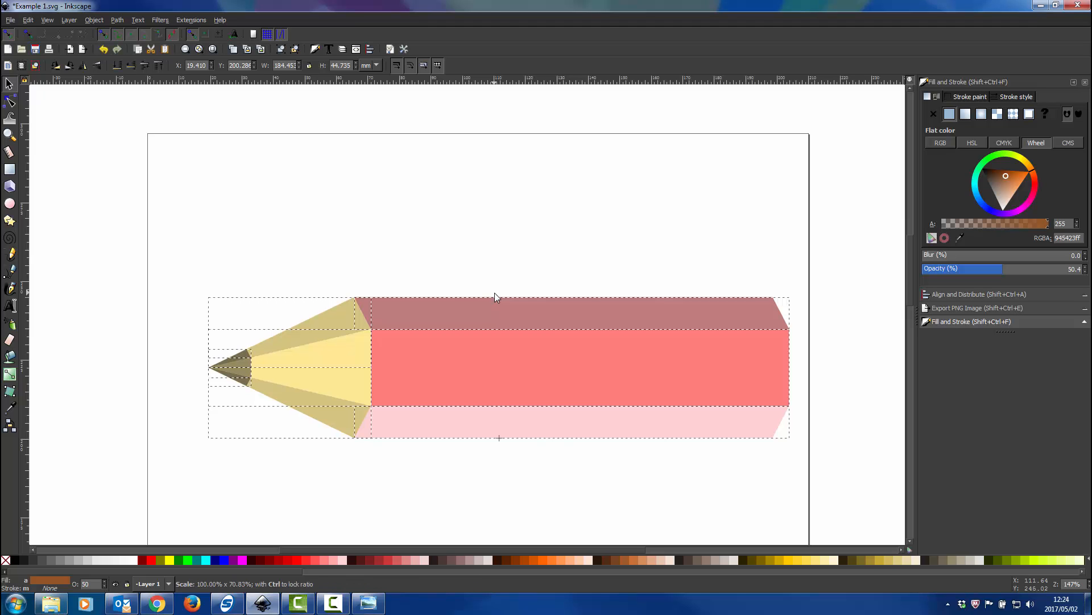
pyautogui.click(493, 280)
# Duplicate the dark red upper body facet and snap the copy directly onto the original's upper edge
pyautogui.scroll(1, 470, 322)
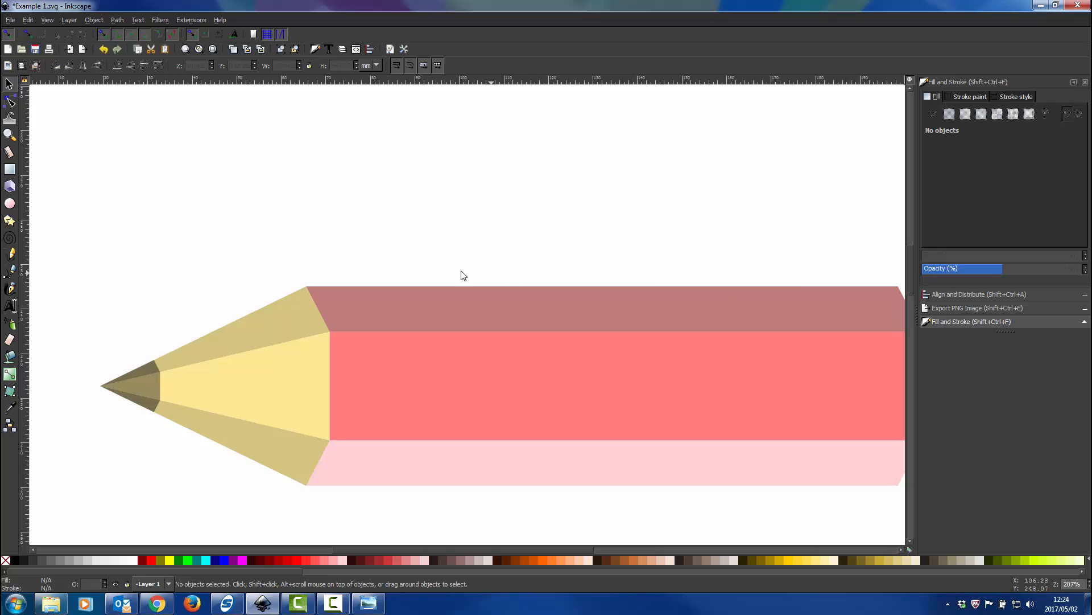
pyautogui.click(313, 293)
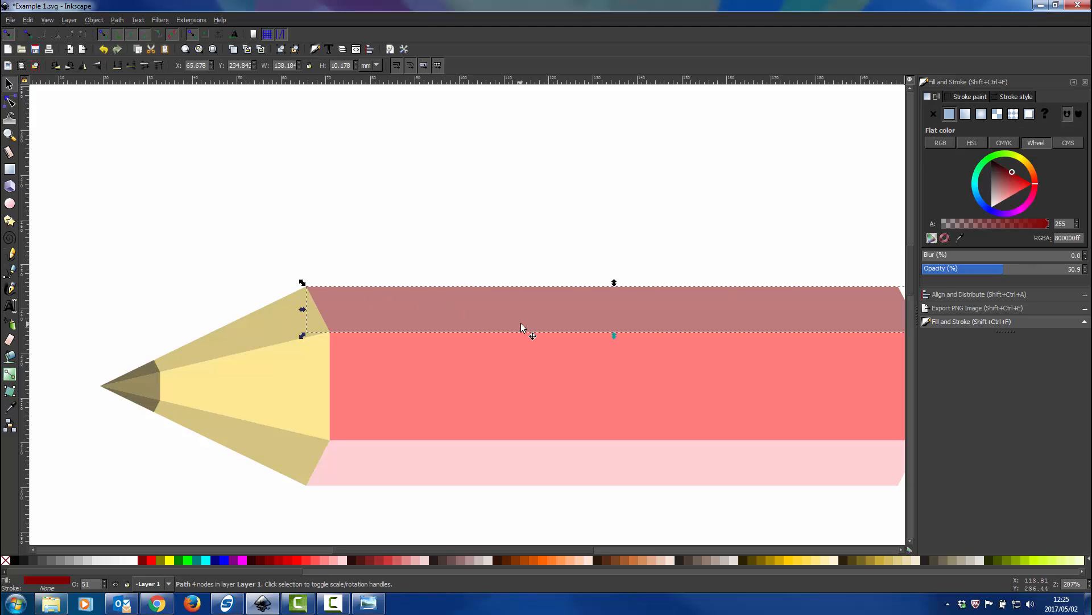
pyautogui.hotkey('ctrl', 'd')
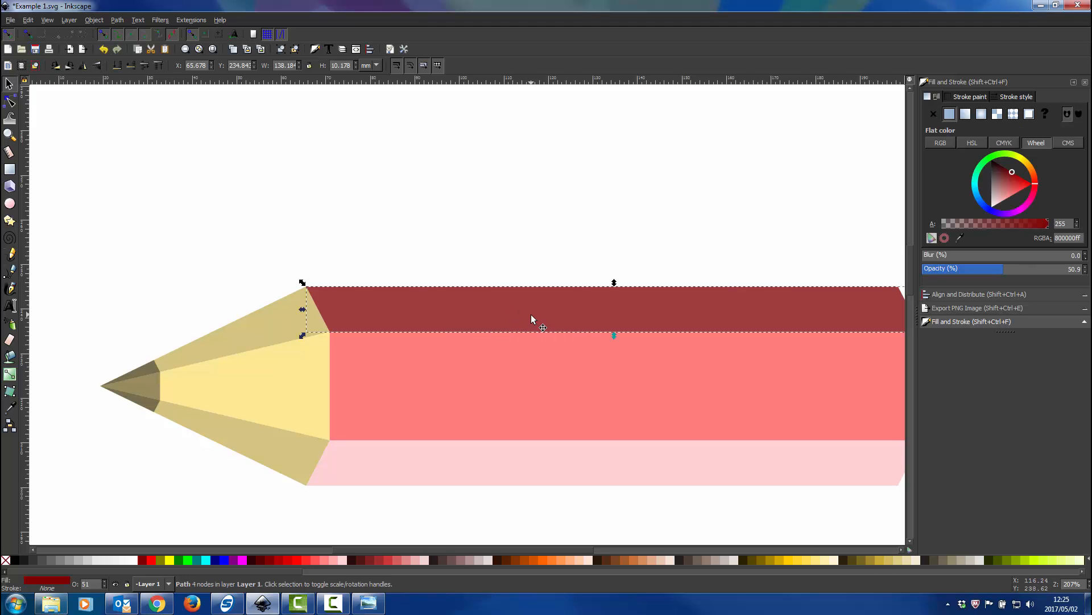
pyautogui.moveTo(534, 312); pyautogui.dragTo(511, 265)
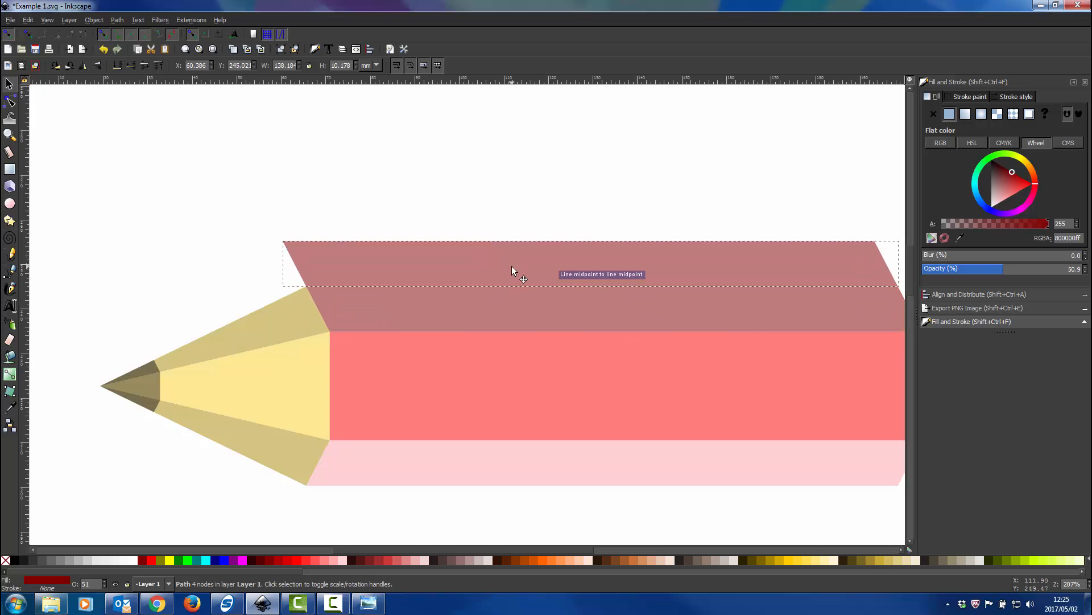
# Shift the copied body facet's two upper nodes down and sideways, flattening it into a slanted strip about 3.8 mm high
pyautogui.click(9, 97)
pyautogui.moveTo(215, 224); pyautogui.dragTo(907, 265)
pyautogui.press('Left')
pyautogui.press('Left')
pyautogui.press('Left')
pyautogui.press('Left')
pyautogui.press('Left')
pyautogui.press('Left')
pyautogui.press('Left')
pyautogui.press('Left')
pyautogui.press('Left')
pyautogui.press('Left')
pyautogui.press('Left')
pyautogui.press('Left')
pyautogui.press('Left')
pyautogui.press('Left')
pyautogui.press('Left')
pyautogui.press('Left')
pyautogui.press('Down')
pyautogui.press('Down')
pyautogui.press('Down')
pyautogui.press('Down')
pyautogui.press('Down')
pyautogui.press('Down')
pyautogui.press('Down')
pyautogui.press('Down')
pyautogui.press('Down')
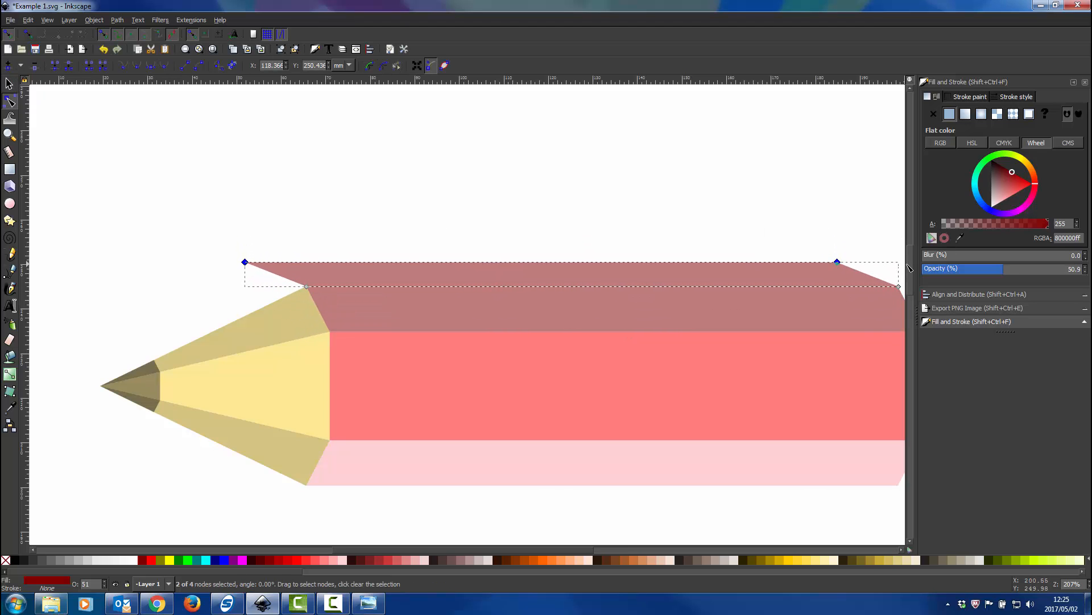
pyautogui.press('Right')
pyautogui.press('Right')
pyautogui.press('Right')
pyautogui.press('Right')
pyautogui.press('Right')
pyautogui.press('Right')
pyautogui.press('Right')
pyautogui.press('Down')
pyautogui.press('Down')
pyautogui.press('Down')
pyautogui.press('Right')
pyautogui.press('Right')
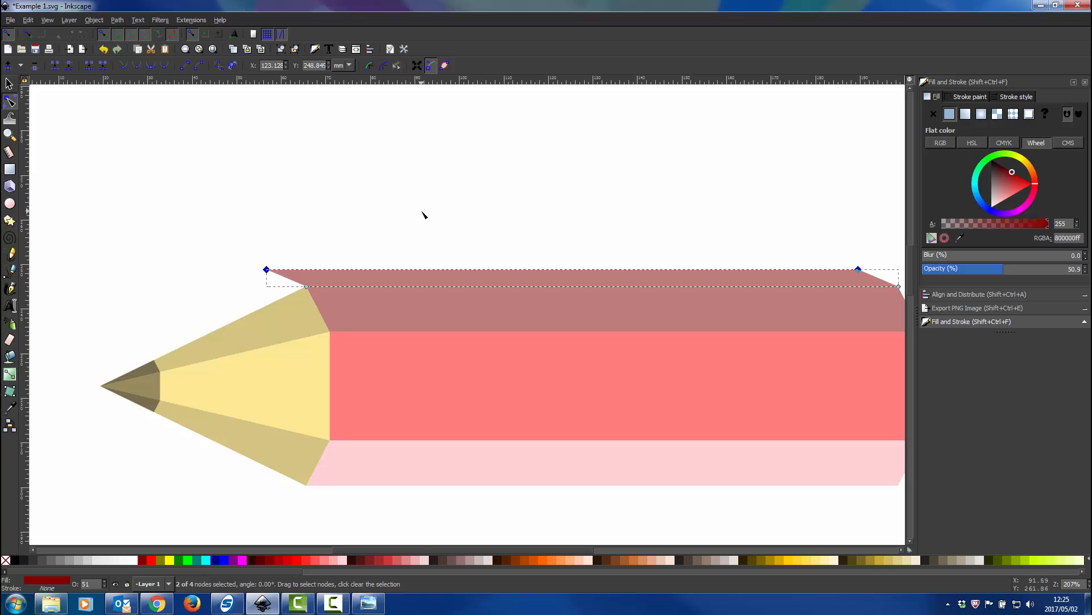
pyautogui.press('Right')
pyautogui.press('Right')
pyautogui.press('Right')
pyautogui.press('Right')
pyautogui.press('Right')
# Draw a closed triangle from the wood's upper corner to the pencil point and the new strip's outer corner
pyautogui.click(10, 271)
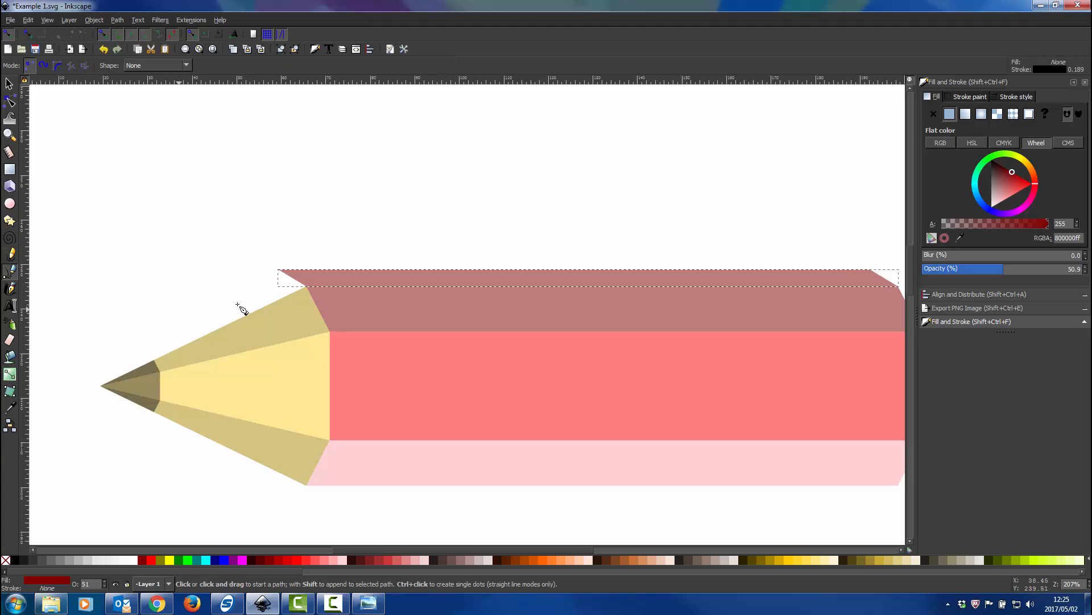
pyautogui.click(307, 288)
pyautogui.click(100, 386)
pyautogui.click(277, 270)
pyautogui.click(306, 287)
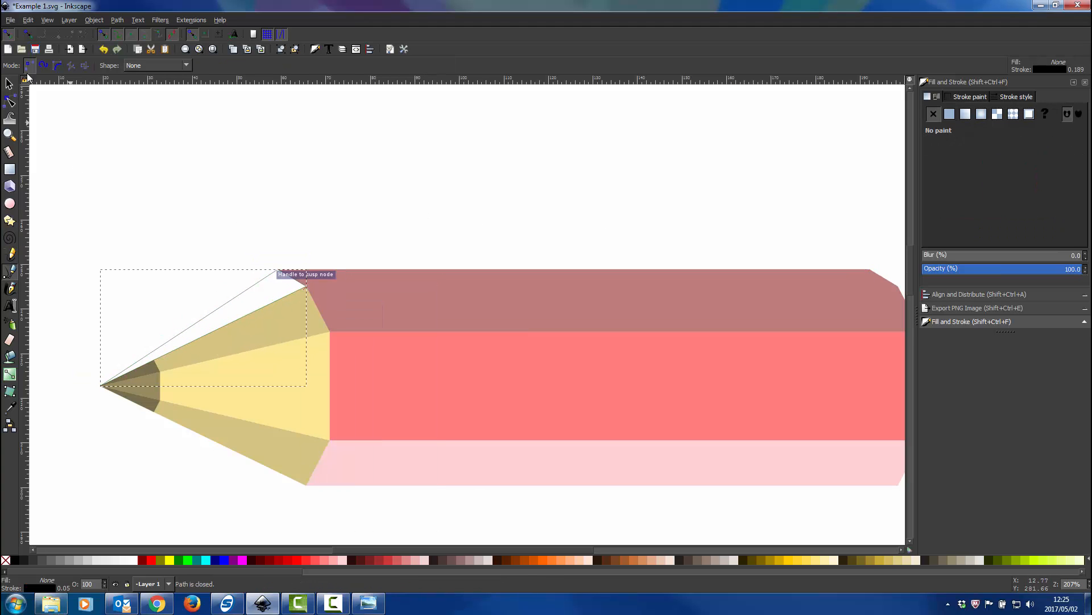
# Fill the new outer wood triangle with 806600, remove its stroke, and set its opacity to 41.6%
pyautogui.press('s')
pyautogui.click(754, 558)
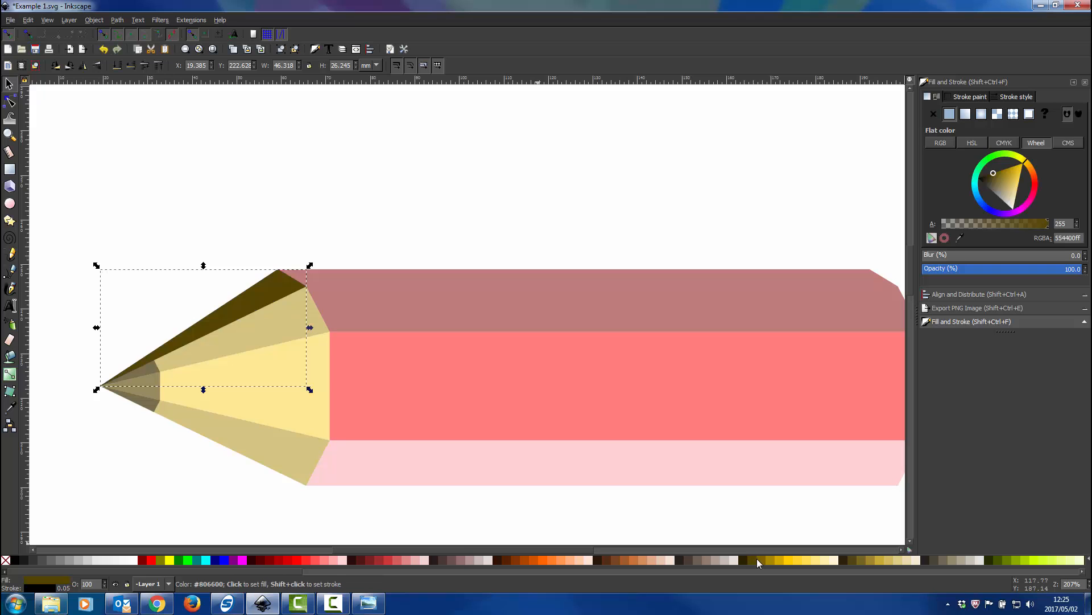
pyautogui.keyDown('shift'); pyautogui.click(7, 560); pyautogui.keyUp('shift')
pyautogui.click(989, 269)
# Duplicate the outer wood triangle twice in place, filling the first copy with dark grey 1a1a1a and the second with green
pyautogui.scroll(3, 144, 392)
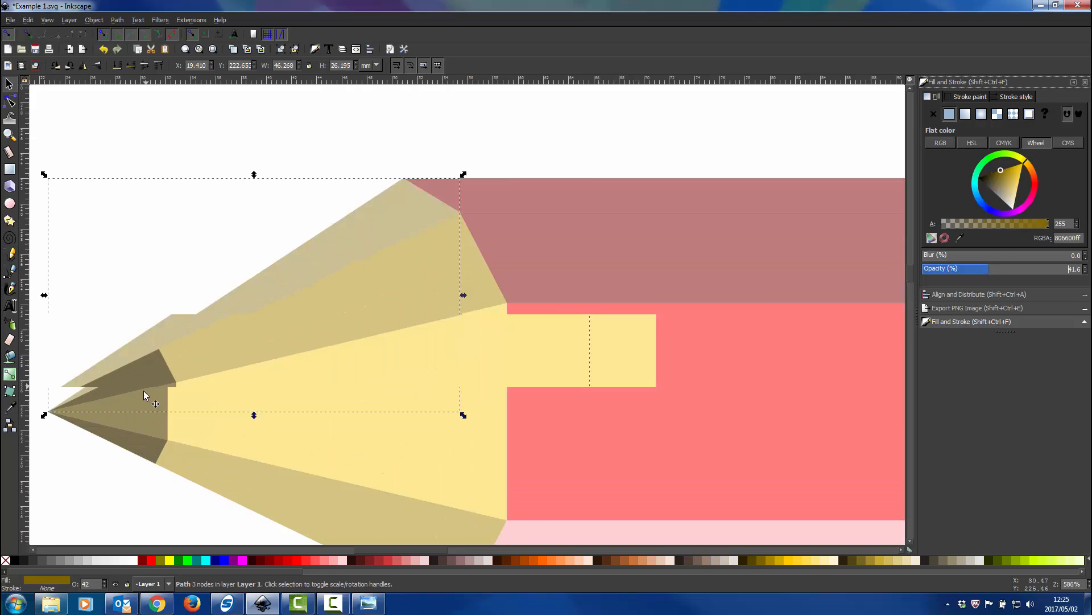
pyautogui.hotkey('ctrl', 'd')
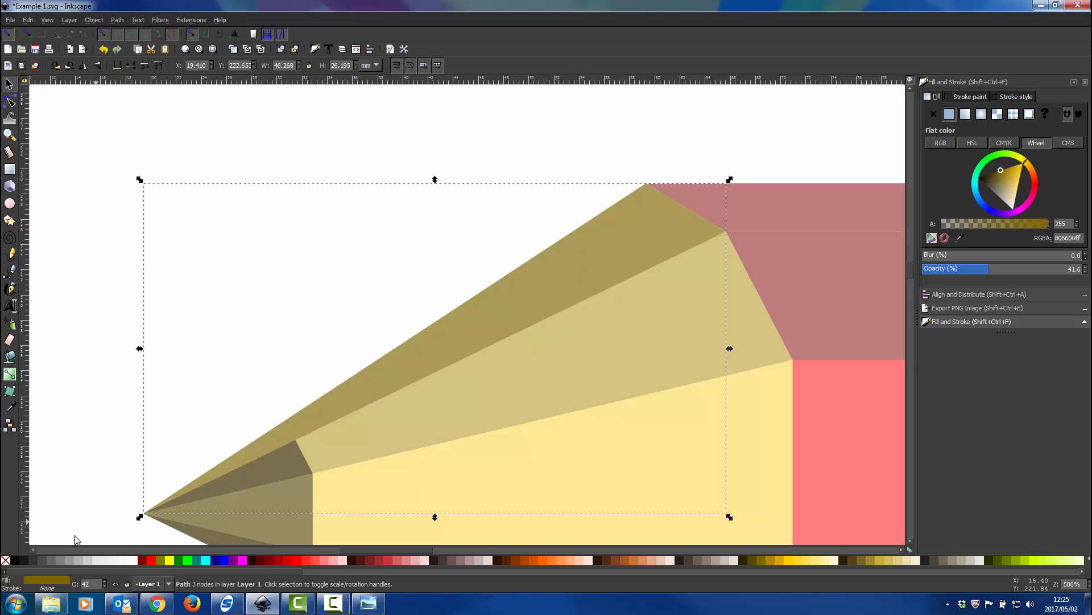
pyautogui.click(24, 560)
pyautogui.hotkey('ctrl', 'd')
pyautogui.click(186, 559)
# Move the green triangle to the tip's upper corner and intersect it with the dark grey triangle to form the outer tip facet
pyautogui.scroll(-1, 317, 370)
pyautogui.scroll(-3, 317, 370)
pyautogui.moveTo(529, 213); pyautogui.dragTo(103, 417)
pyautogui.keyDown('shift'); pyautogui.click(364, 295); pyautogui.keyUp('shift')
pyautogui.click(117, 20)
pyautogui.click(138, 112)
pyautogui.press('Escape')
pyautogui.scroll(-2, 296, 348)
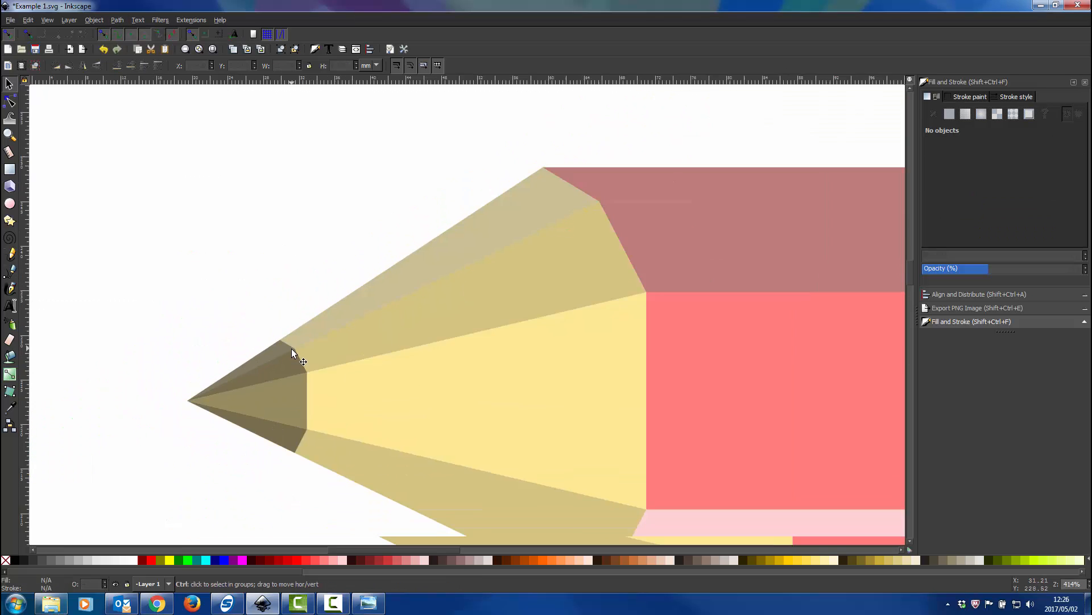
# Duplicate the outermost upper wood and tip facets, flip the copies vertically, and place them along the lower side of the point
pyautogui.click(305, 334)
pyautogui.keyDown('shift'); pyautogui.click(272, 355); pyautogui.keyUp('shift')
pyautogui.hotkey('ctrl', 'd')
pyautogui.click(97, 65)
pyautogui.scroll(-8, 455, 188)
pyautogui.moveTo(455, 180); pyautogui.dragTo(456, 344)
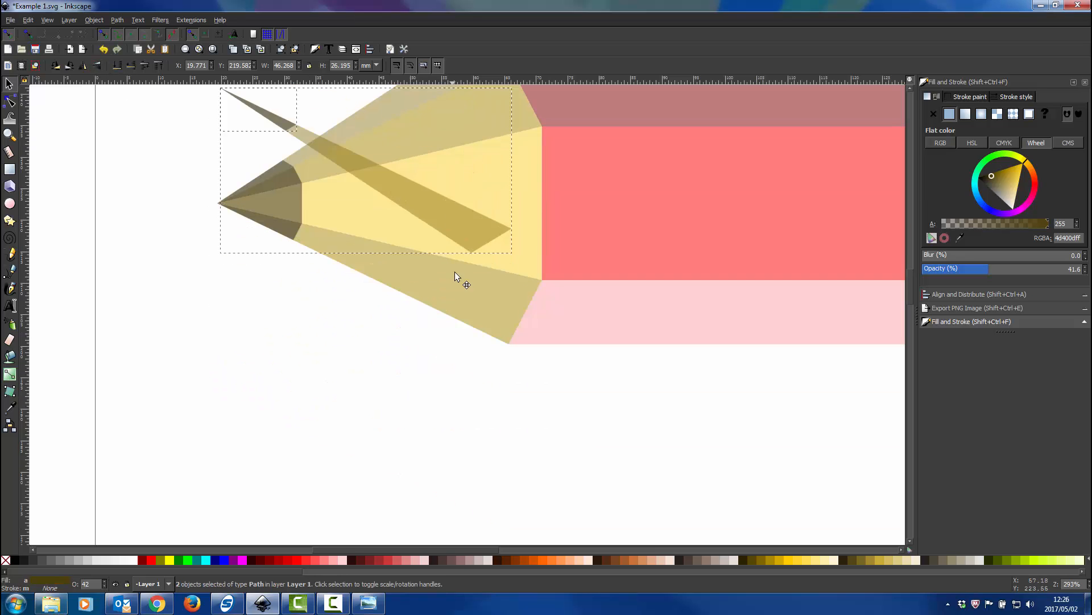
pyautogui.click(647, 397)
# Duplicate the thin outermost upper body strip, flip the copy vertically, and place it along the body's lower edge
pyautogui.scroll(-2, 647, 397)
pyautogui.hscroll(4, 649, 229)
pyautogui.click(646, 223)
pyautogui.hotkey('ctrl', 'd')
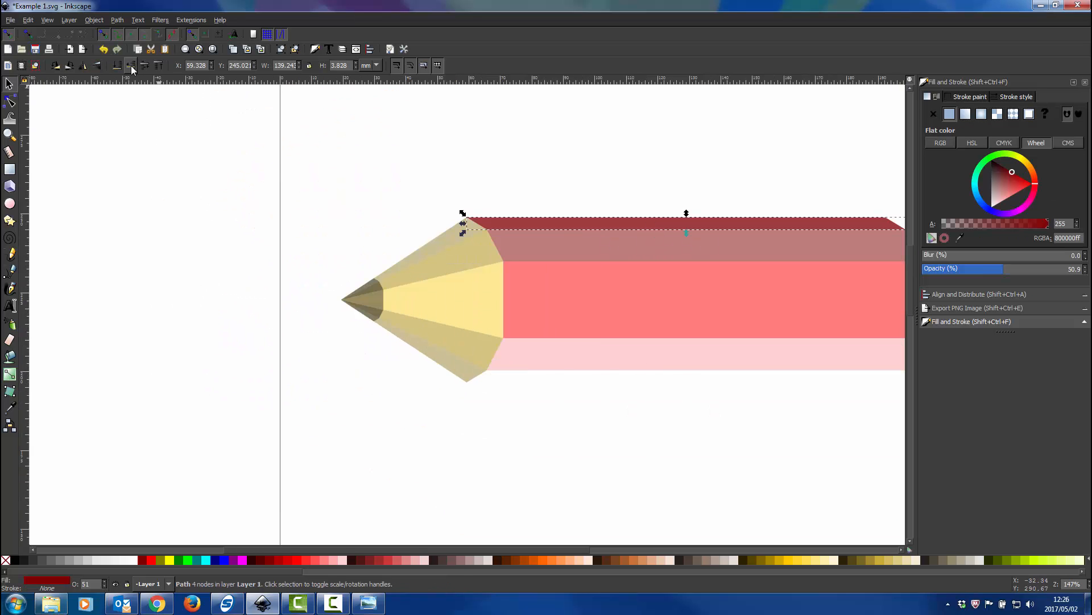
pyautogui.click(97, 65)
pyautogui.moveTo(593, 224); pyautogui.dragTo(593, 379)
pyautogui.click(573, 431)
# Recolour the outermost lower body strip very pale pink and the adjacent lower body facet a light red
pyautogui.scroll(-4, 573, 431)
pyautogui.scroll(4, 599, 438)
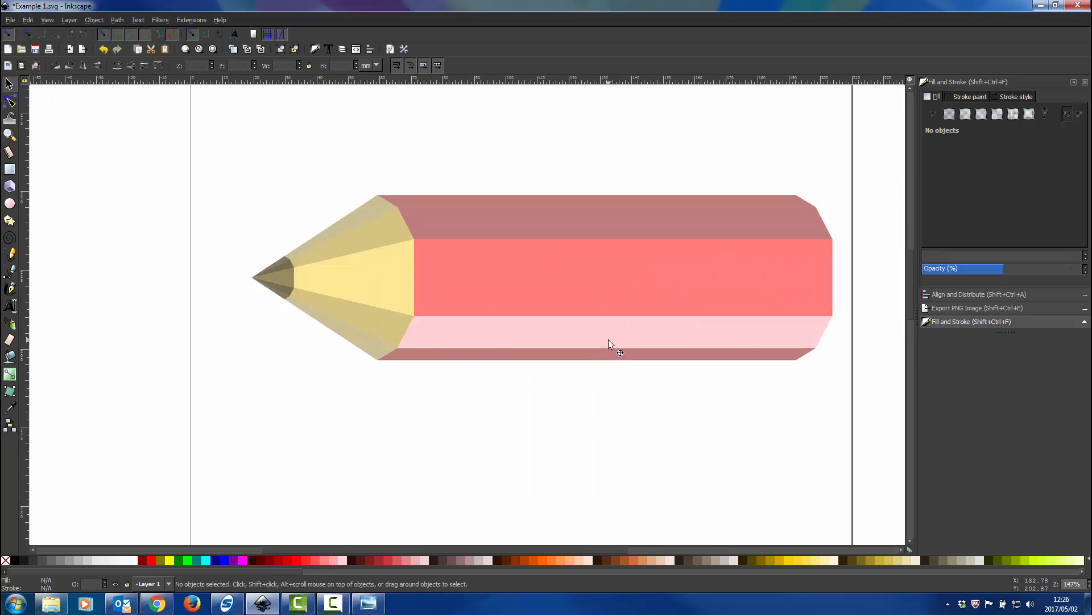
pyautogui.click(607, 353)
pyautogui.click(343, 560)
pyautogui.click(464, 334)
pyautogui.click(316, 560)
# Fill the outermost lower wood facet with pale yellow and the adjacent lower wood facet with yellow ffdd55
pyautogui.click(367, 345)
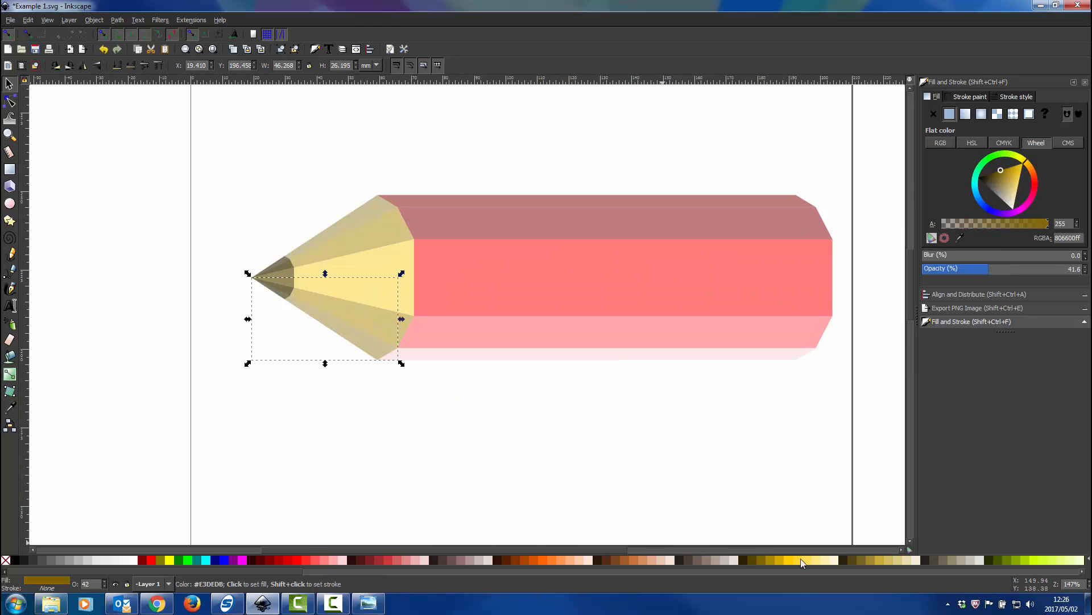
pyautogui.click(823, 560)
pyautogui.click(391, 327)
pyautogui.click(808, 559)
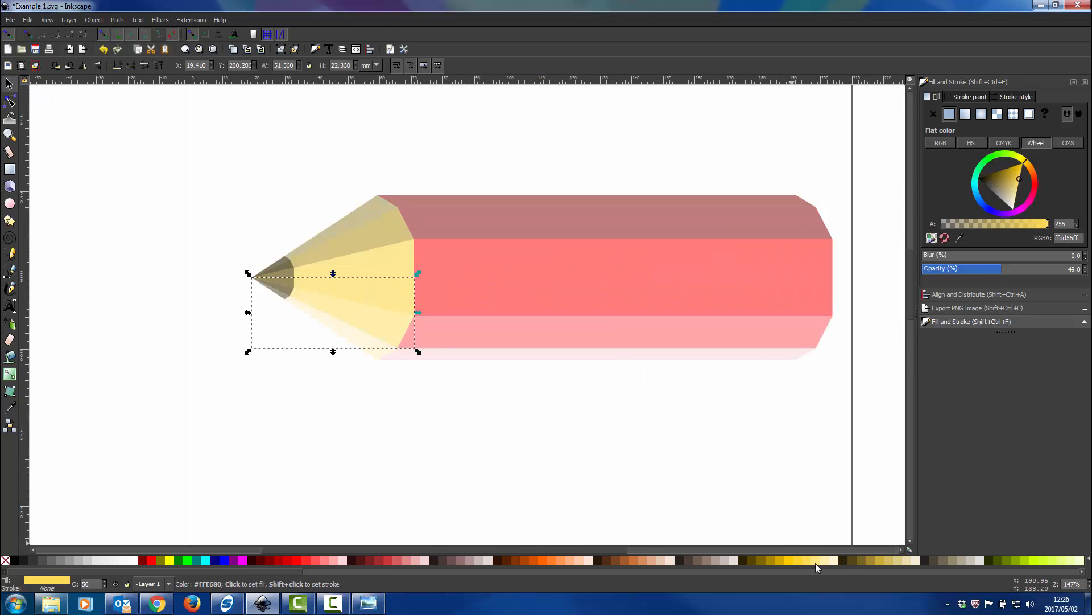
# Fill the outermost lower facet of the pencil's tip with a light gray
pyautogui.click(281, 291)
pyautogui.click(102, 560)
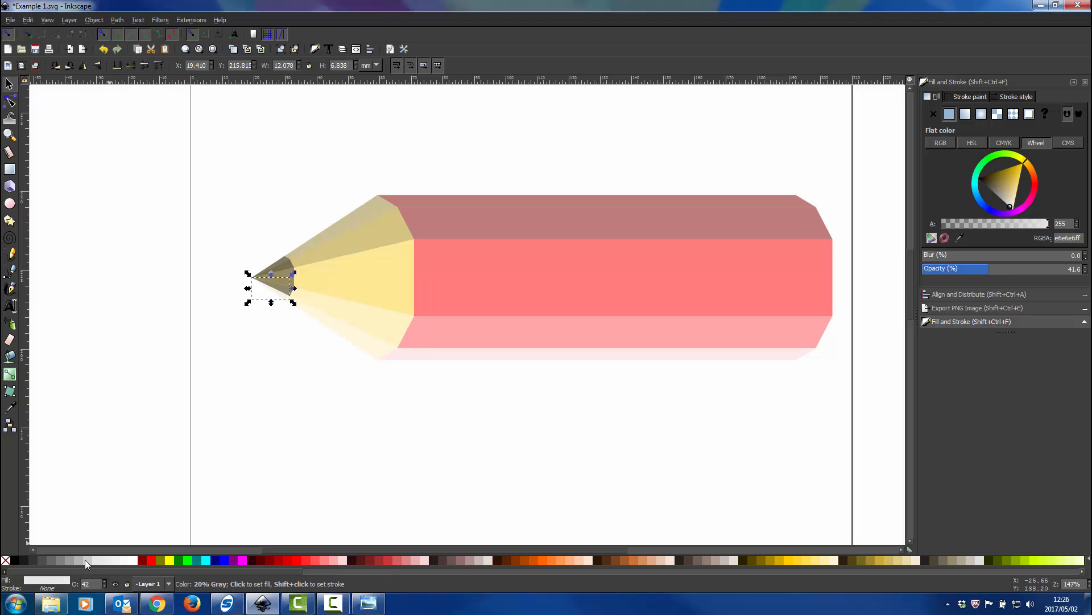
pyautogui.click(327, 408)
pyautogui.scroll(-2, 327, 408)
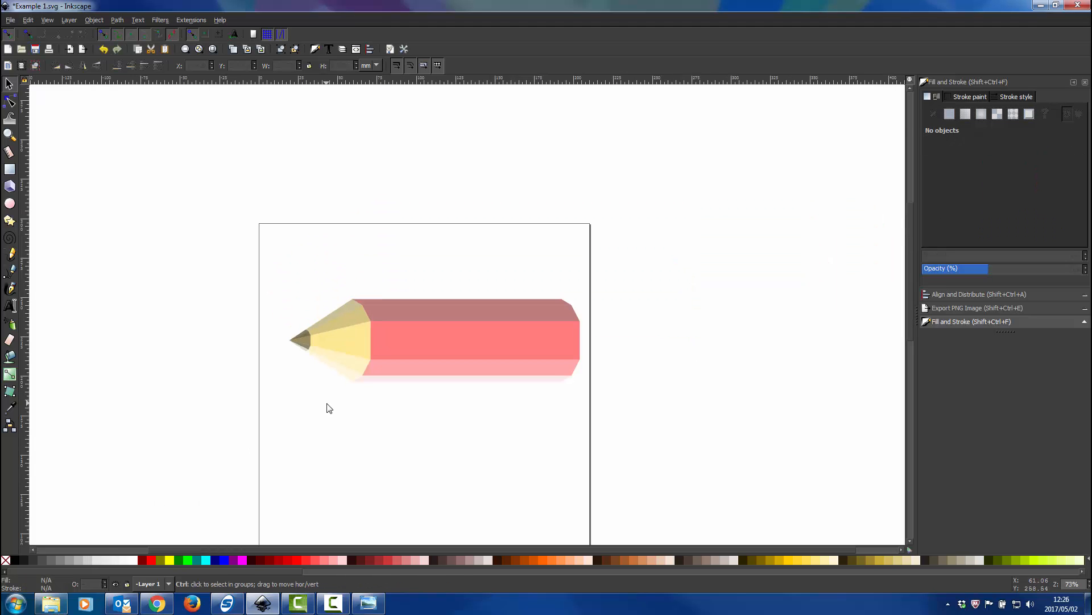
pyautogui.scroll(1, 370, 380)
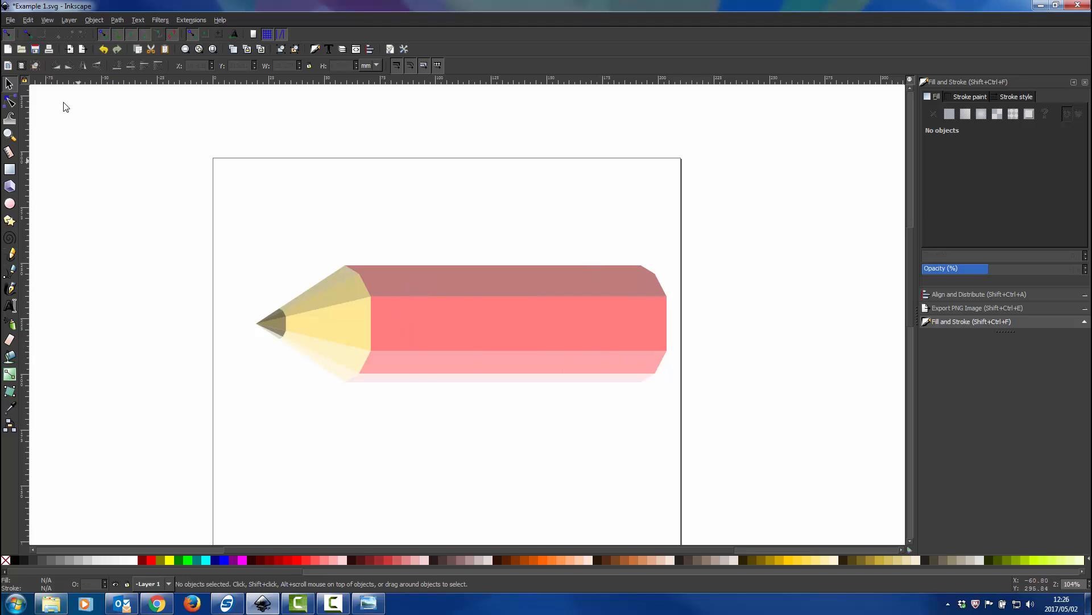
# Squash all the pencil's parts together vertically to a height of about 38.3 mm, keeping the lower edge in place
pyautogui.moveTo(799, 247); pyautogui.dragTo(102, 447)
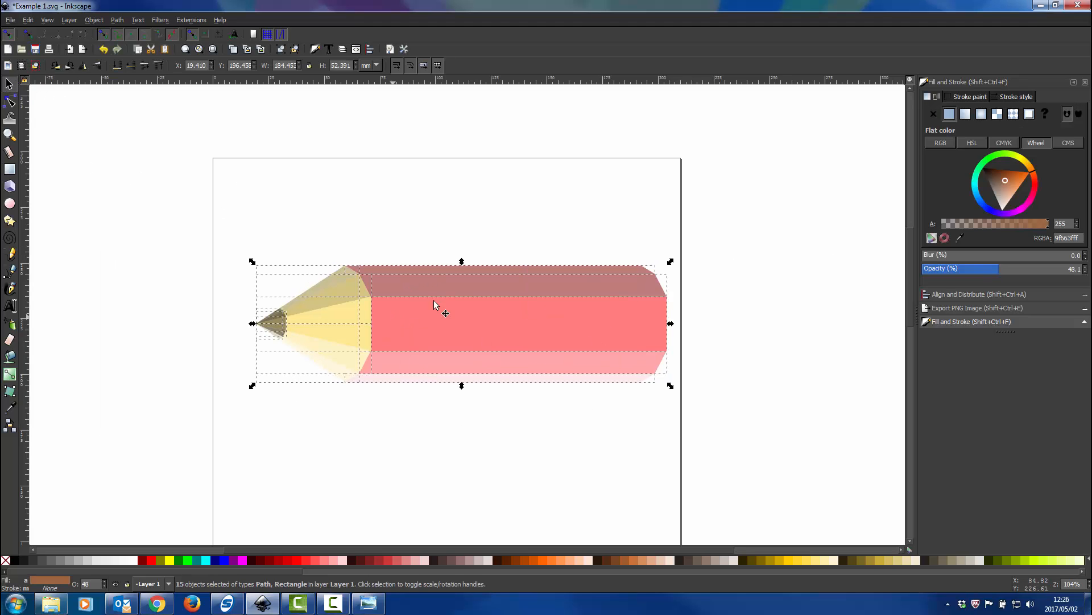
pyautogui.moveTo(462, 262); pyautogui.dragTo(462, 290)
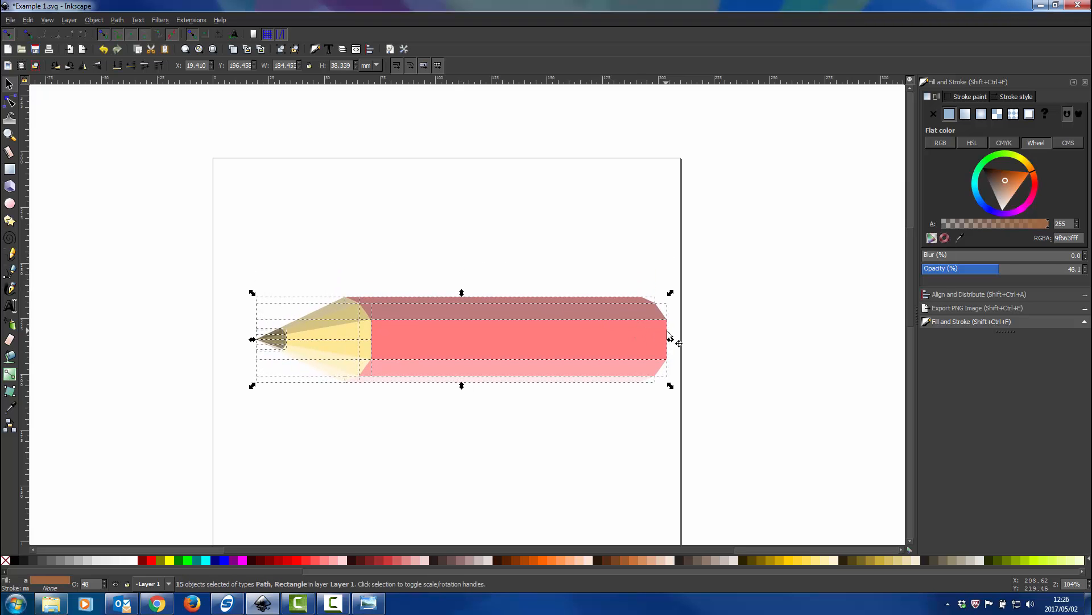
pyautogui.moveTo(672, 342)
pyautogui.mouseDown()
pyautogui.moveTo(688, 341)
pyautogui.moveTo(675, 344)
pyautogui.mouseUp()
pyautogui.click(739, 296)
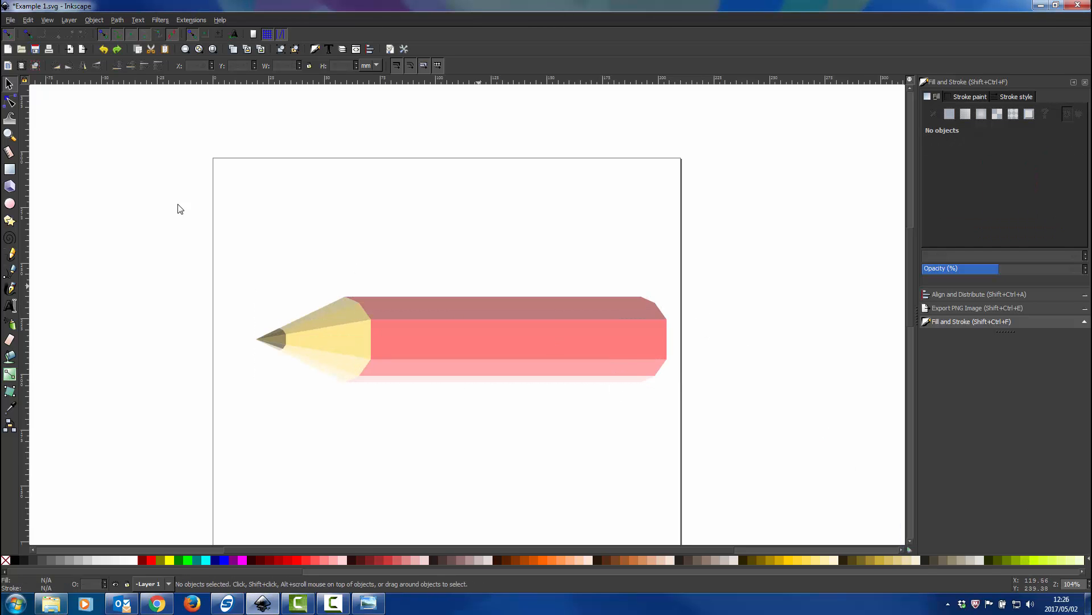
pyautogui.click(10, 101)
pyautogui.scroll(3, 607, 354)
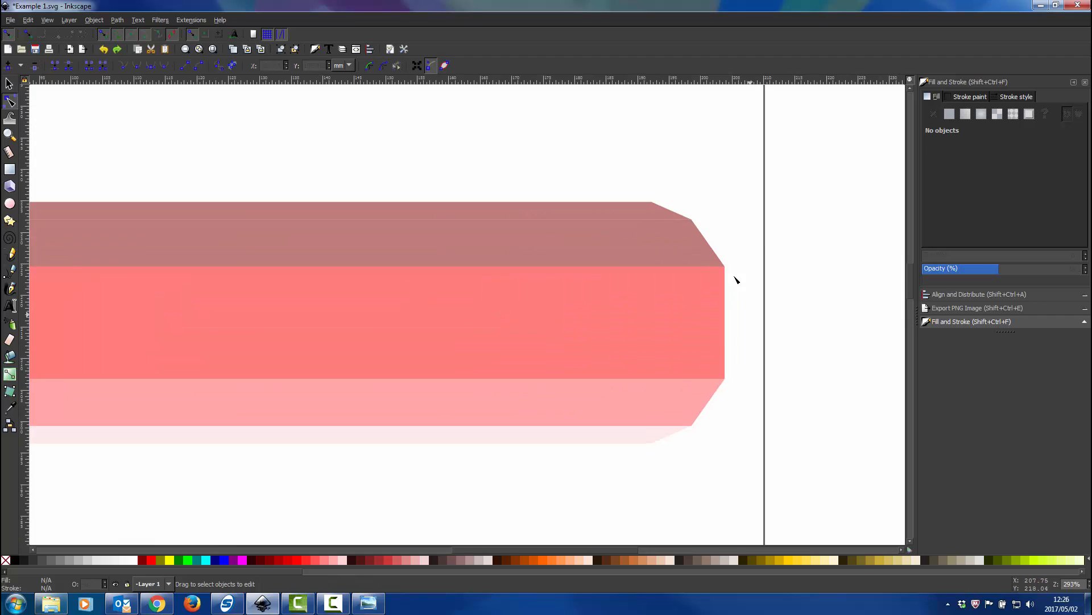
pyautogui.click(657, 216)
pyautogui.keyDown('shift'); pyautogui.click(673, 247); pyautogui.keyUp('shift')
pyautogui.keyDown('shift'); pyautogui.click(695, 313); pyautogui.keyUp('shift')
pyautogui.keyDown('shift'); pyautogui.click(702, 390); pyautogui.keyUp('shift')
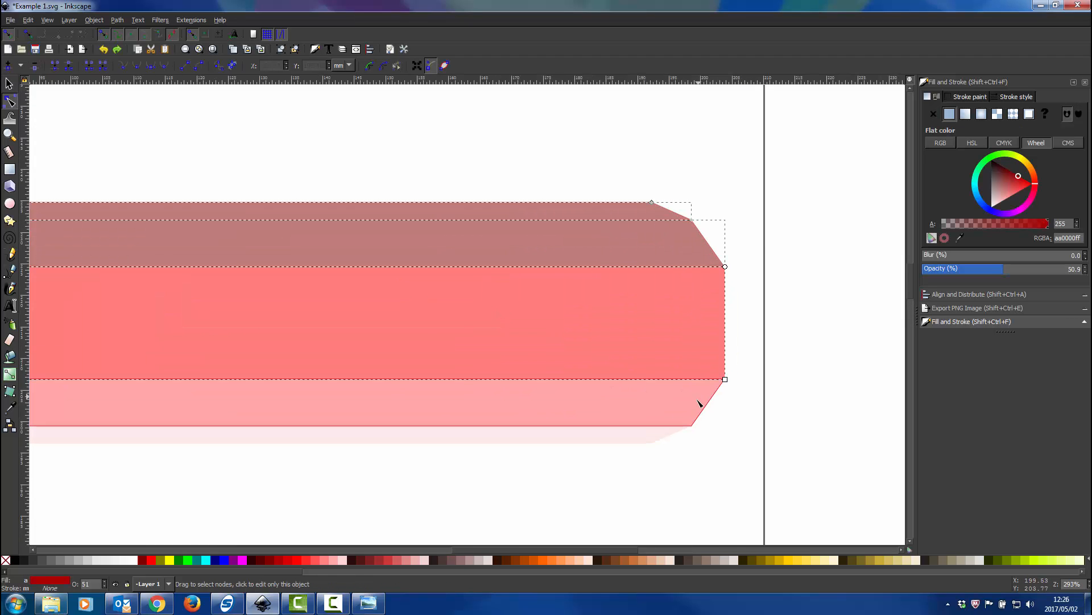
pyautogui.keyDown('shift'); pyautogui.click(676, 437); pyautogui.keyUp('shift')
pyautogui.moveTo(767, 153); pyautogui.dragTo(590, 511)
pyautogui.click(130, 104)
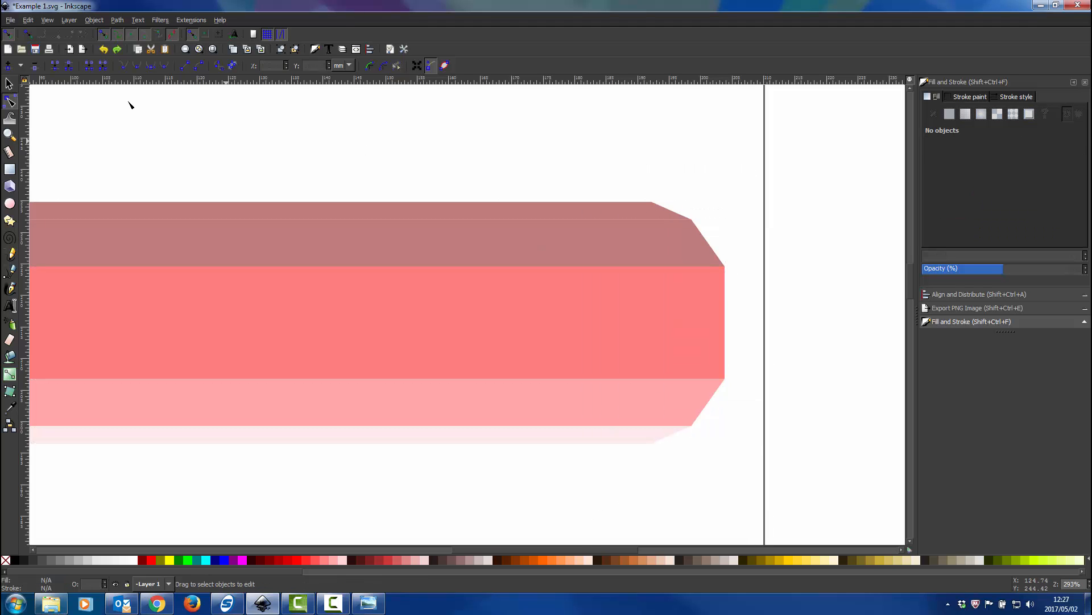
# Try to convert the stroke of the central body rectangle to a path
pyautogui.click(9, 85)
pyautogui.click(276, 271)
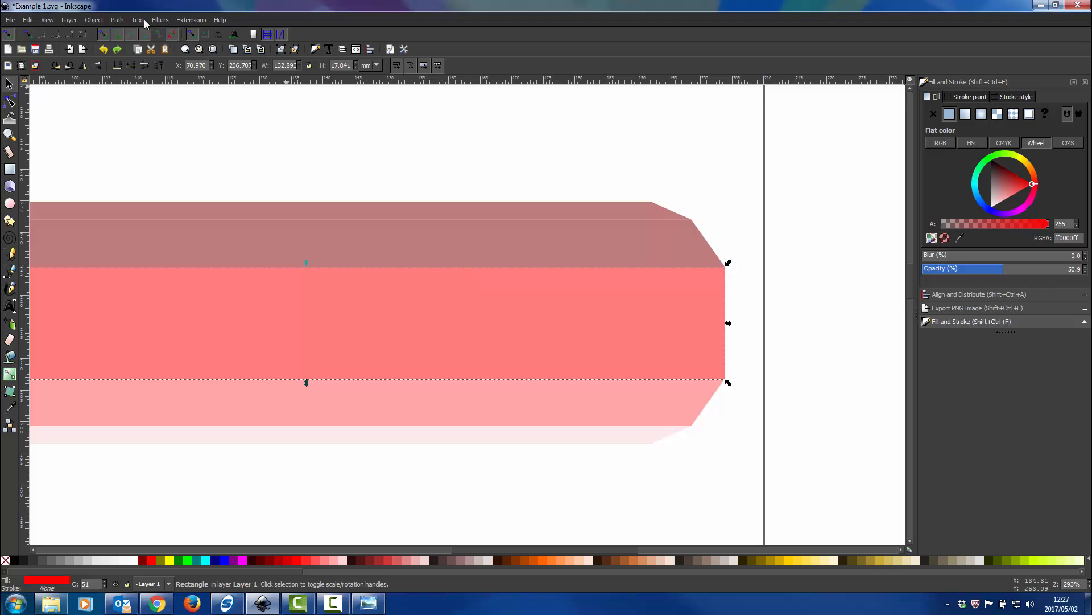
pyautogui.click(119, 23)
pyautogui.click(126, 47)
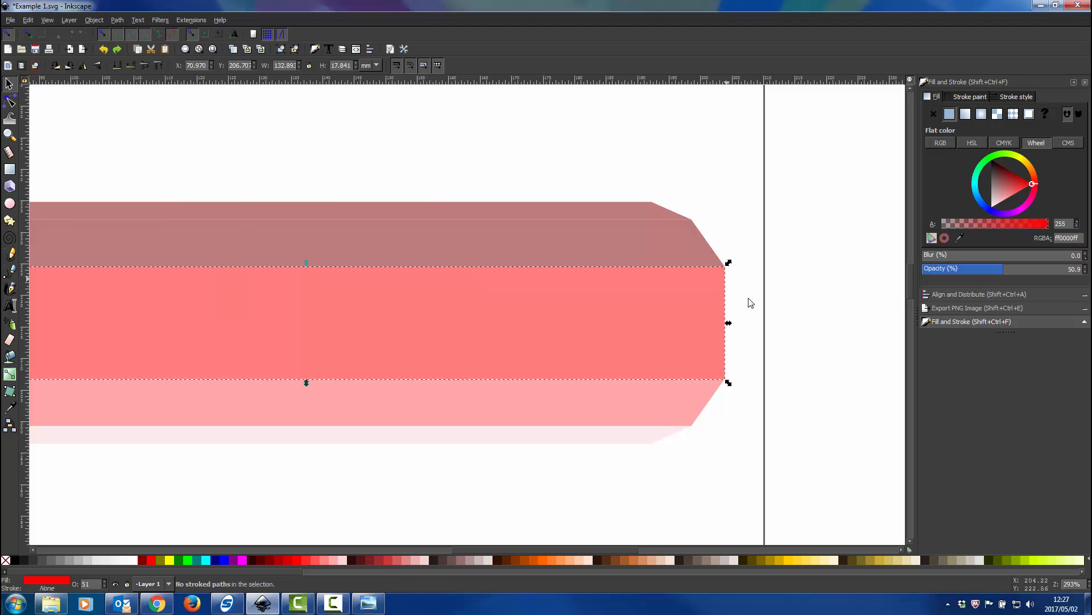
pyautogui.click(784, 305)
# Move the blunt-end nodes of the four upper and lower body facets outward together, making the facets about 151 mm long
pyautogui.click(10, 100)
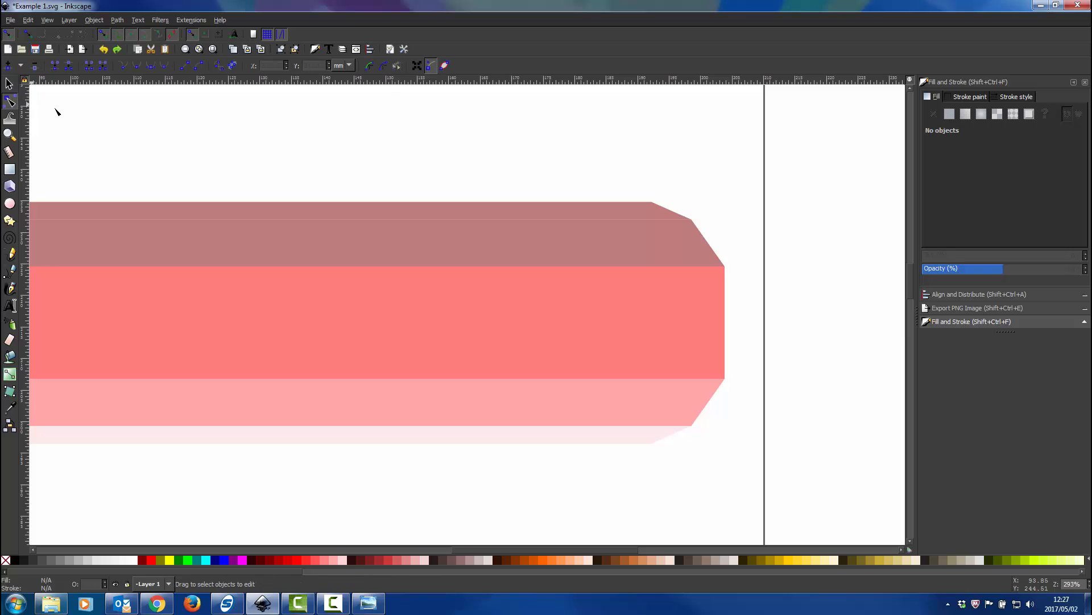
pyautogui.click(672, 242)
pyautogui.keyDown('shift'); pyautogui.click(685, 329); pyautogui.keyUp('shift')
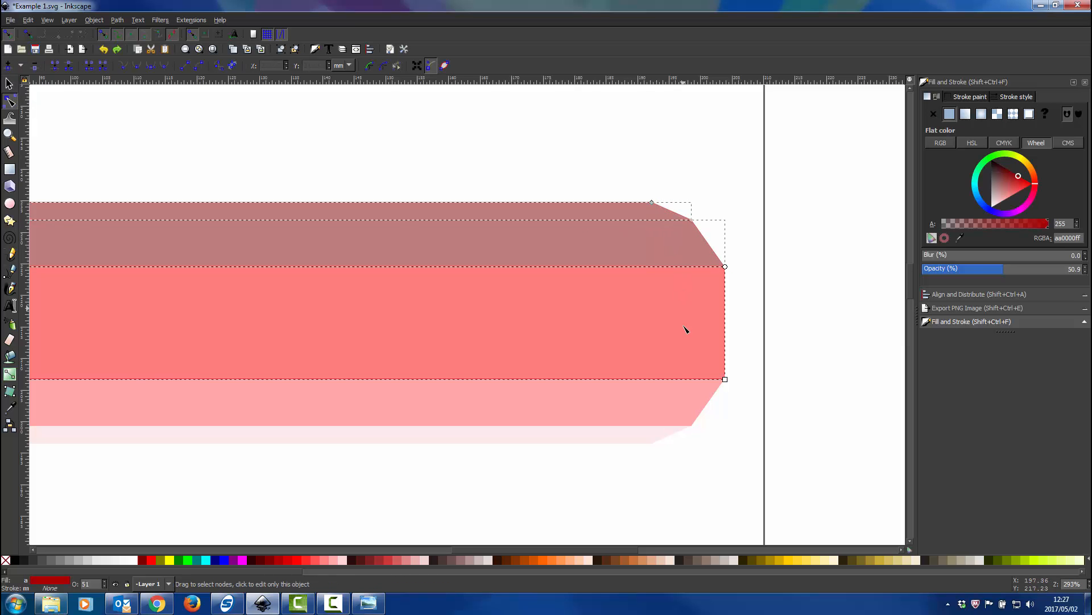
pyautogui.keyDown('shift'); pyautogui.click(673, 404); pyautogui.keyUp('shift')
pyautogui.keyDown('shift'); pyautogui.click(648, 436); pyautogui.keyUp('shift')
pyautogui.scroll(-1, 790, 359)
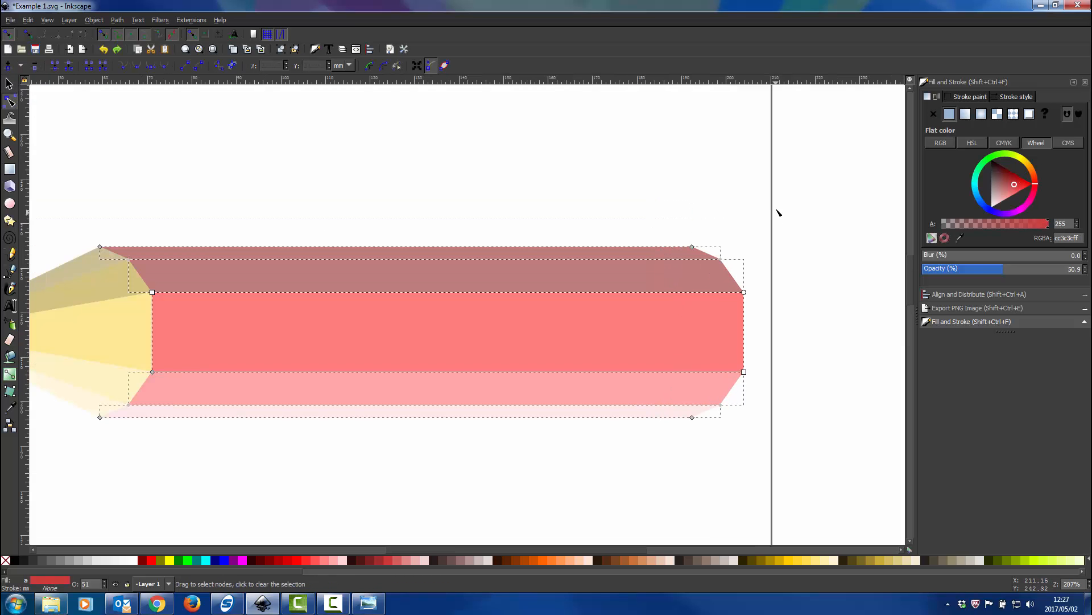
pyautogui.moveTo(774, 208); pyautogui.dragTo(677, 478)
pyautogui.press('Right')
pyautogui.press('Right')
pyautogui.press('Right')
pyautogui.press('Right')
pyautogui.press('Right')
pyautogui.press('Right')
pyautogui.press('Right')
pyautogui.press('Right')
pyautogui.press('Right')
pyautogui.press('Right')
pyautogui.press('Right')
pyautogui.press('Right')
pyautogui.press('Right')
pyautogui.press('Right')
pyautogui.press('Right')
pyautogui.press('Right')
pyautogui.press('Right')
pyautogui.press('Right')
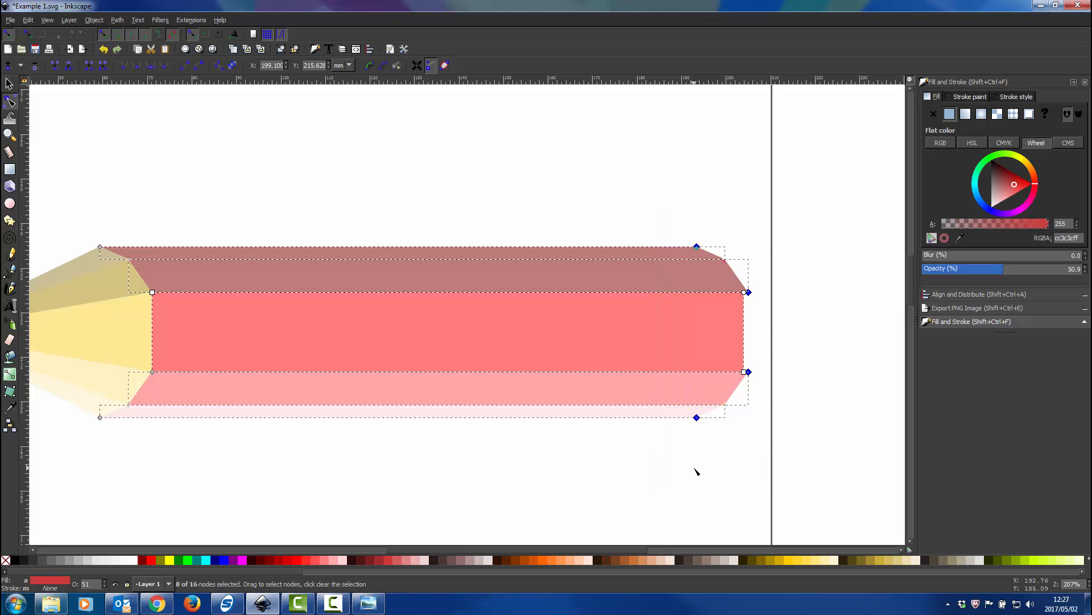
pyautogui.press('Right')
pyautogui.press('Right')
pyautogui.press('Right')
pyautogui.press('Right')
pyautogui.press('Right')
pyautogui.press('Right')
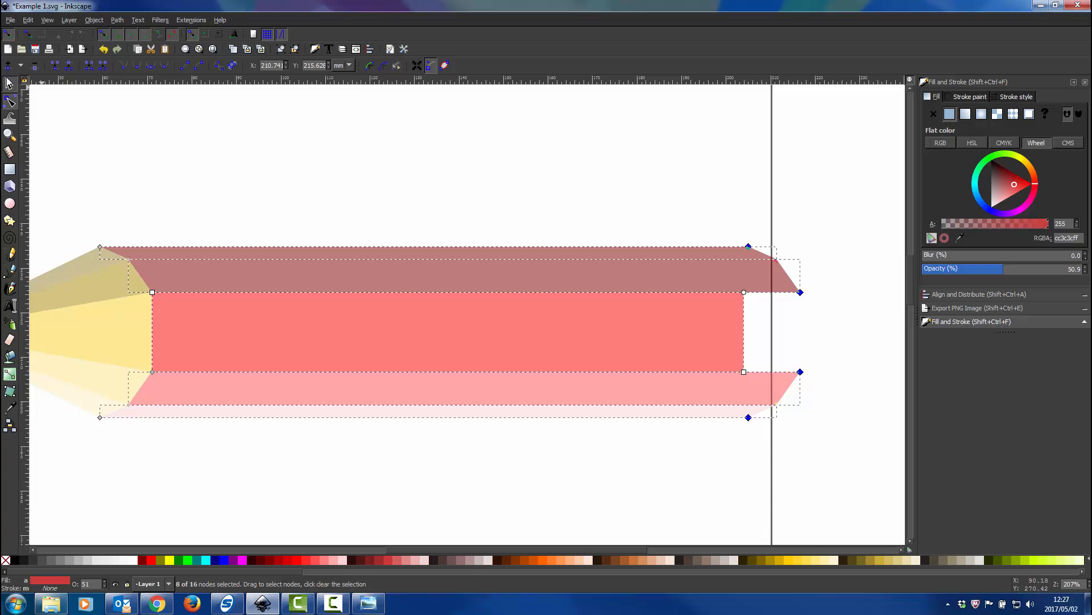
# Stretch the central body rectangle to about 145.6 mm wide so that it meets the ends of the lengthened facets
pyautogui.click(9, 84)
pyautogui.click(749, 334)
pyautogui.click(738, 332)
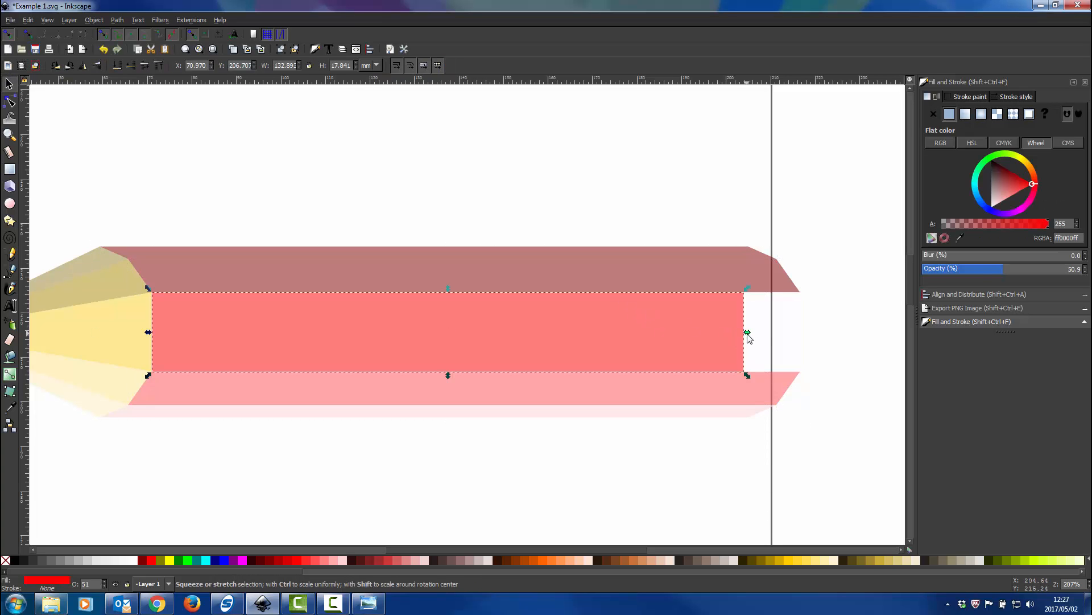
pyautogui.moveTo(747, 332); pyautogui.dragTo(808, 337)
pyautogui.click(843, 334)
pyautogui.scroll(-2, 821, 308)
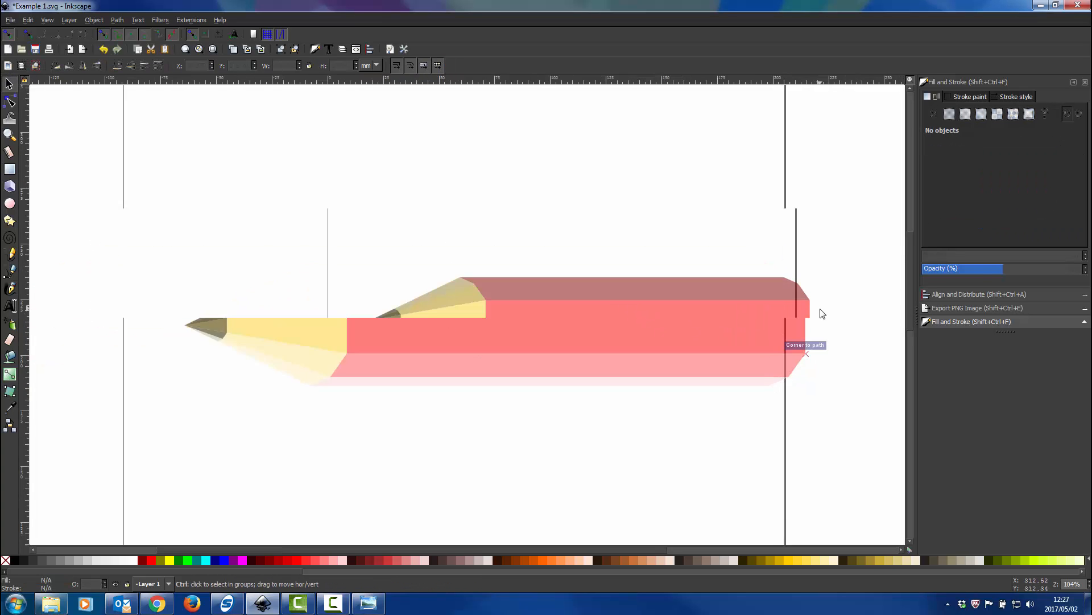
pyautogui.hscroll(2, 816, 310)
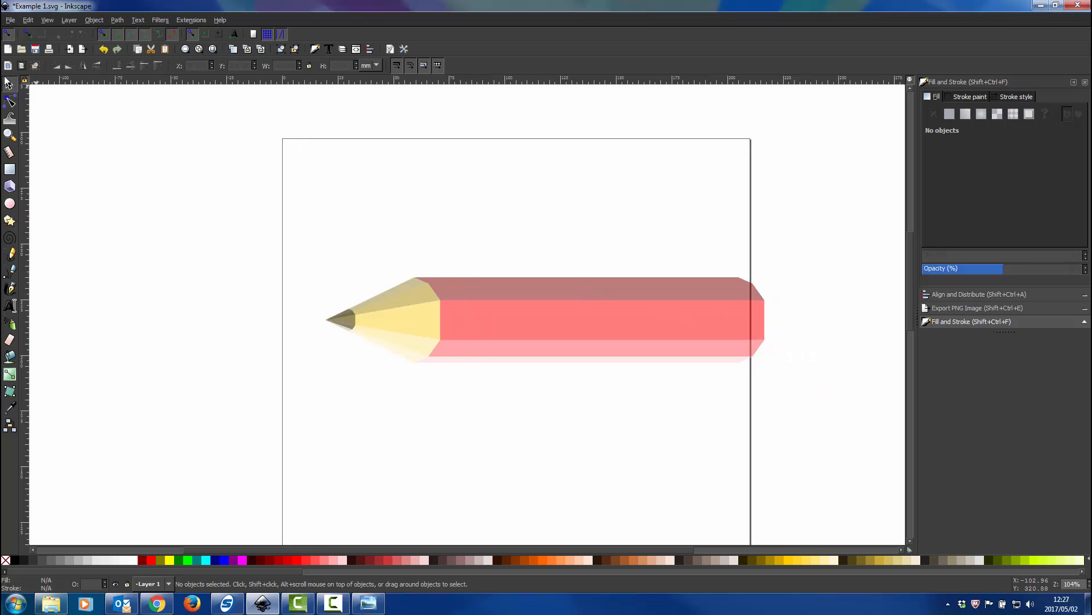
# Set the opacity of all the pencil's parts to 100%
pyautogui.moveTo(830, 245)
pyautogui.mouseDown()
pyautogui.moveTo(744, 286)
pyautogui.moveTo(231, 442)
pyautogui.moveTo(255, 431)
pyautogui.mouseUp()
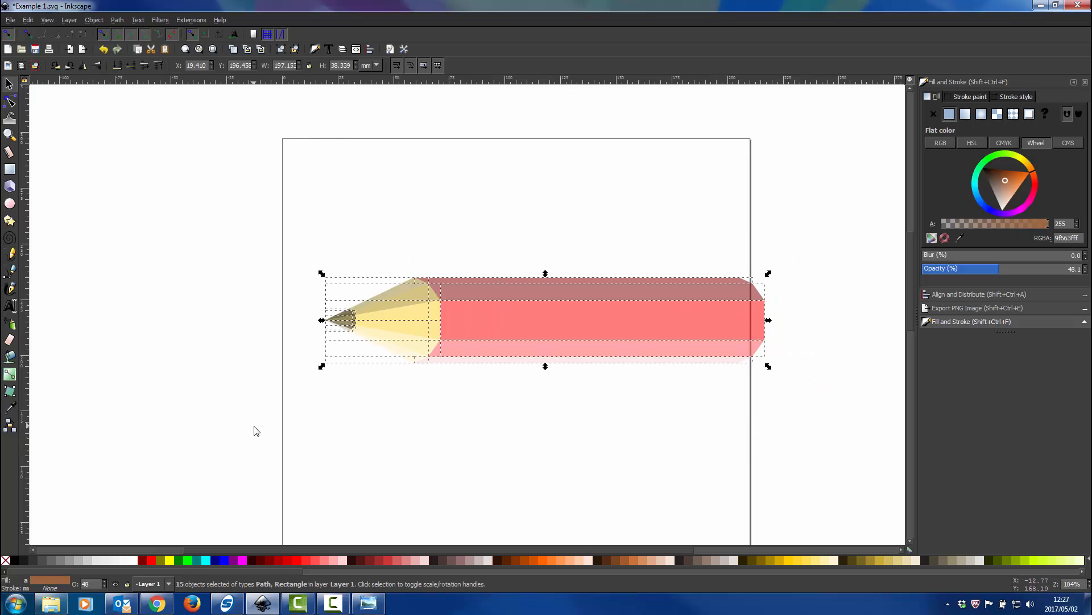
pyautogui.click(443, 414)
pyautogui.keyDown('ctrl'); pyautogui.scroll(1, 496, 395); pyautogui.keyUp('ctrl')
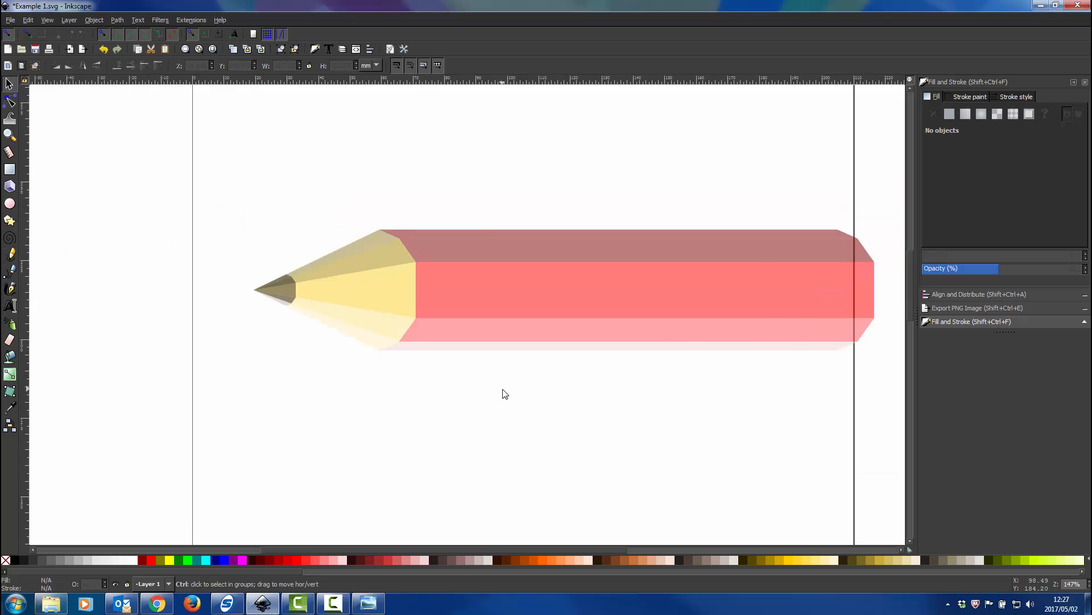
pyautogui.hscroll(4, 732, 290)
pyautogui.moveTo(844, 190)
pyautogui.mouseDown()
pyautogui.moveTo(316, 403)
pyautogui.moveTo(170, 441)
pyautogui.mouseUp()
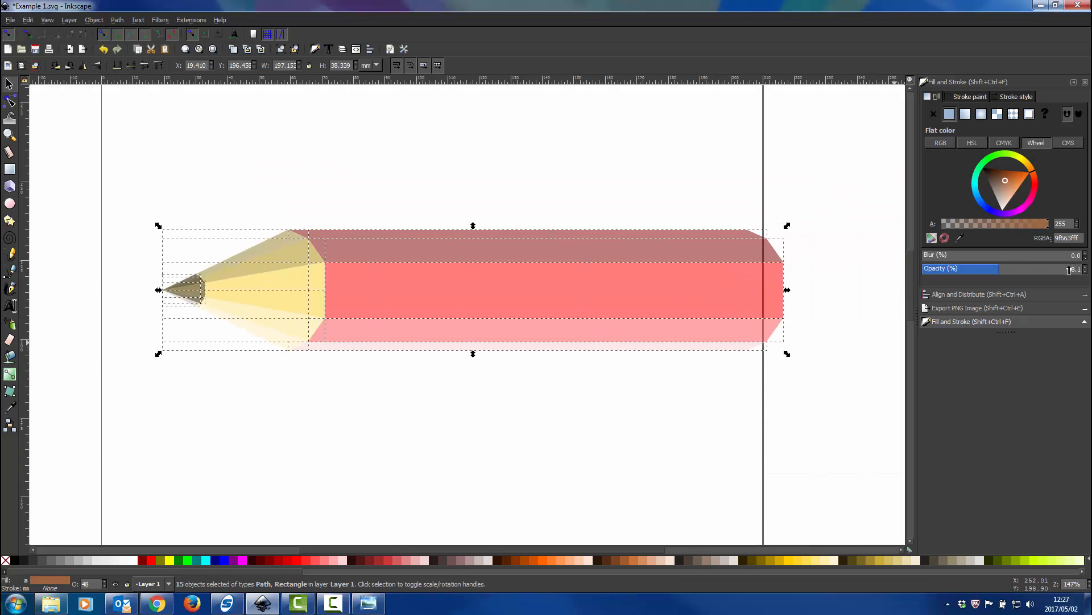
pyautogui.moveTo(1069, 270); pyautogui.dragTo(1090, 270)
pyautogui.click(437, 412)
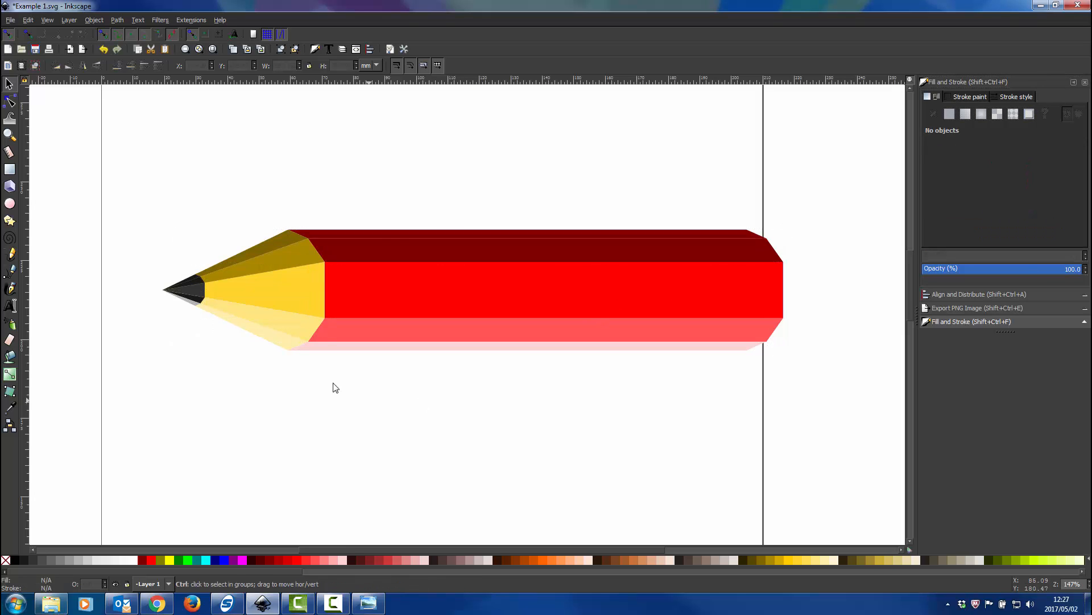
# Recolour the inner upper body facet red ff0000, the central body rectangle ff5555 and the inner lower body facet ff8080
pyautogui.click(388, 233)
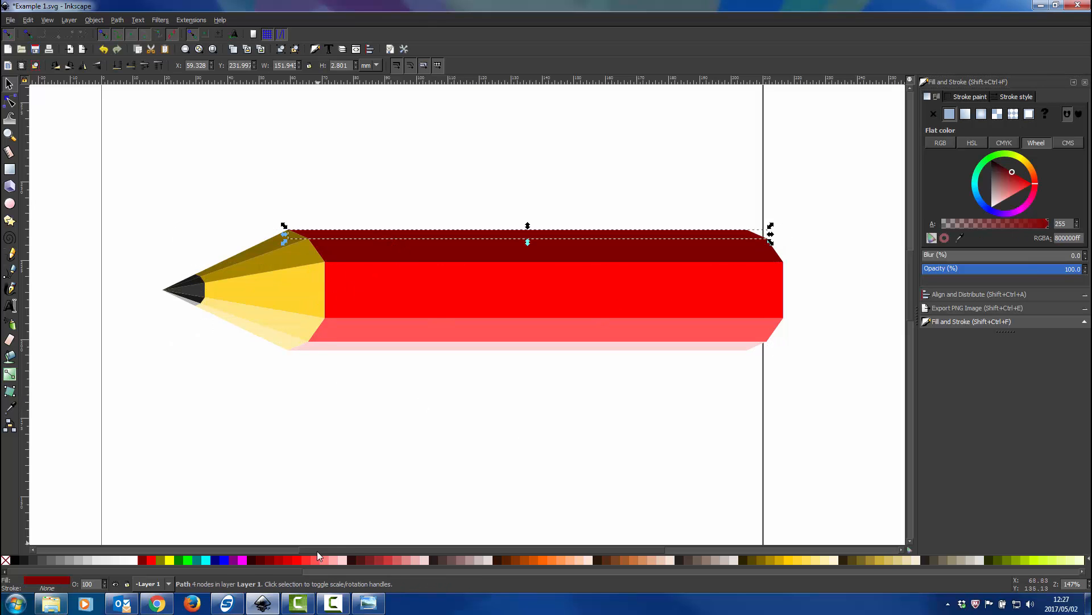
pyautogui.click(374, 245)
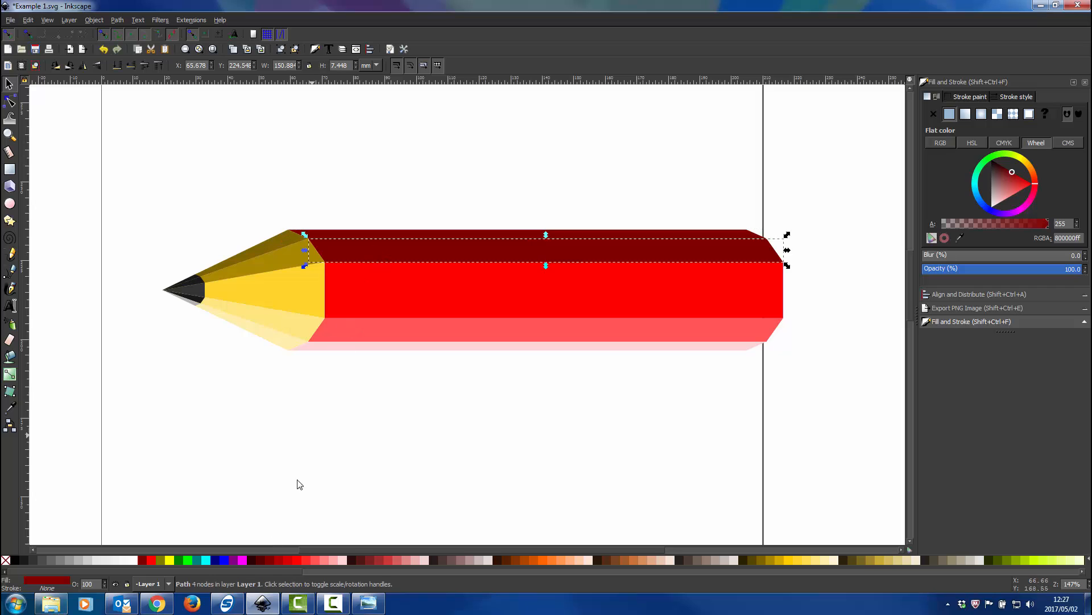
pyautogui.click(295, 559)
pyautogui.click(399, 310)
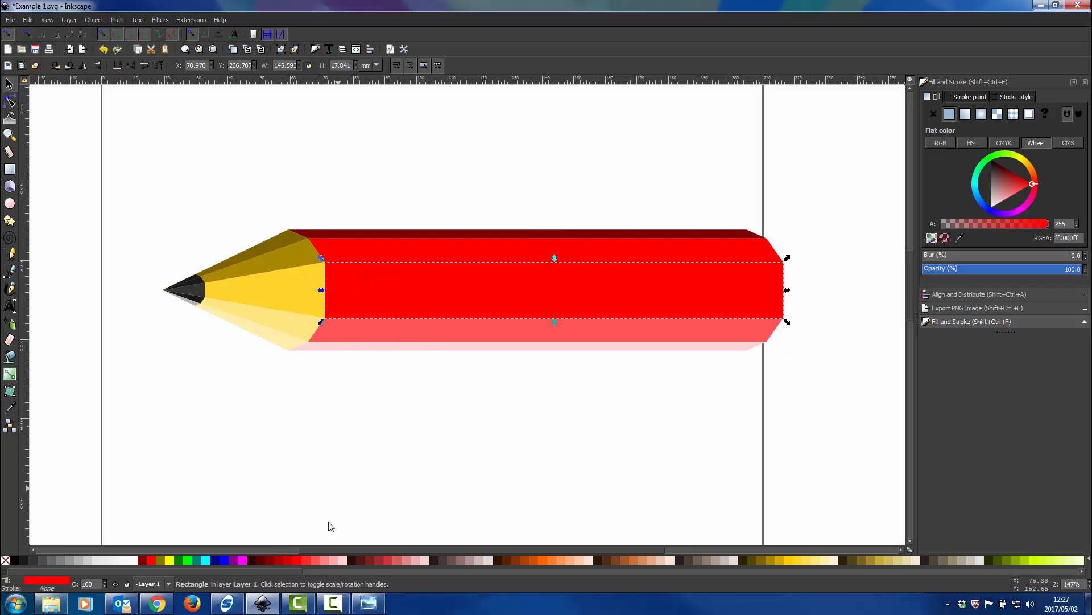
pyautogui.click(309, 559)
pyautogui.click(405, 326)
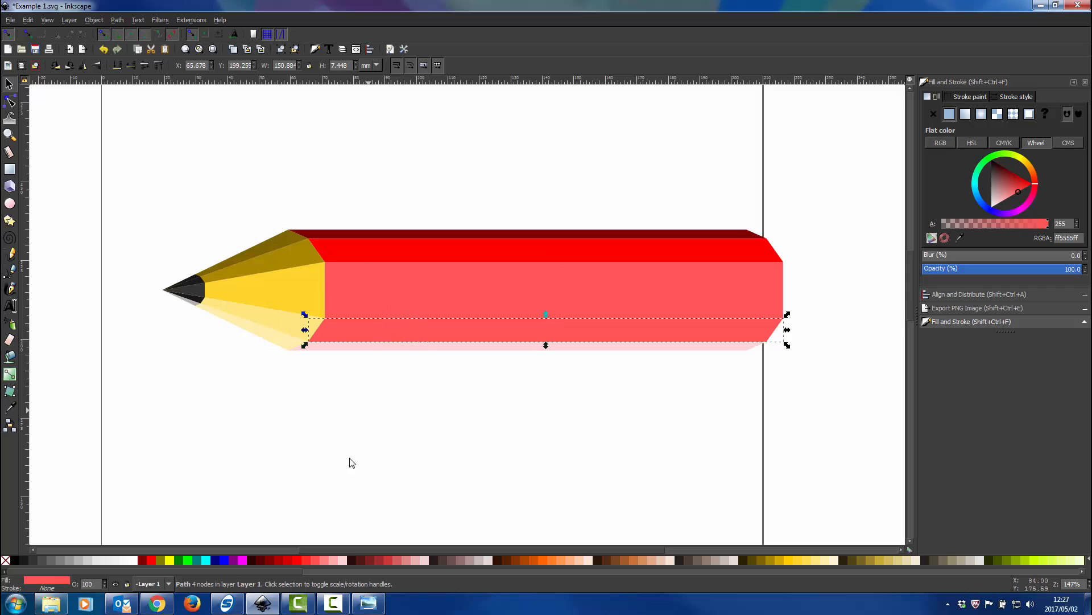
pyautogui.click(321, 560)
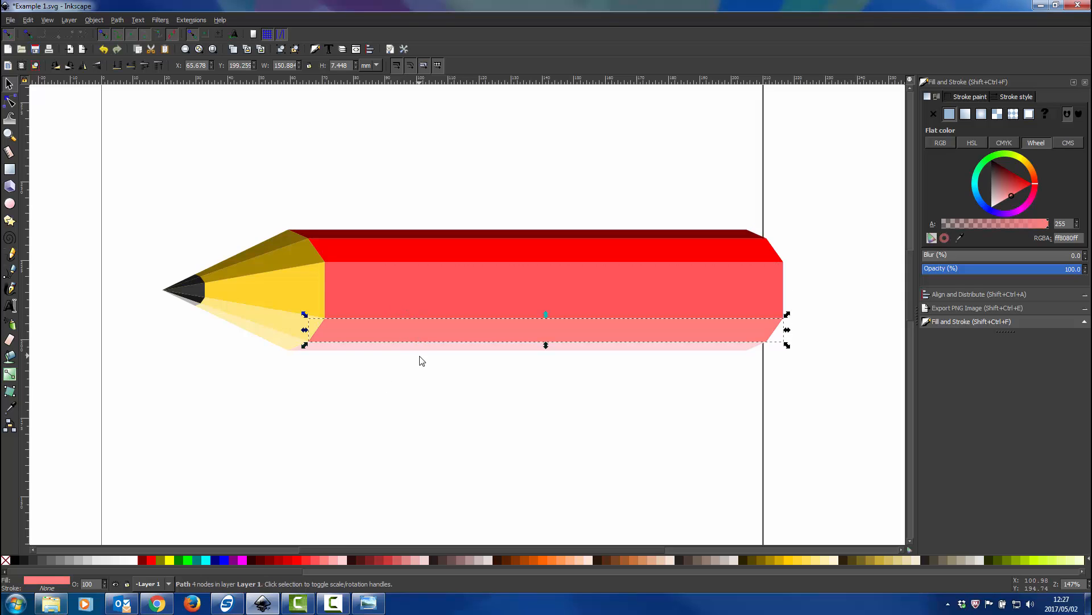
# Fill the outermost upper tip facet with black, the adjacent upper tip facet with gray 4d4d4d and the central tip facet with gray 808080
pyautogui.click(286, 239)
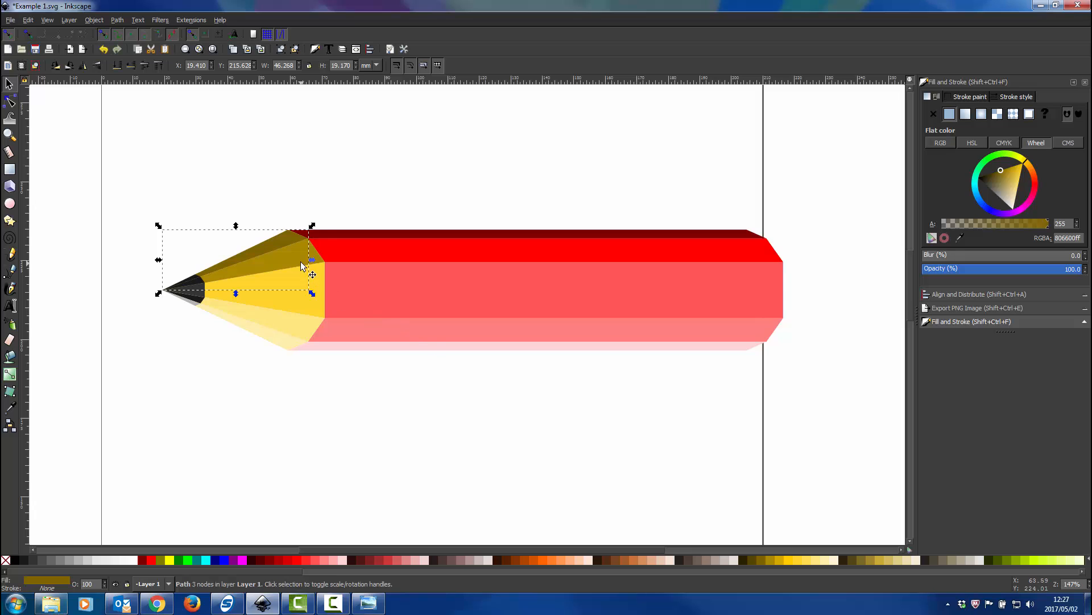
pyautogui.click(297, 259)
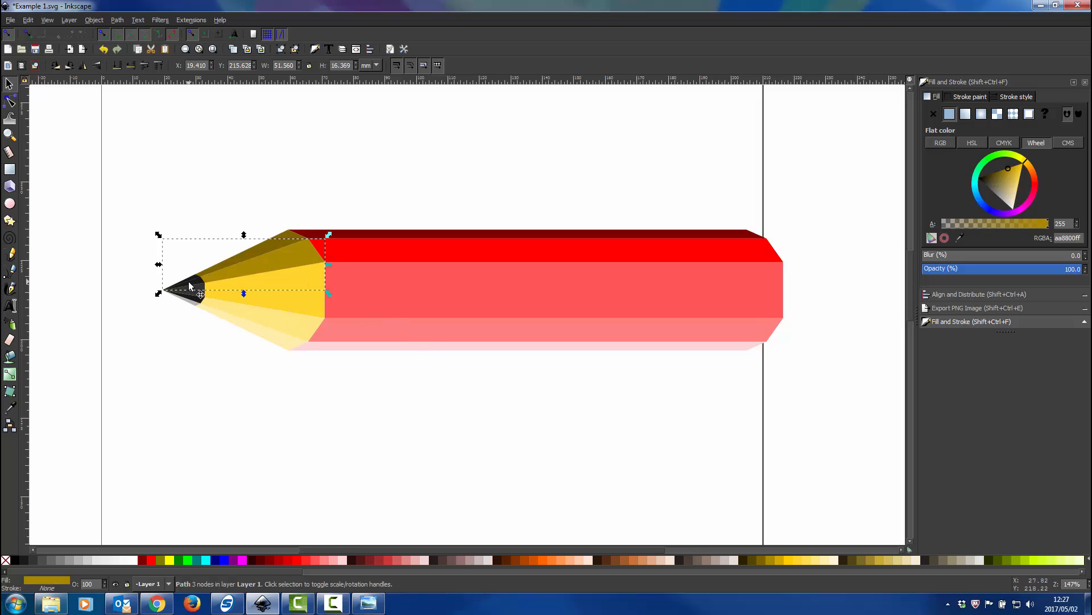
pyautogui.scroll(4, 189, 281)
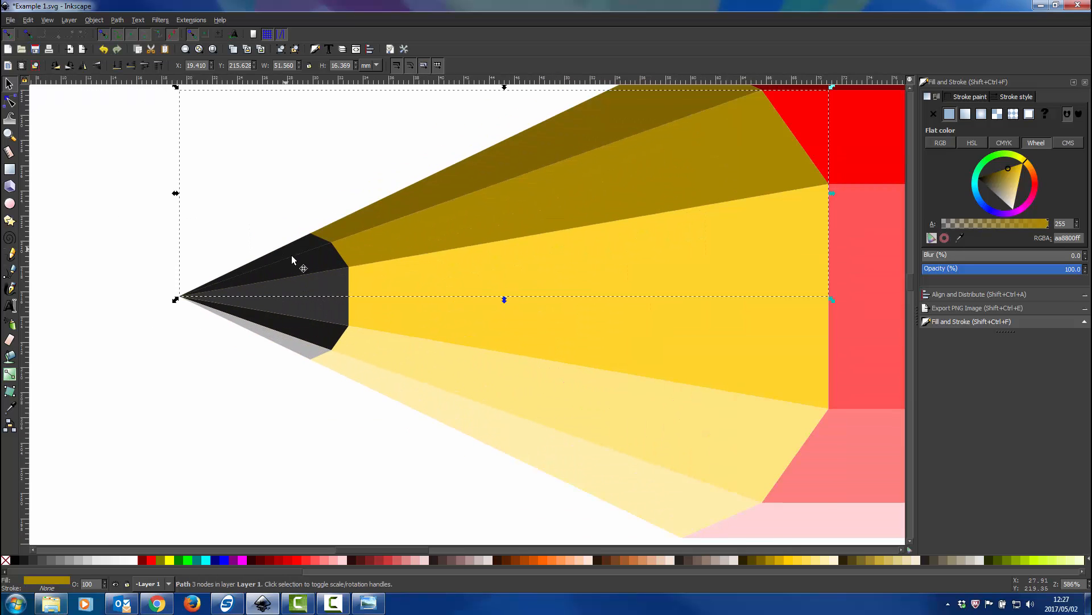
pyautogui.click(291, 259)
pyautogui.click(43, 560)
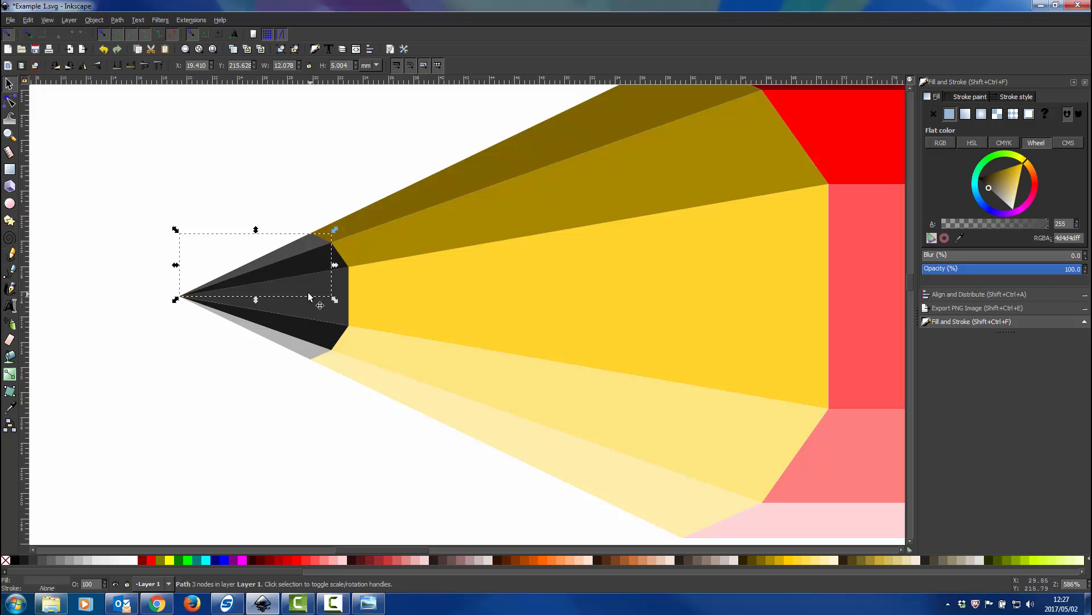
pyautogui.click(14, 561)
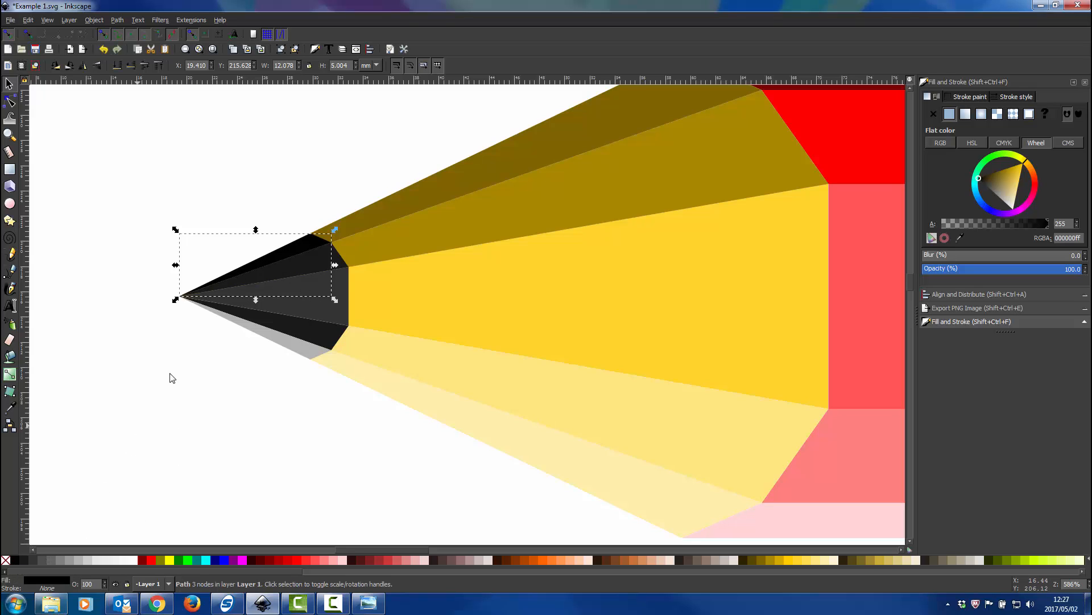
pyautogui.click(294, 268)
pyautogui.click(39, 559)
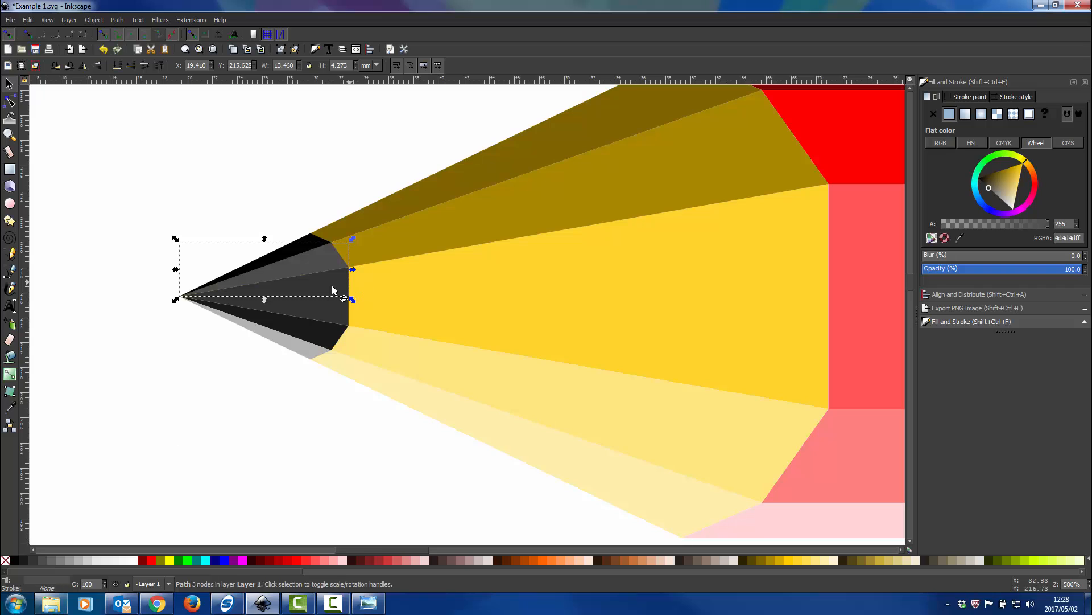
pyautogui.click(267, 302)
pyautogui.click(60, 558)
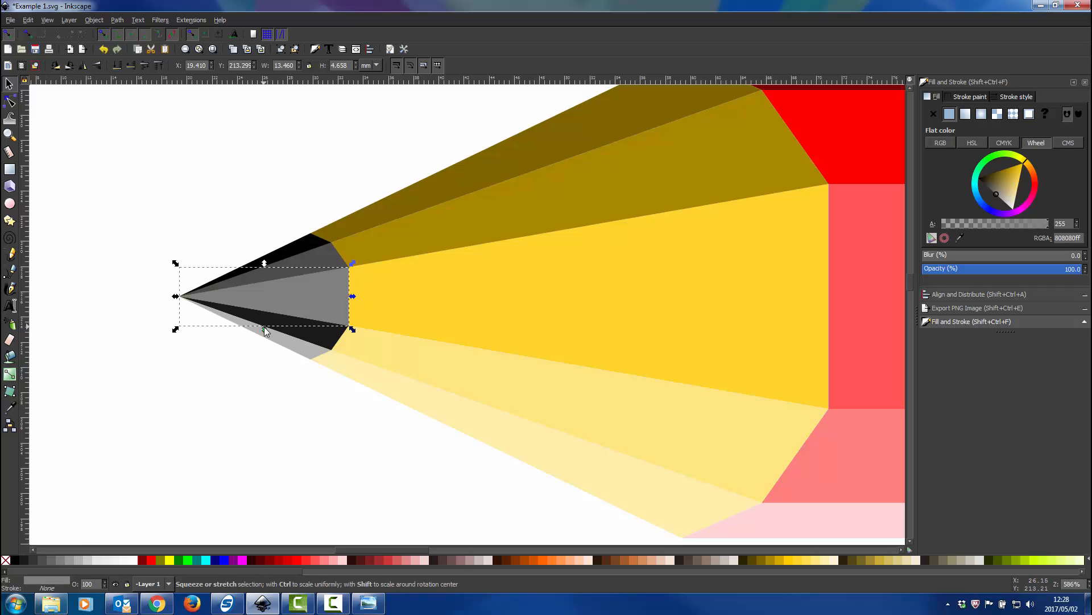
# Recolour the inner lower tip facet 30% gray b3b3b3 and the outermost lower tip facet a lighter gray
pyautogui.click(289, 335)
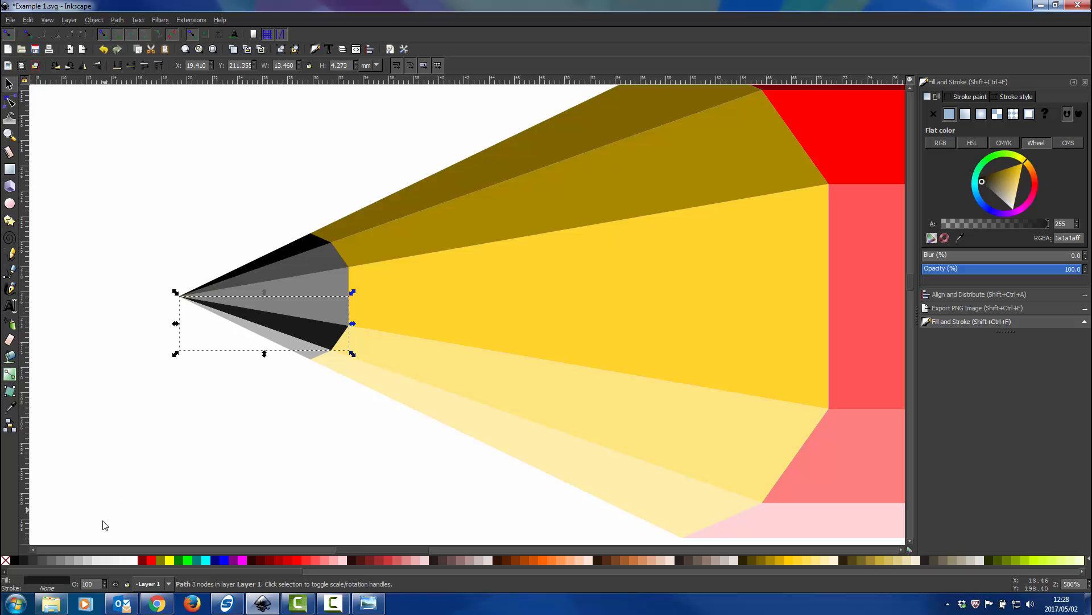
pyautogui.click(82, 559)
pyautogui.click(313, 357)
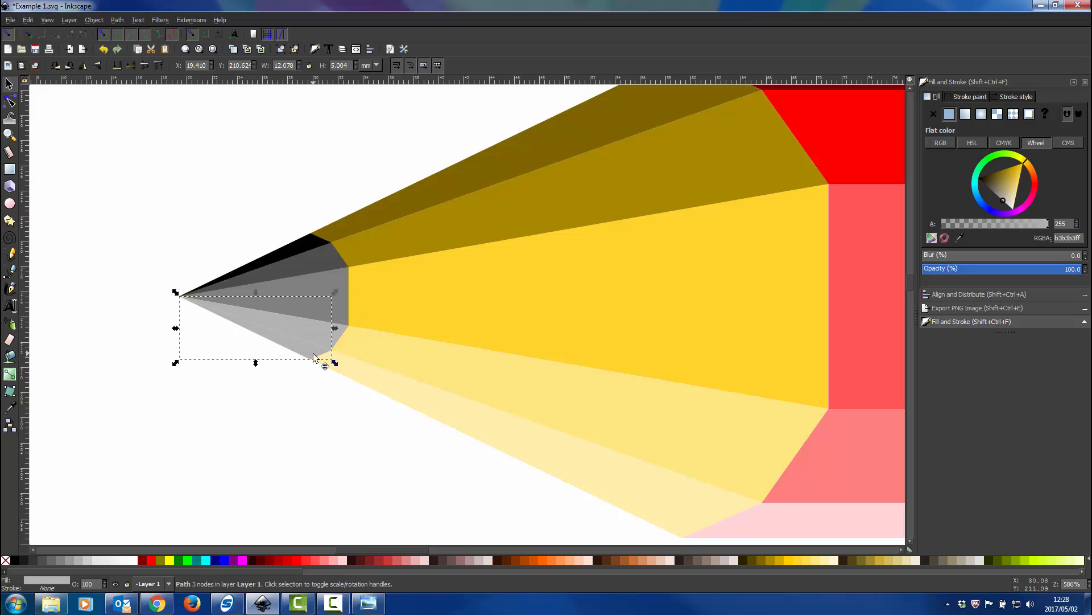
pyautogui.click(99, 559)
pyautogui.click(278, 454)
# Group all the parts of the pencil into one object
pyautogui.scroll(-3, 290, 440)
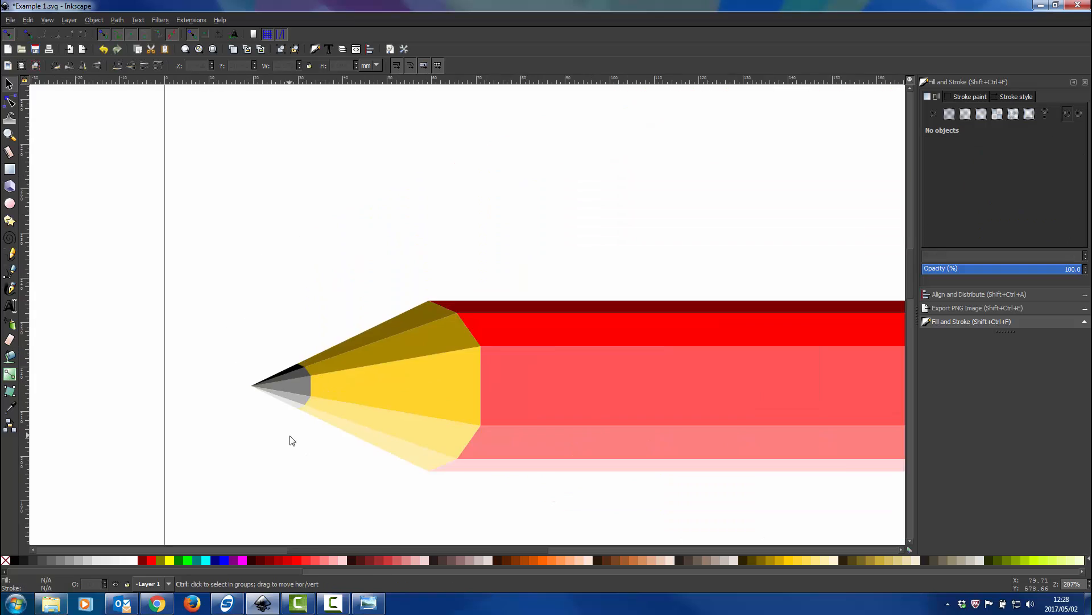
pyautogui.scroll(-3, 290, 440)
pyautogui.scroll(3, 400, 450)
pyautogui.scroll(-2, 406, 450)
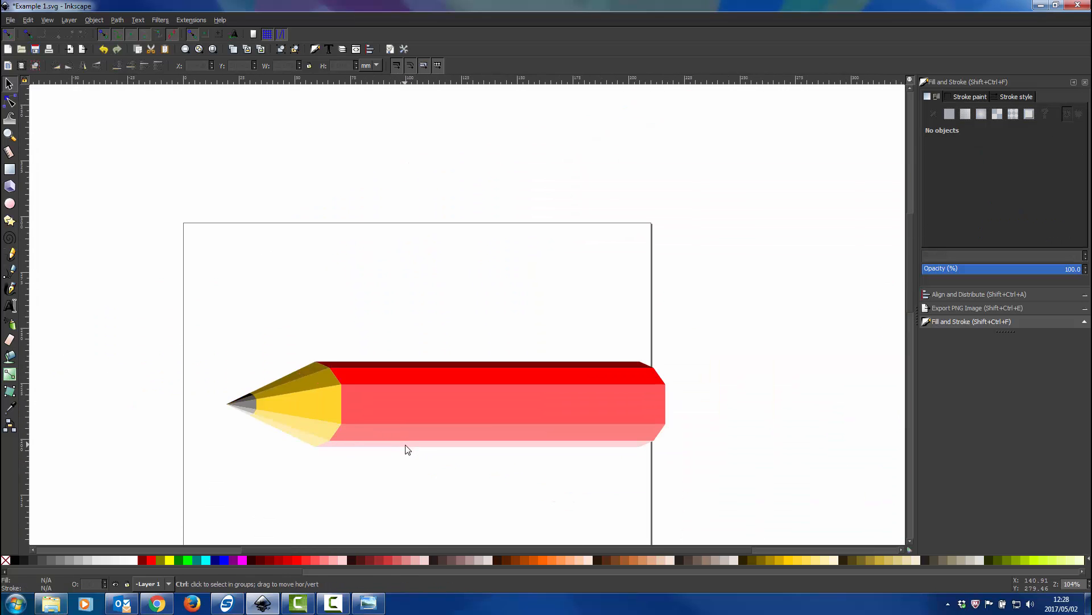
pyautogui.moveTo(728, 312); pyautogui.dragTo(166, 547)
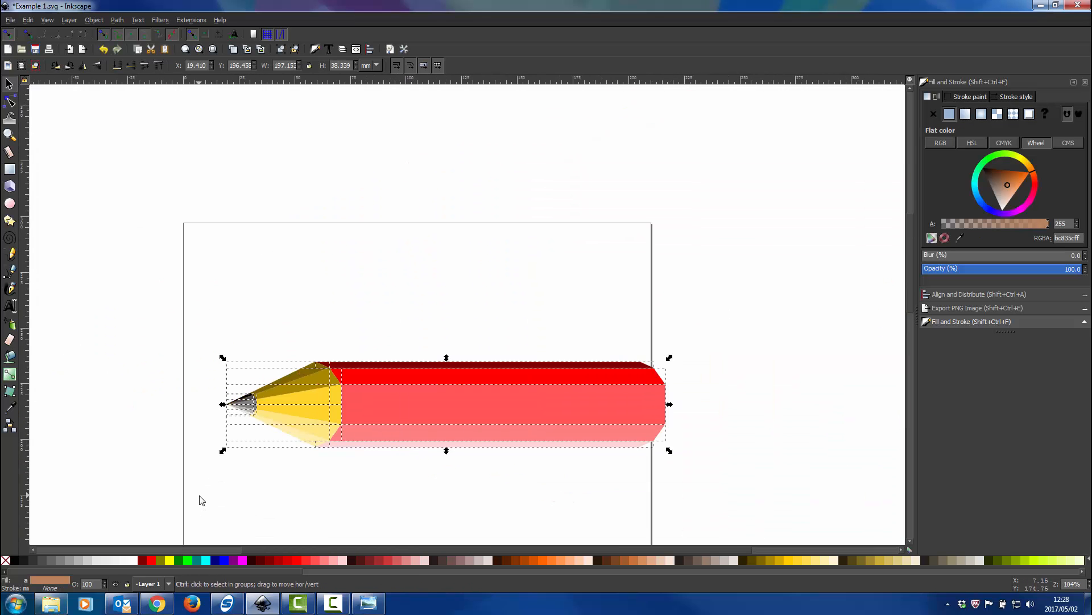
pyautogui.hotkey('ctrl', 'g')
# Move the pencil group up and to the right, and rotate it diagonally so that its tip points to the lower left
pyautogui.moveTo(488, 394)
pyautogui.mouseDown()
pyautogui.moveTo(589, 378)
pyautogui.moveTo(578, 306)
pyautogui.mouseUp()
pyautogui.click(579, 304)
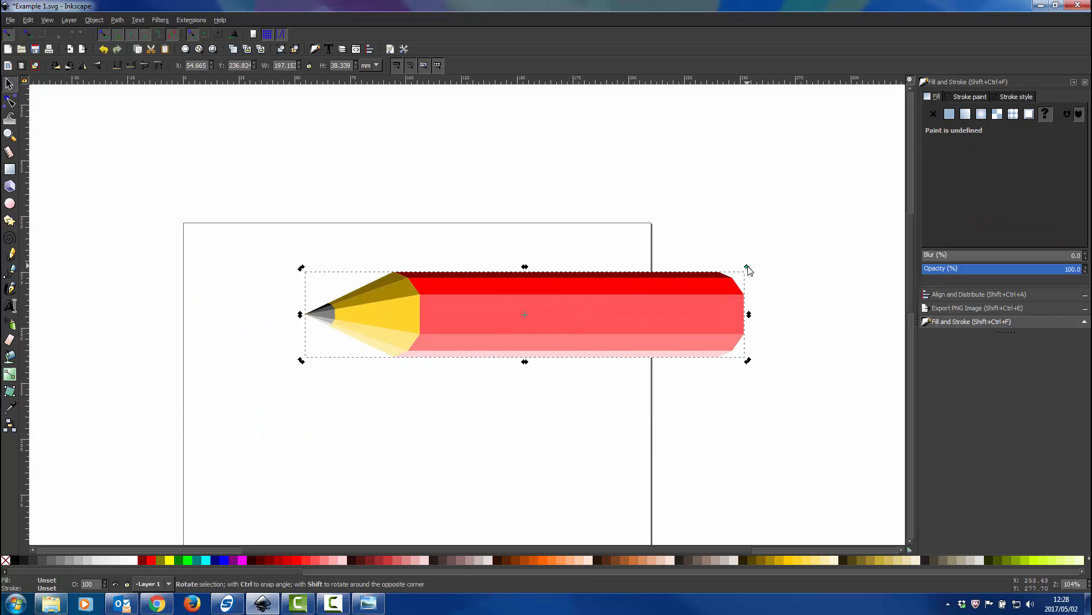
pyautogui.moveTo(747, 267)
pyautogui.mouseDown()
pyautogui.moveTo(707, 215)
pyautogui.moveTo(617, 167)
pyautogui.mouseUp()
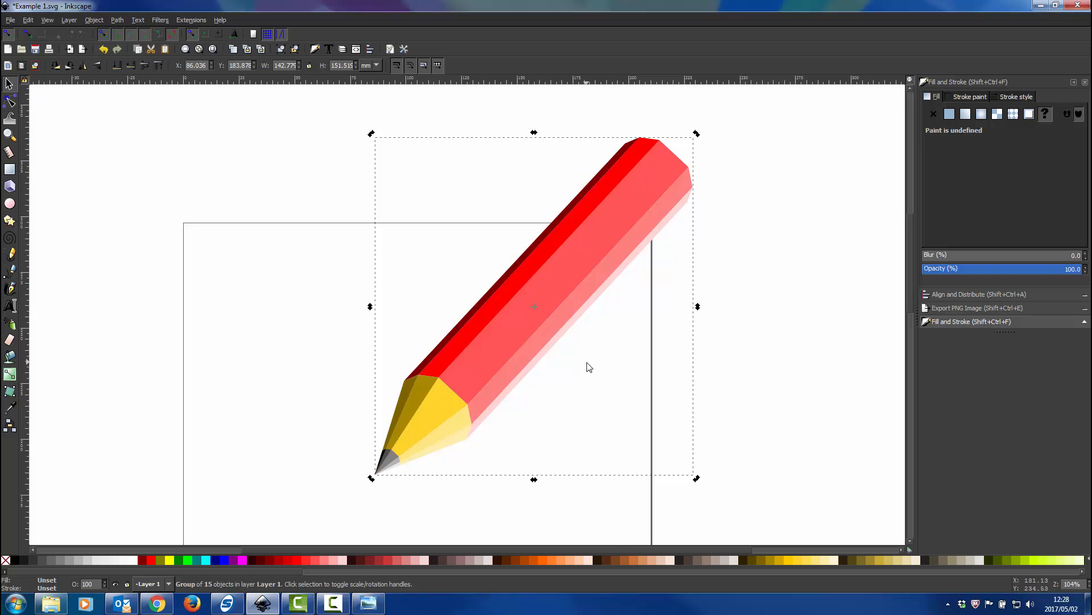
# Scale the pencil group down to about 55.2 by 58.5 mm and place it inside the page's upper right area
pyautogui.scroll(-2, 586, 363)
pyautogui.click(598, 274)
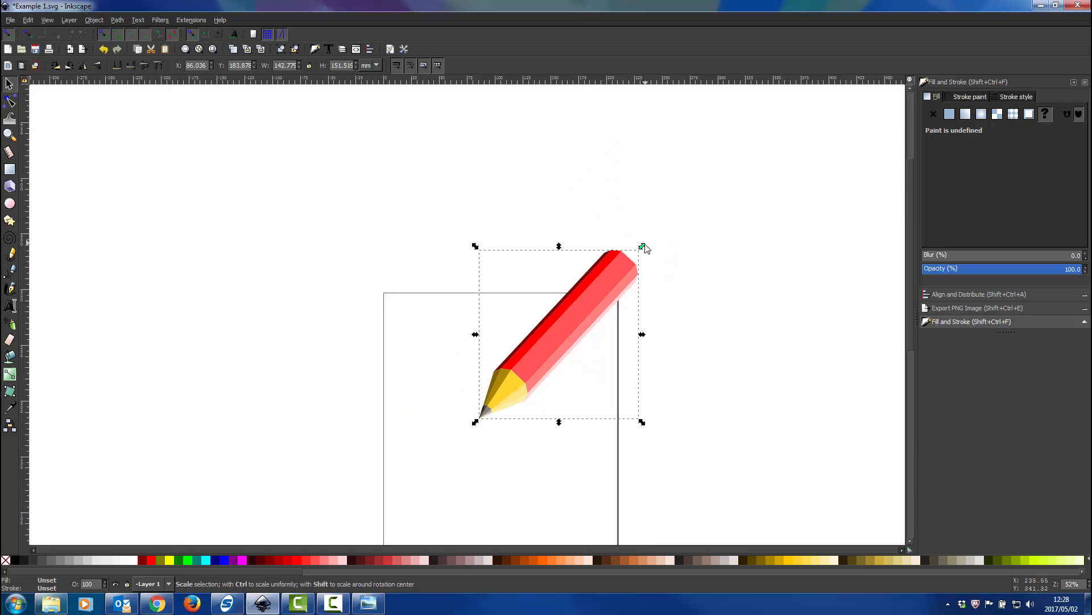
pyautogui.moveTo(642, 247)
pyautogui.mouseDown()
pyautogui.moveTo(559, 367)
pyautogui.moveTo(569, 369)
pyautogui.mouseUp()
# Examine the resized pencil and compare it with the reference image Pencil Draw.png, including the drawn stroke at its tip
pyautogui.scroll(2, 554, 347)
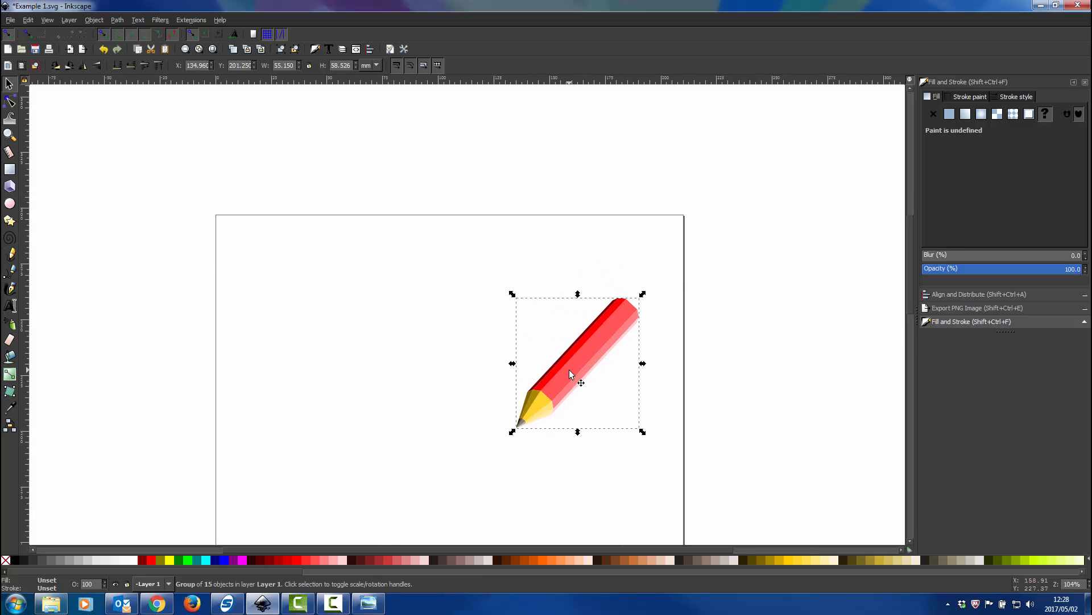
pyautogui.scroll(3, 569, 370)
pyautogui.scroll(-2, 568, 373)
pyautogui.scroll(3, 531, 459)
pyautogui.scroll(1, 554, 420)
pyautogui.scroll(-2, 556, 415)
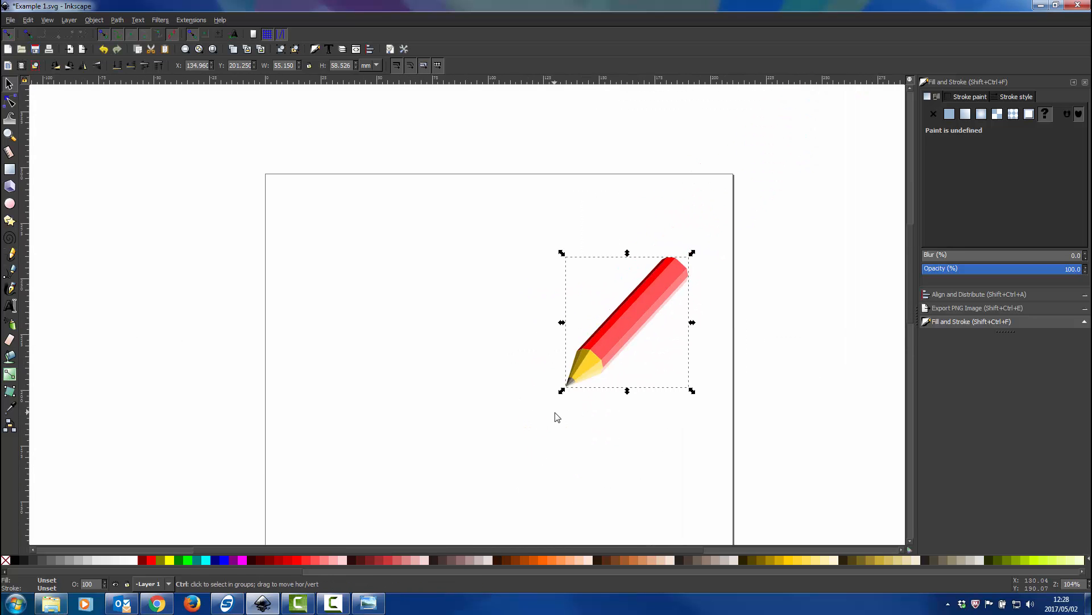
pyautogui.scroll(1, 512, 409)
pyautogui.scroll(-3, 512, 408)
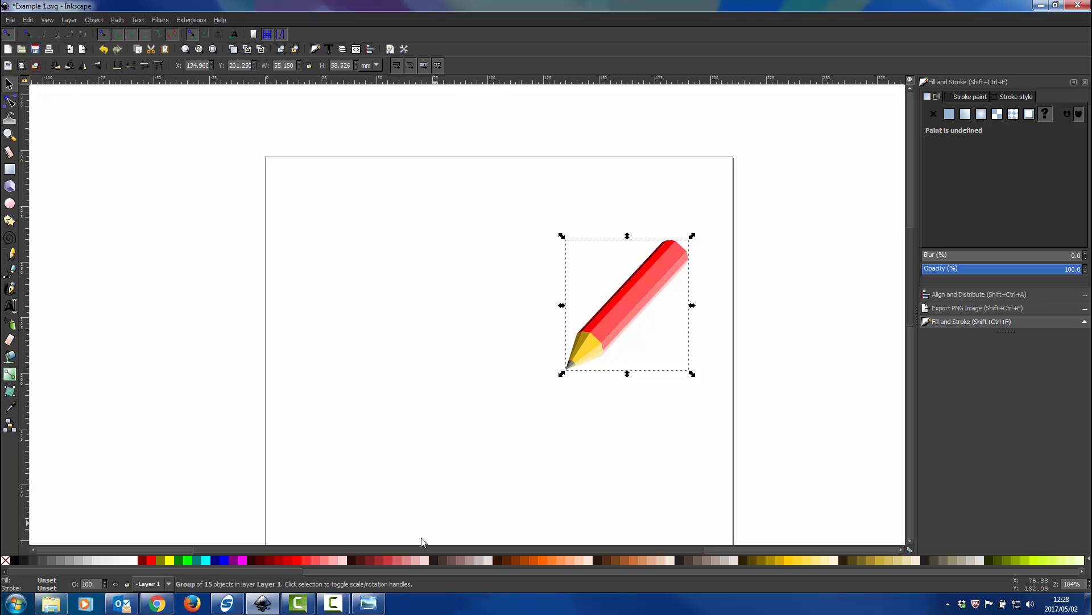
pyautogui.click(368, 603)
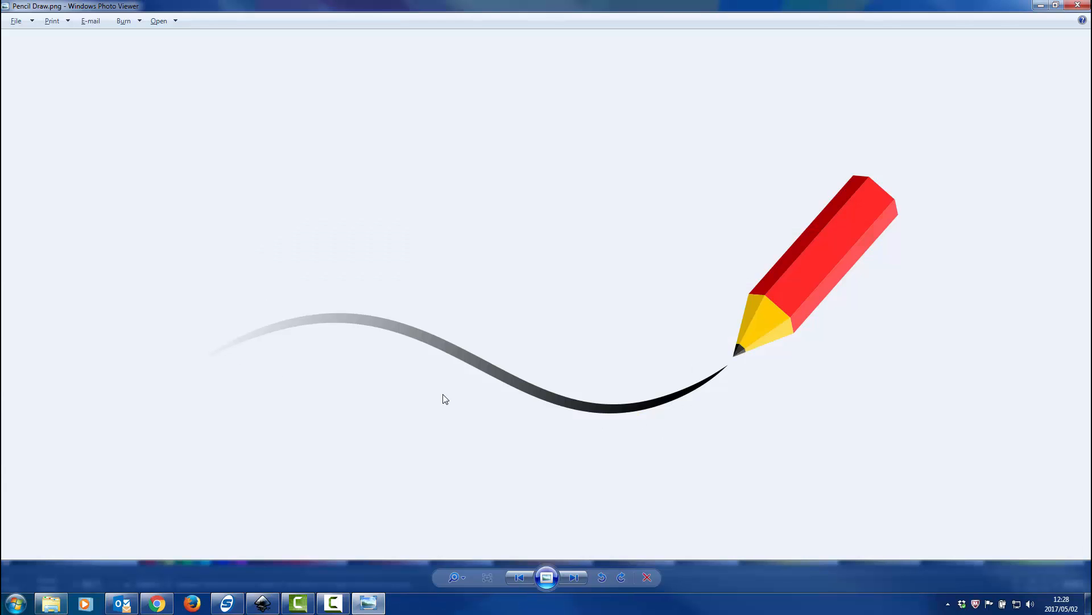
pyautogui.click(1039, 5)
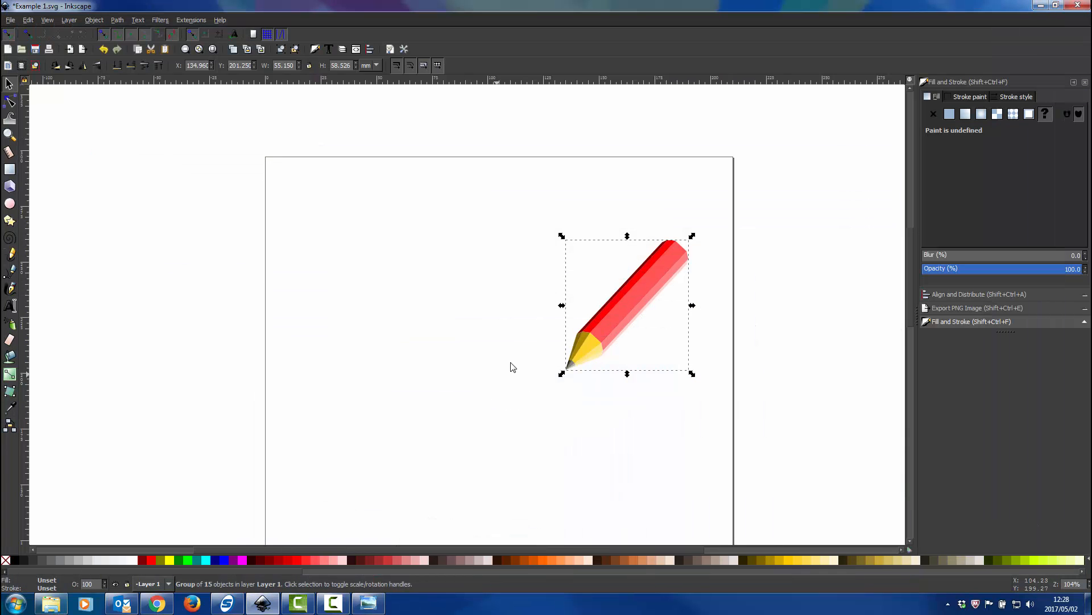
# Draw a nearly horizontal Bezier line with the Ellipse shape, about 127.5 mm long, ending at the pencil's tip
pyautogui.click(10, 270)
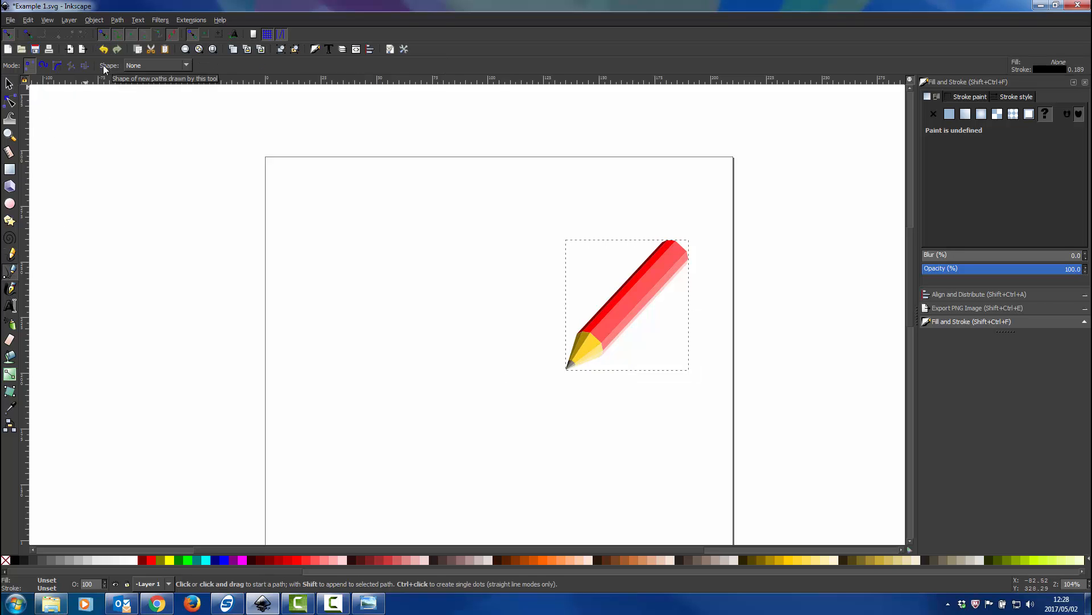
pyautogui.click(133, 64)
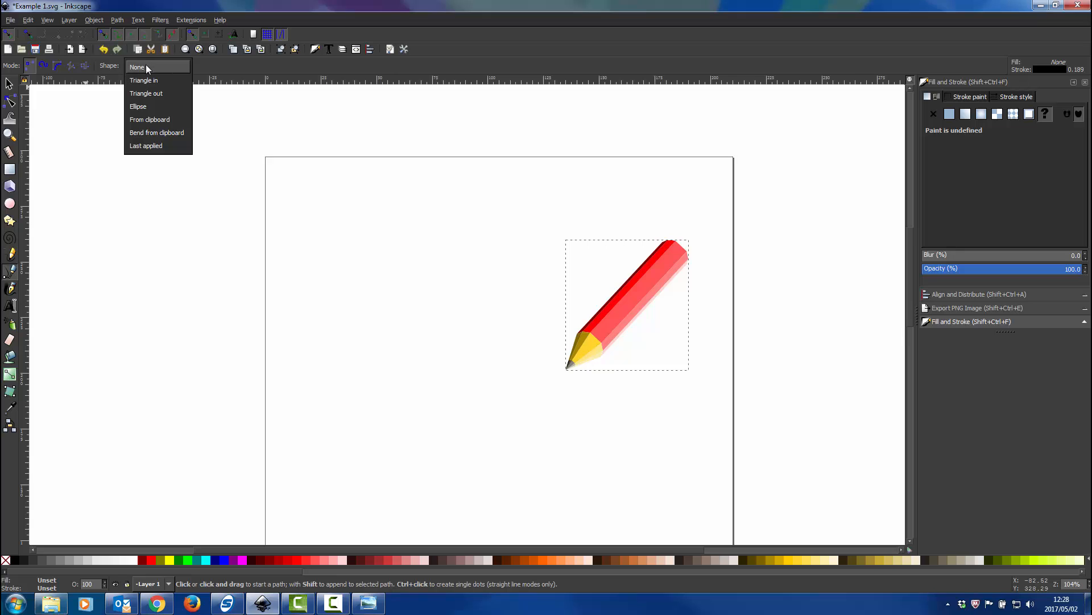
pyautogui.click(146, 106)
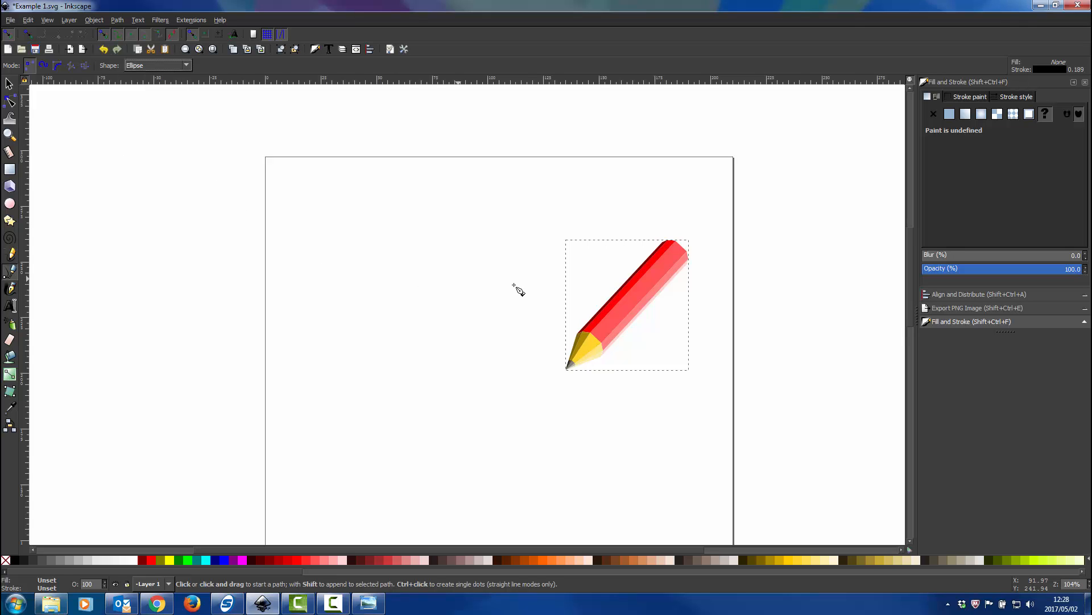
pyautogui.scroll(-3, 575, 330)
pyautogui.scroll(1, 498, 346)
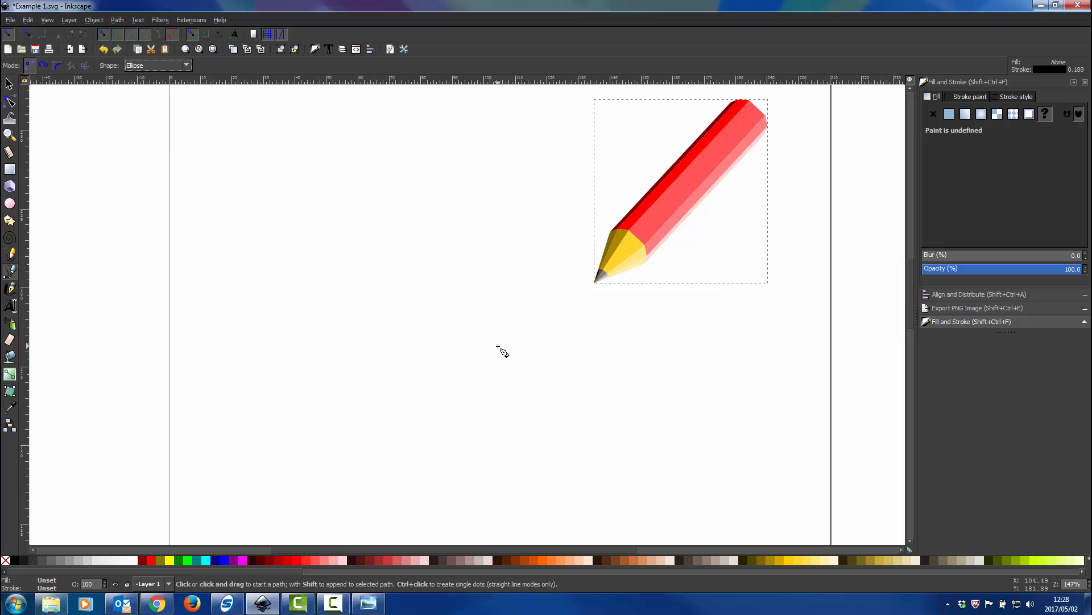
pyautogui.click(188, 289)
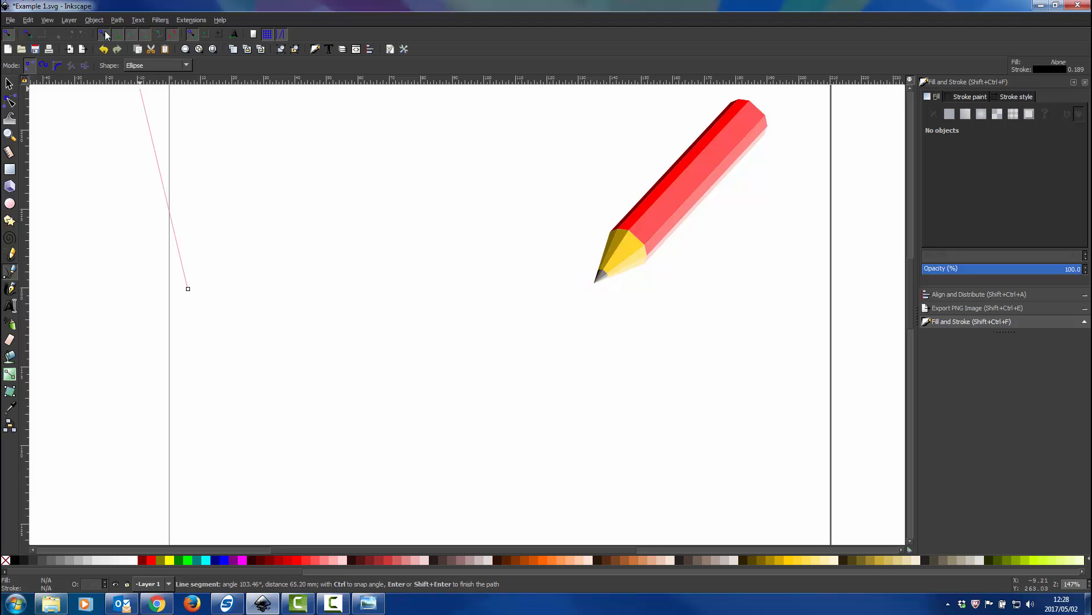
pyautogui.click(591, 288)
pyautogui.rightClick(590, 288)
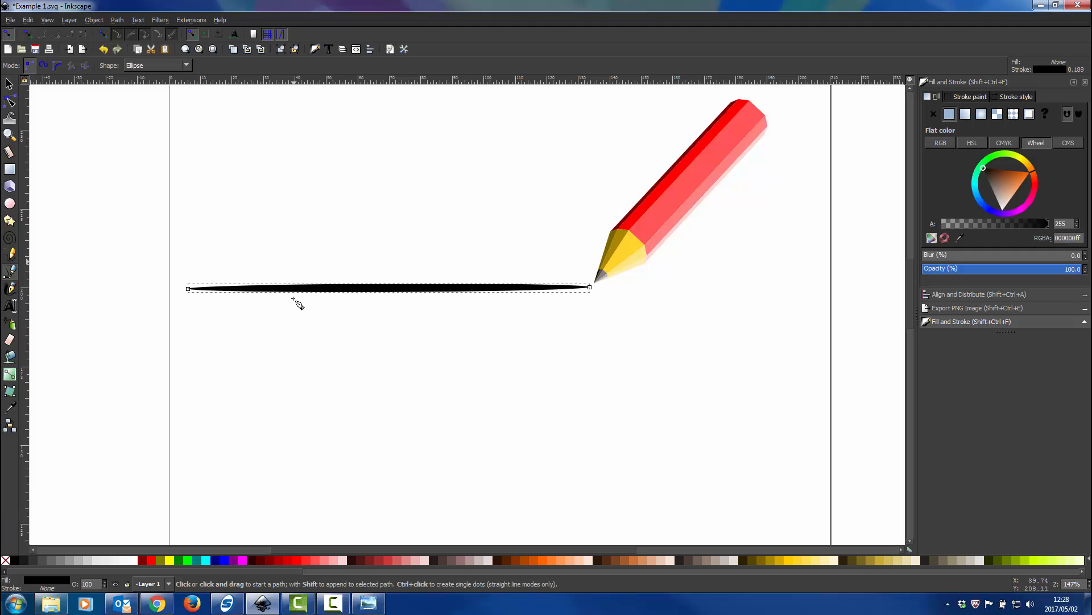
# Bend the straight stroke into a gentle S-curve, raising its left part and lowering its right part
pyautogui.click(9, 84)
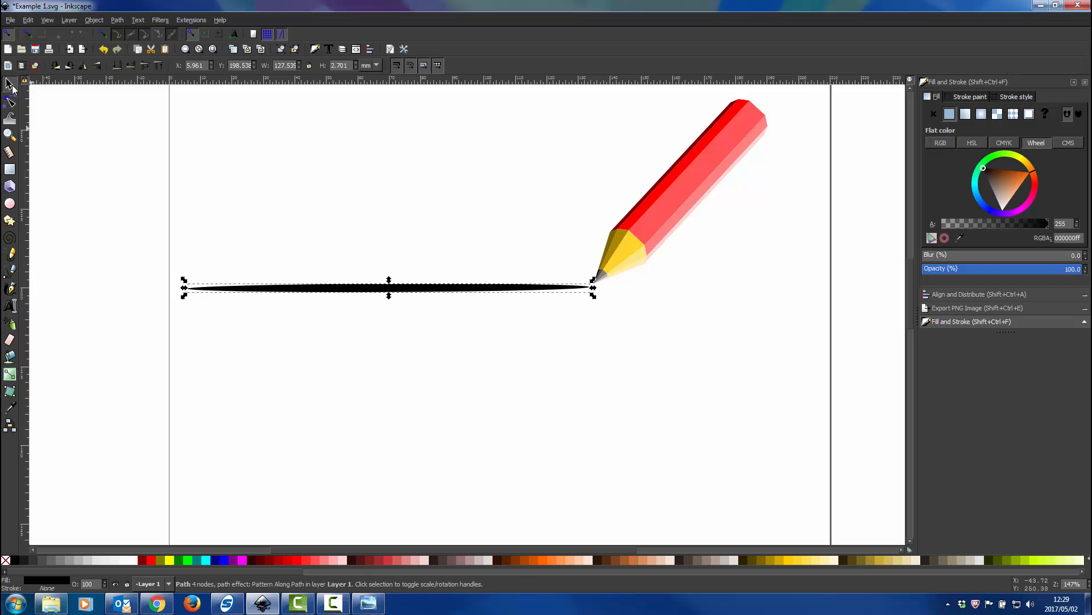
pyautogui.click(10, 103)
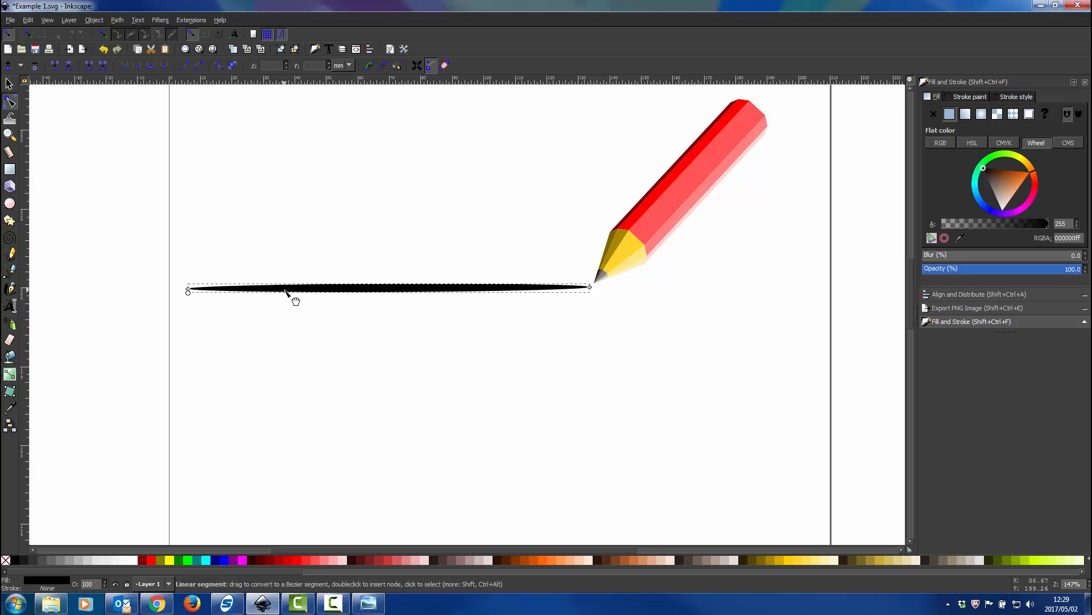
pyautogui.moveTo(286, 289); pyautogui.dragTo(293, 254)
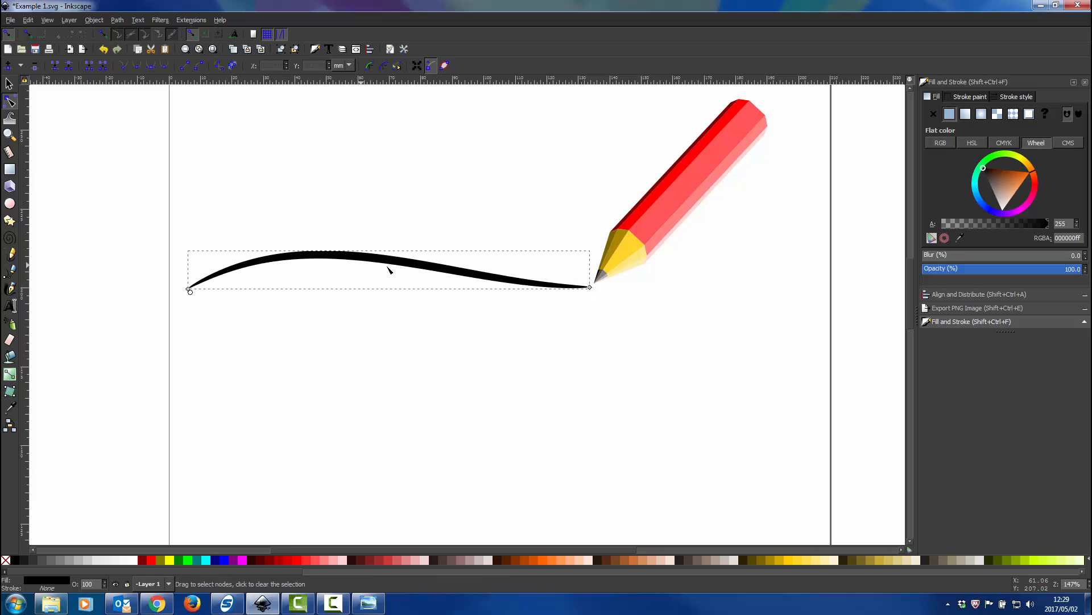
pyautogui.moveTo(459, 268); pyautogui.dragTo(462, 299)
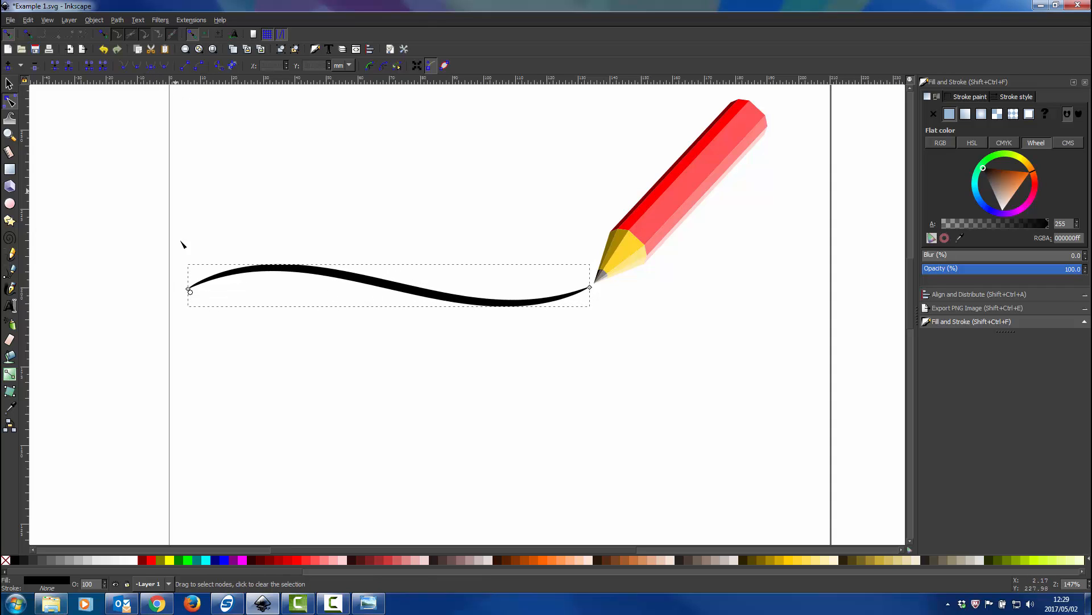
# Adjust the handles of the stroke's two end nodes to form a deeper S-curve about 21.5 mm high
pyautogui.click(188, 288)
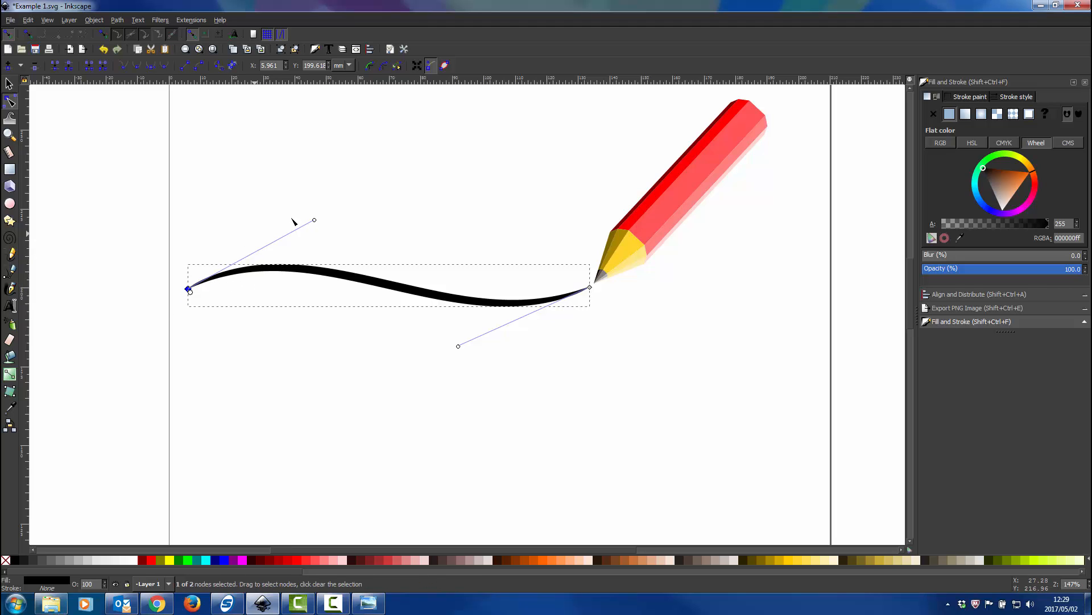
pyautogui.moveTo(314, 221); pyautogui.dragTo(187, 165)
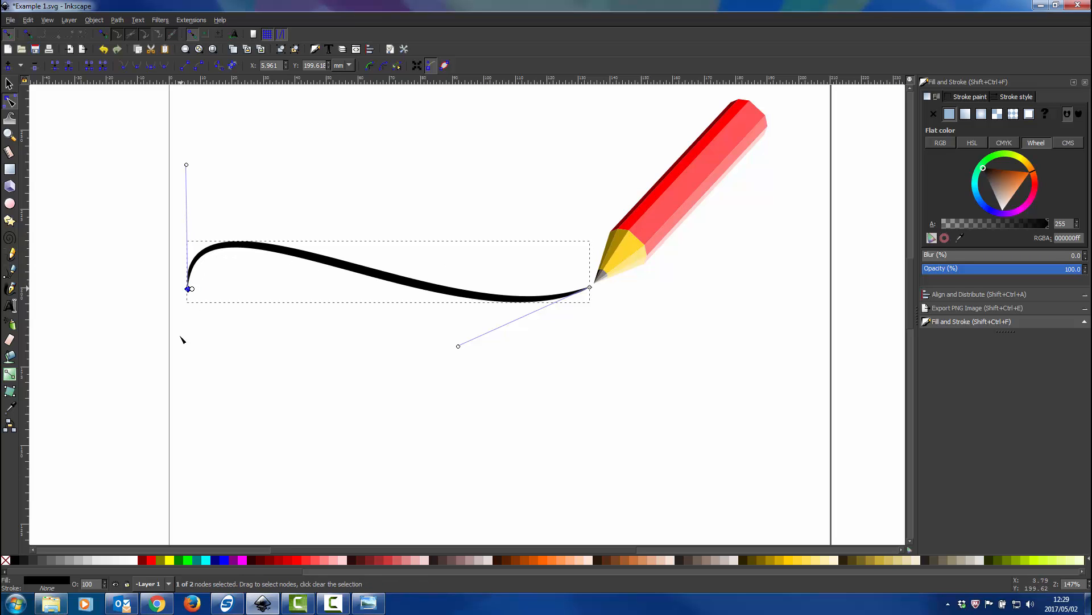
pyautogui.moveTo(186, 165); pyautogui.dragTo(352, 224)
pyautogui.moveTo(450, 187); pyautogui.dragTo(351, 331)
pyautogui.moveTo(374, 214); pyautogui.dragTo(363, 176)
pyautogui.moveTo(459, 347); pyautogui.dragTo(418, 366)
pyautogui.moveTo(364, 177); pyautogui.dragTo(354, 177)
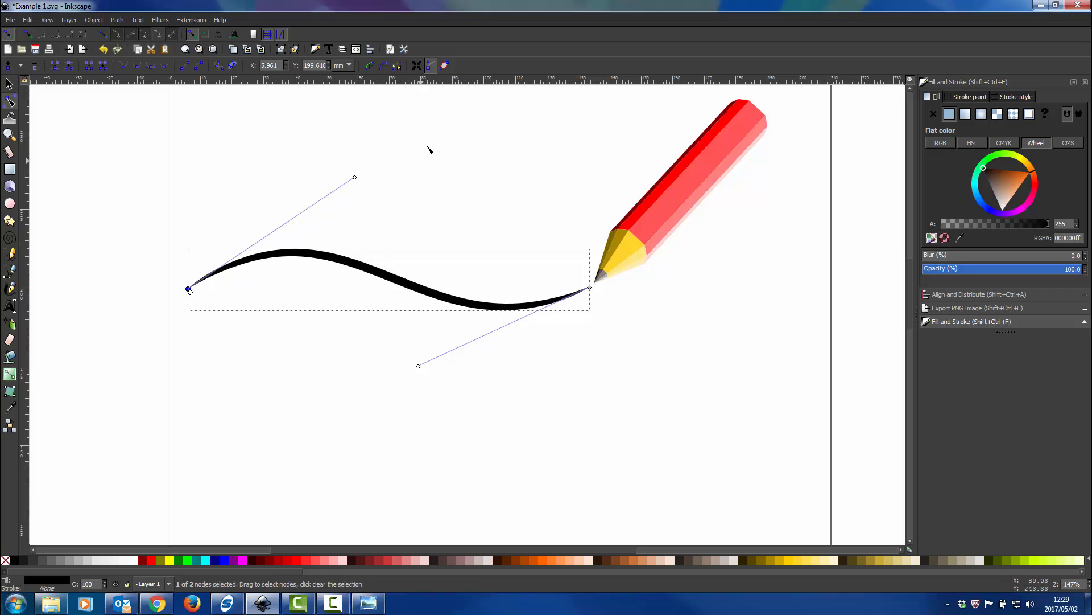
pyautogui.moveTo(419, 367); pyautogui.dragTo(364, 384)
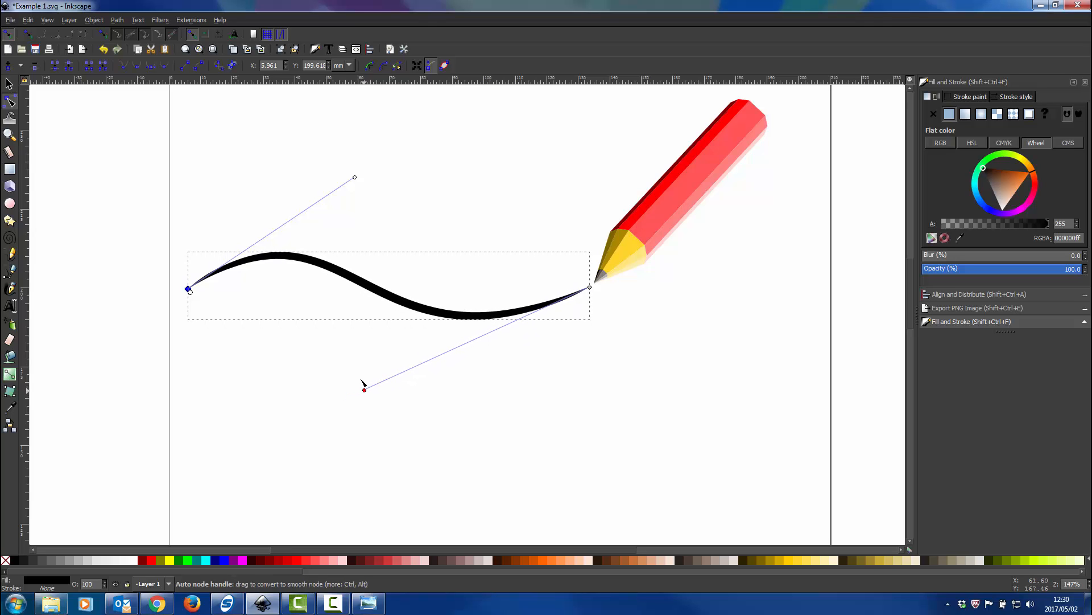
pyautogui.click(10, 84)
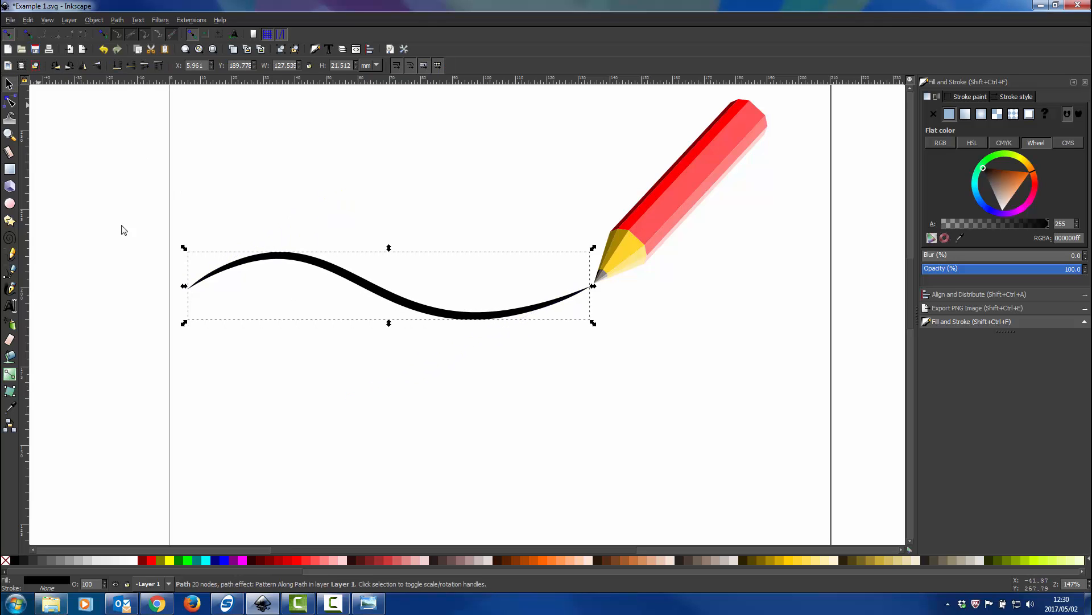
# Check the stroke's shading in Pencil Draw.png and give the curved stroke a linear gradient fill
pyautogui.click(369, 602)
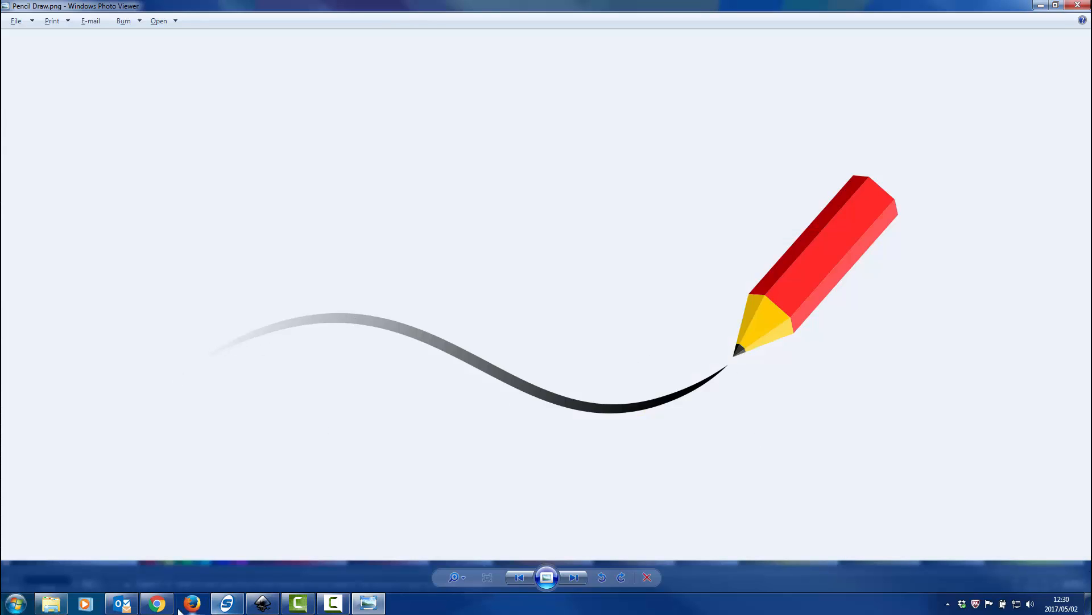
pyautogui.click(265, 603)
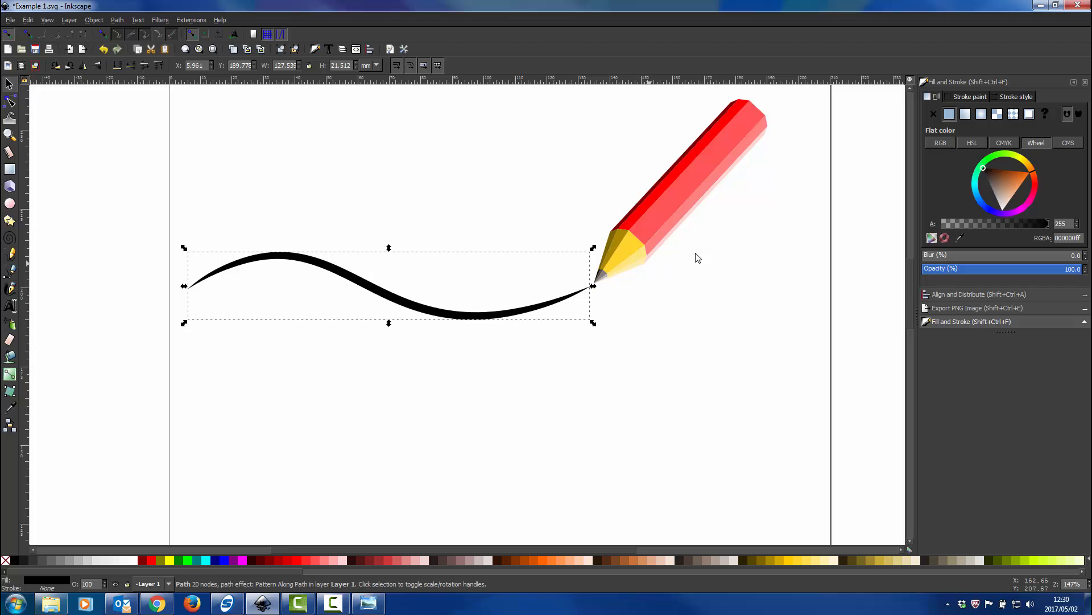
pyautogui.click(965, 115)
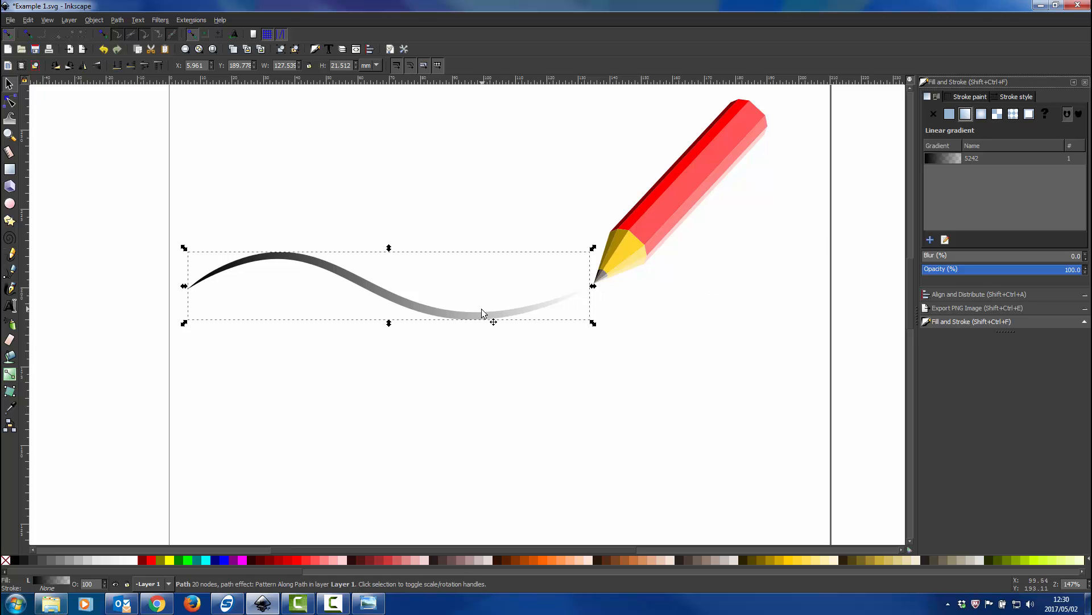
# Reverse the stroke's gradient so that it runs from transparent at the far left end to black just beyond the pencil's tip
pyautogui.press('g')
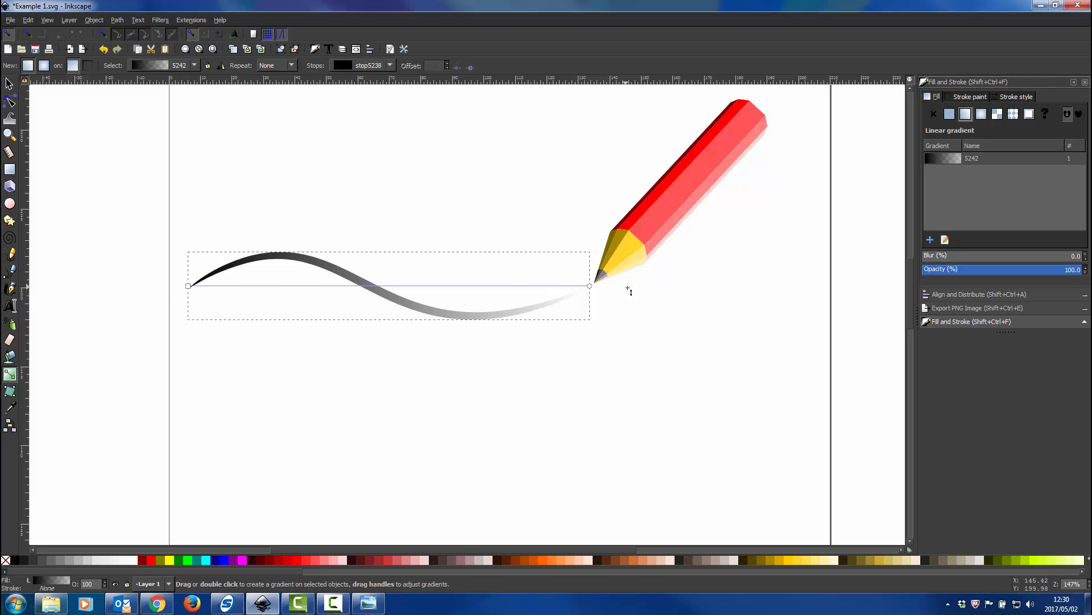
pyautogui.moveTo(590, 286); pyautogui.dragTo(204, 182)
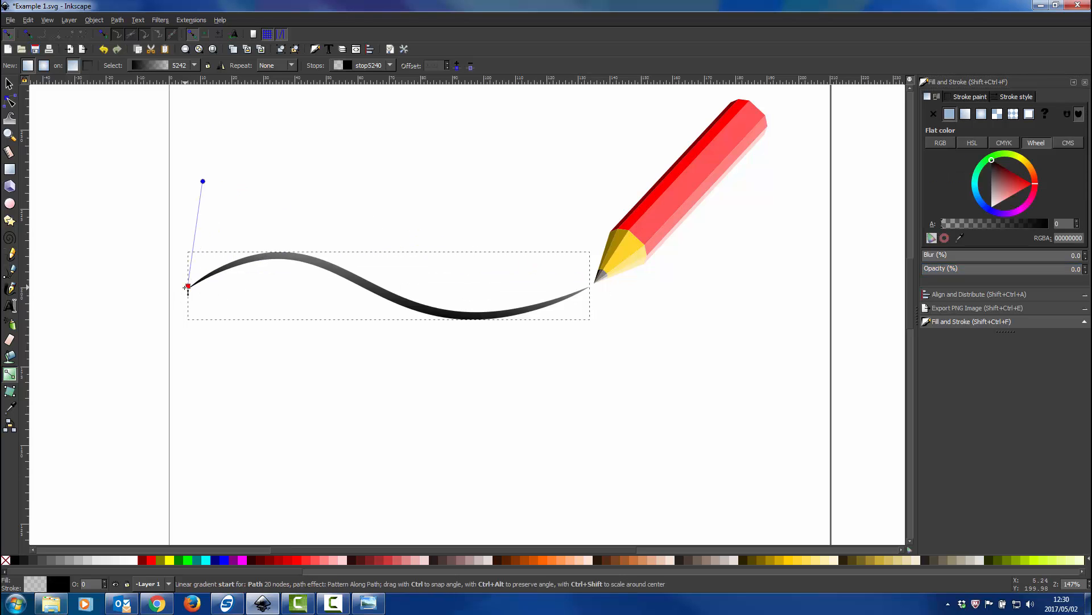
pyautogui.moveTo(188, 286); pyautogui.dragTo(597, 299)
pyautogui.moveTo(203, 181); pyautogui.dragTo(214, 240)
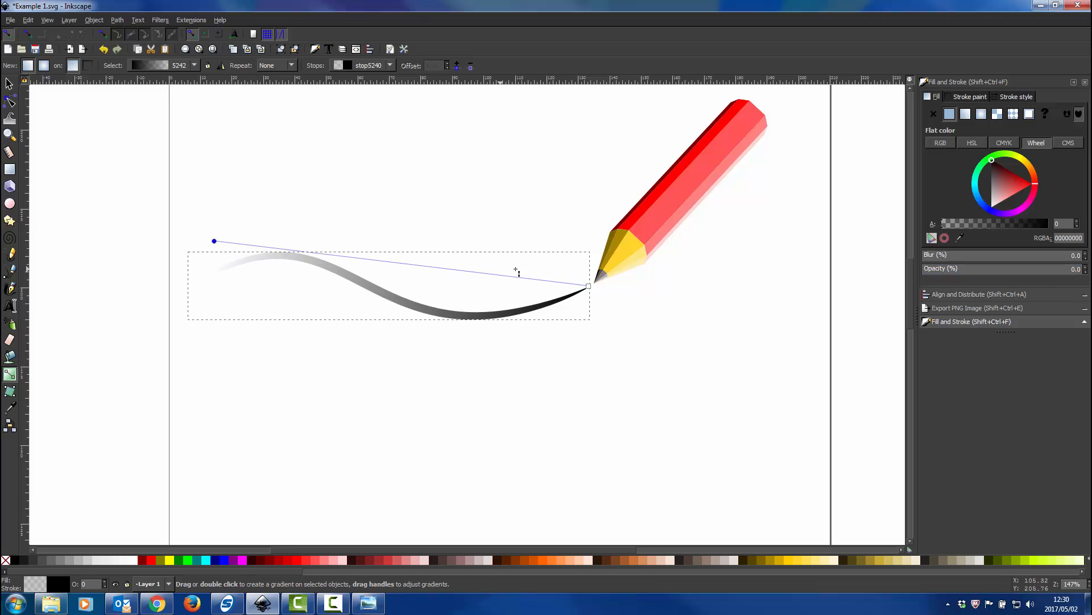
pyautogui.moveTo(590, 287); pyautogui.dragTo(613, 322)
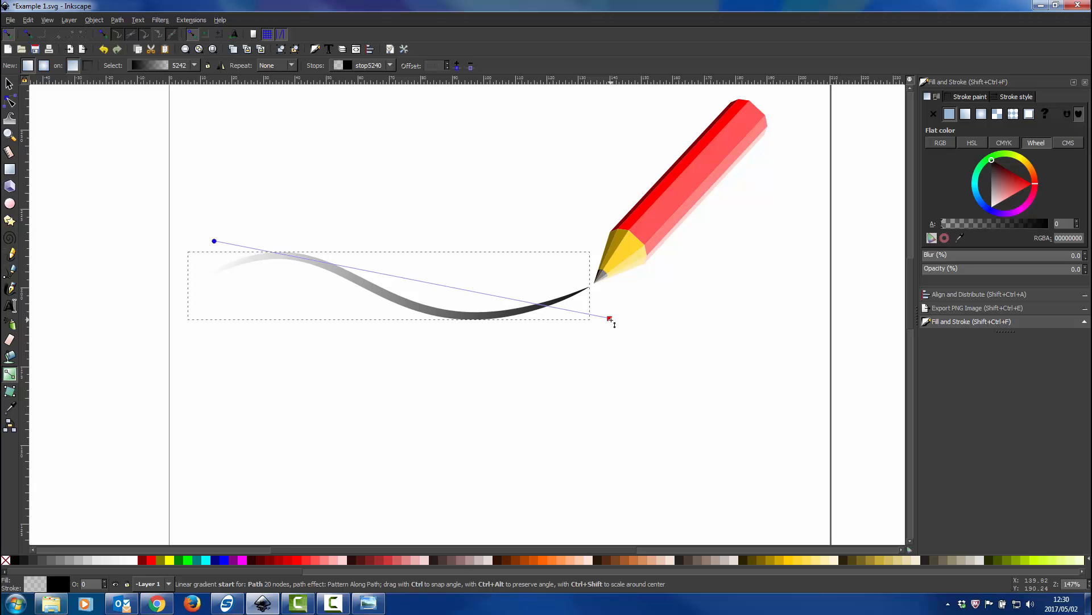
# Deselect the stroke and examine the finished pencil and its fading S-curve stroke, both close up and as a whole on the page
pyautogui.click(583, 356)
pyautogui.click(8, 84)
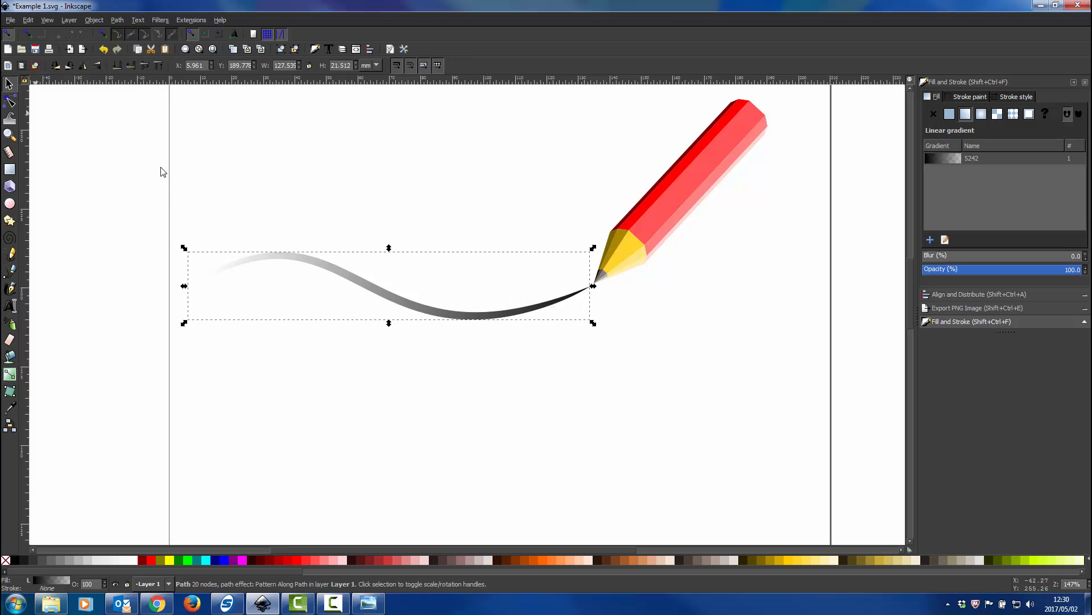
pyautogui.scroll(-1, 446, 317)
pyautogui.click(581, 392)
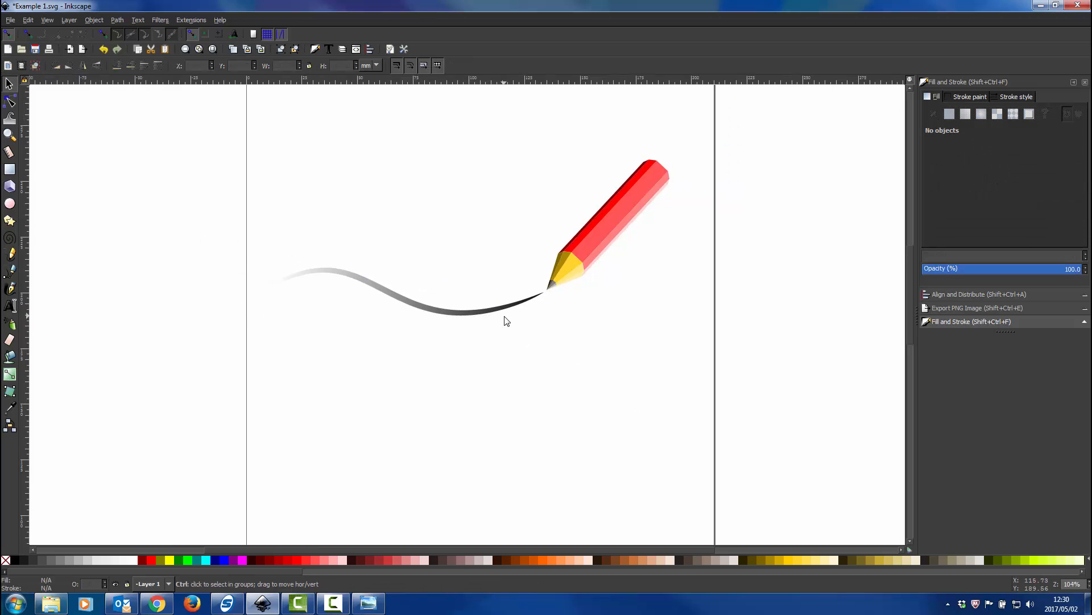
pyautogui.scroll(1, 507, 322)
pyautogui.scroll(2, 510, 353)
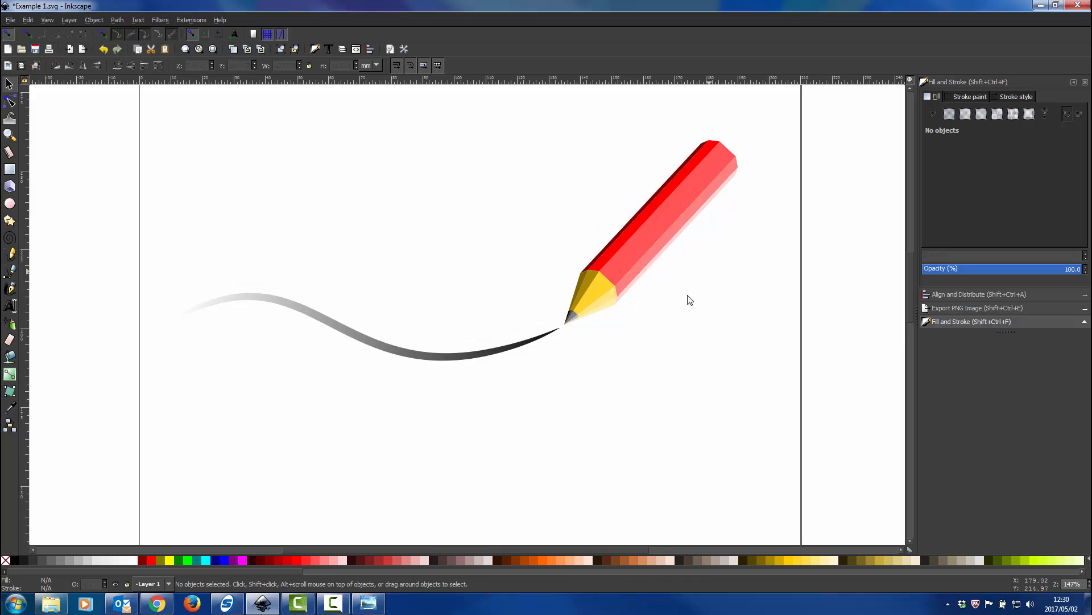
pyautogui.scroll(-1, 685, 345)
pyautogui.scroll(2, 687, 349)
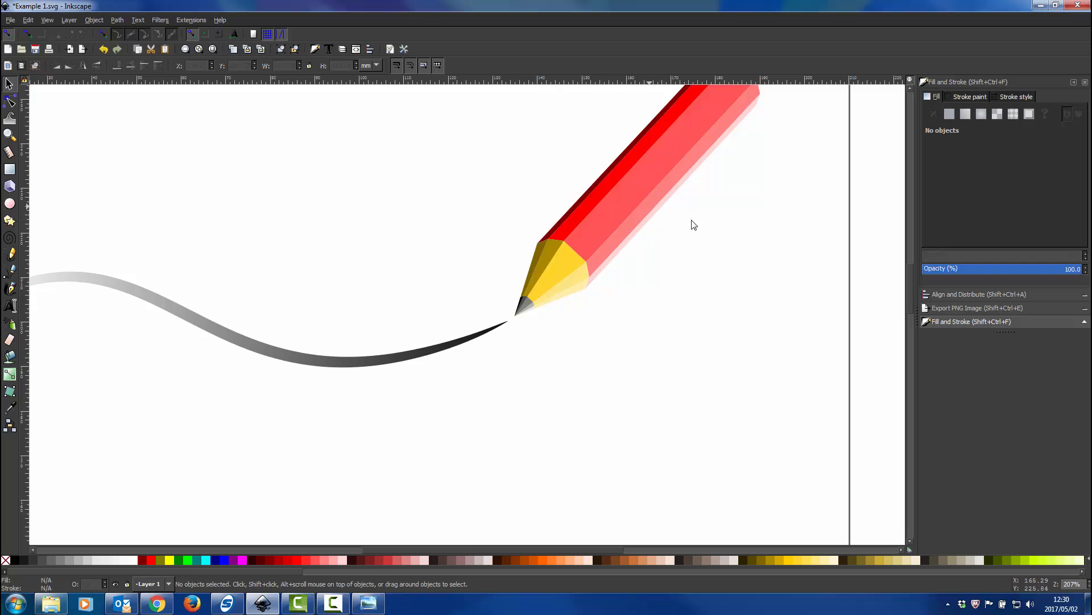
pyautogui.scroll(2, 657, 315)
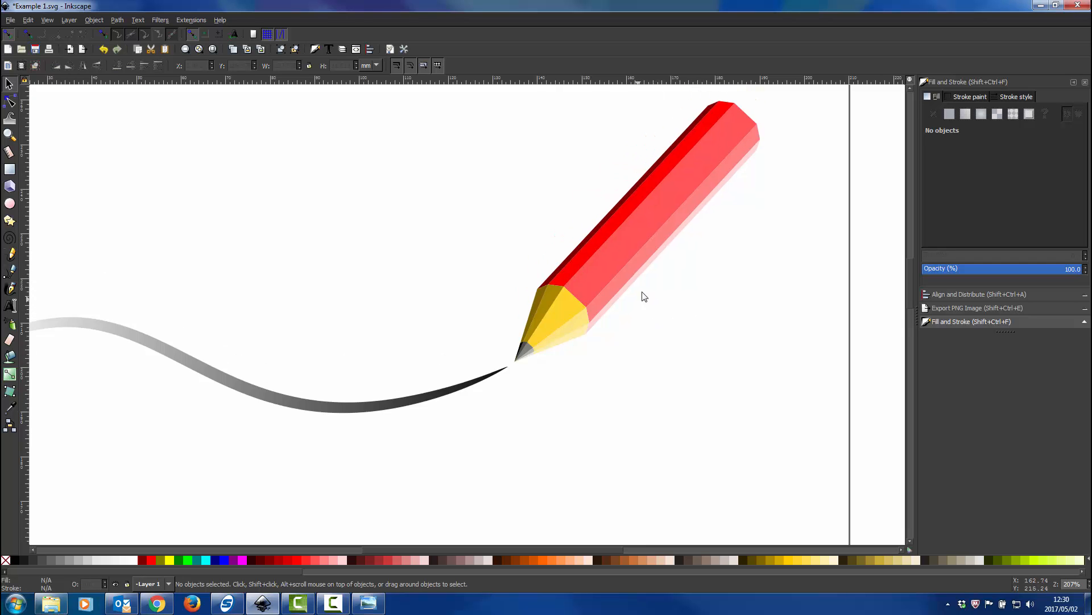
pyautogui.scroll(-2, 554, 436)
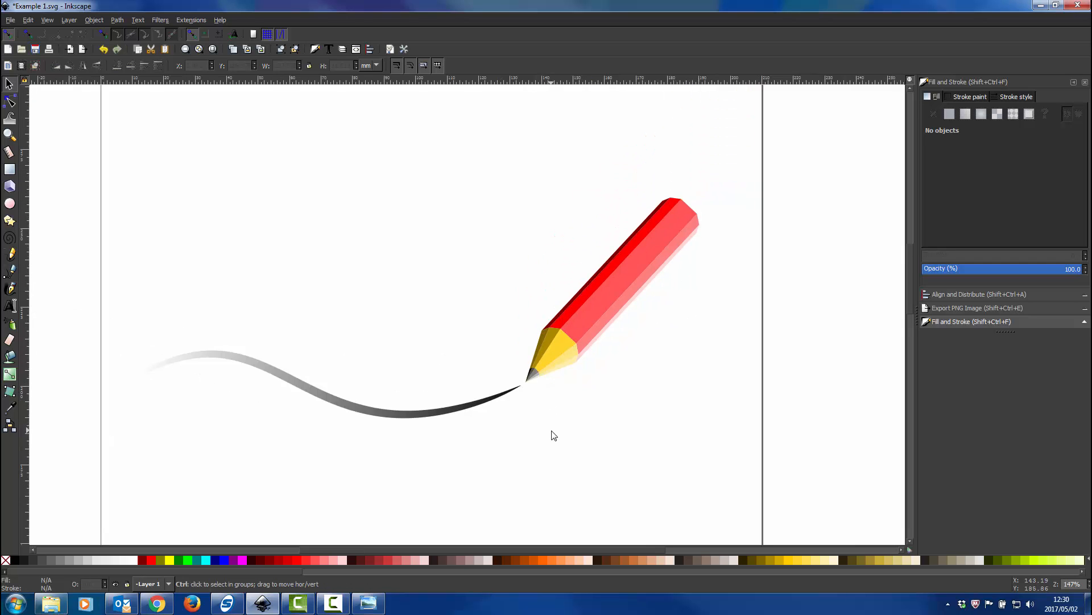
pyautogui.scroll(-2, 495, 376)
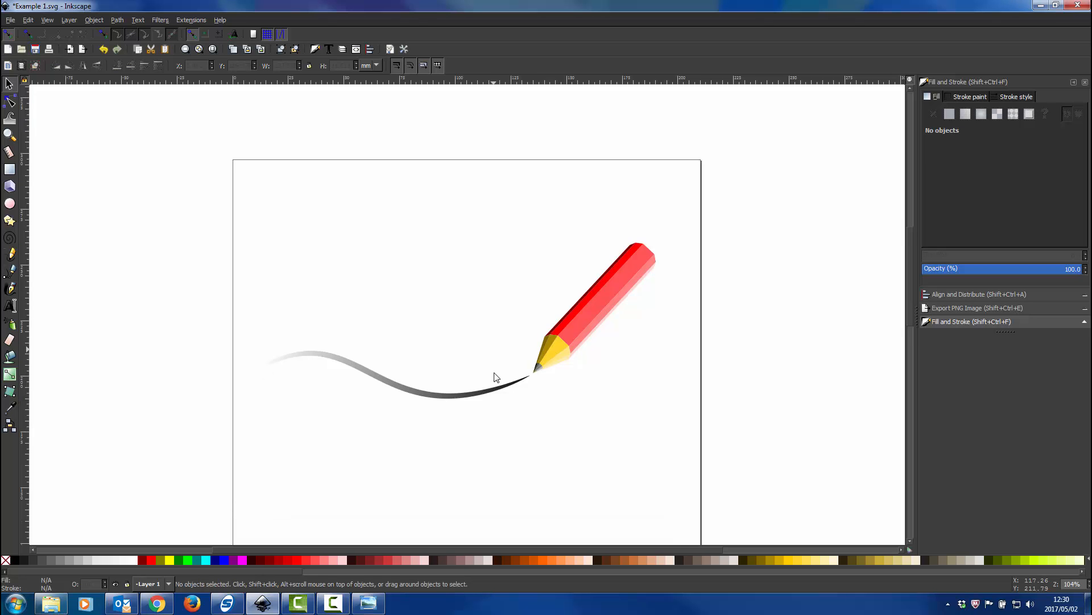
pyautogui.scroll(1, 495, 377)
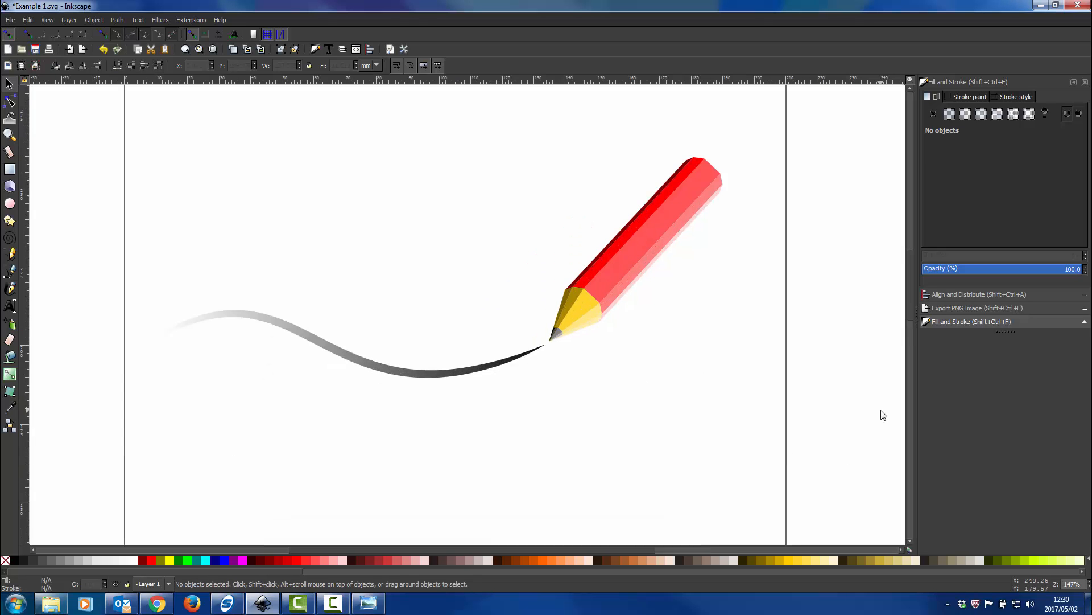